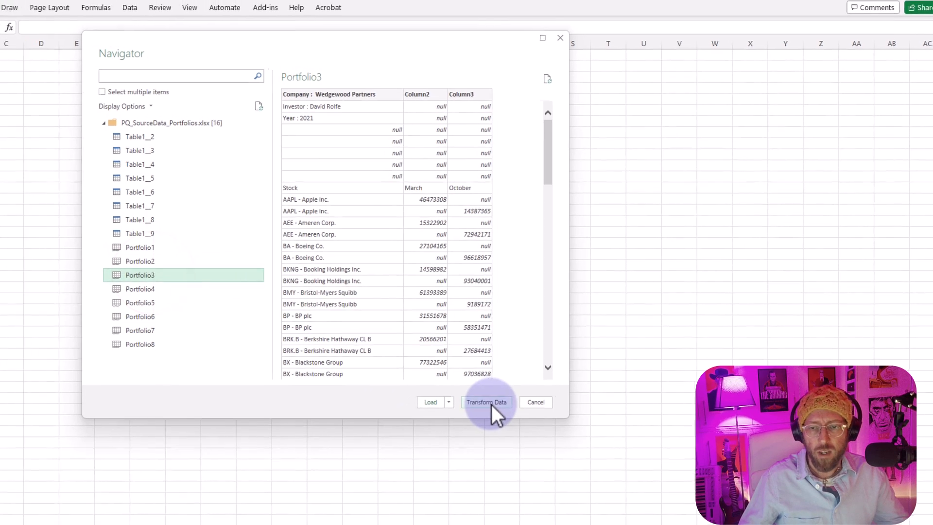
- Open the Portfolio3 sheet for data transformation and rename its query PortfolioDataset
left_click(487, 403)
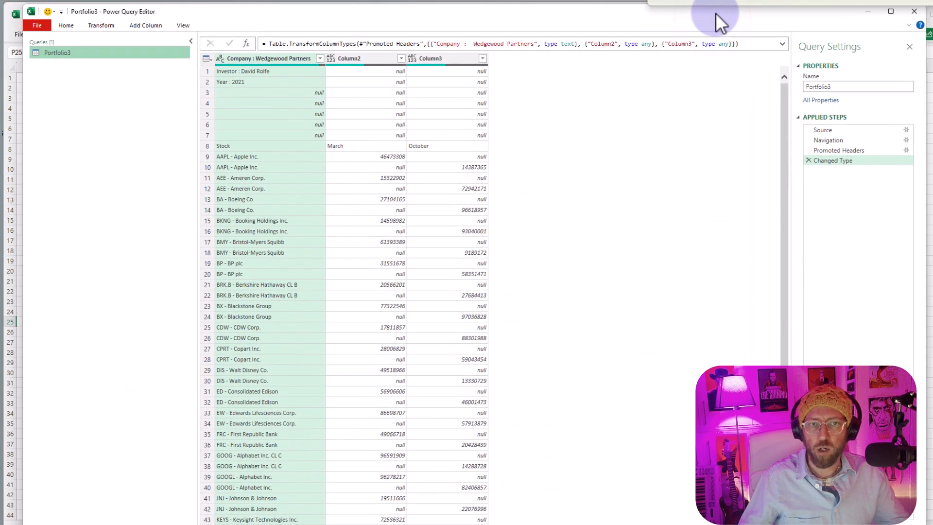
left_click(818, 95)
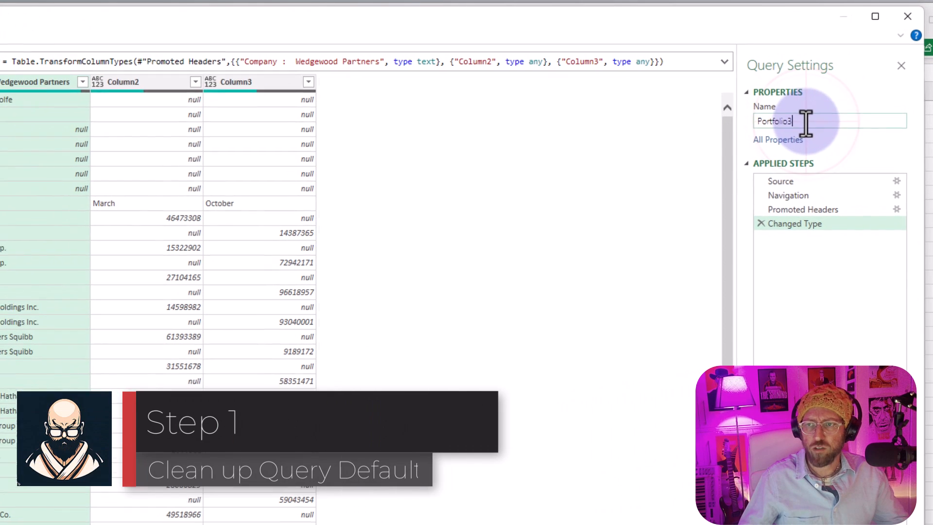
double_click(843, 92)
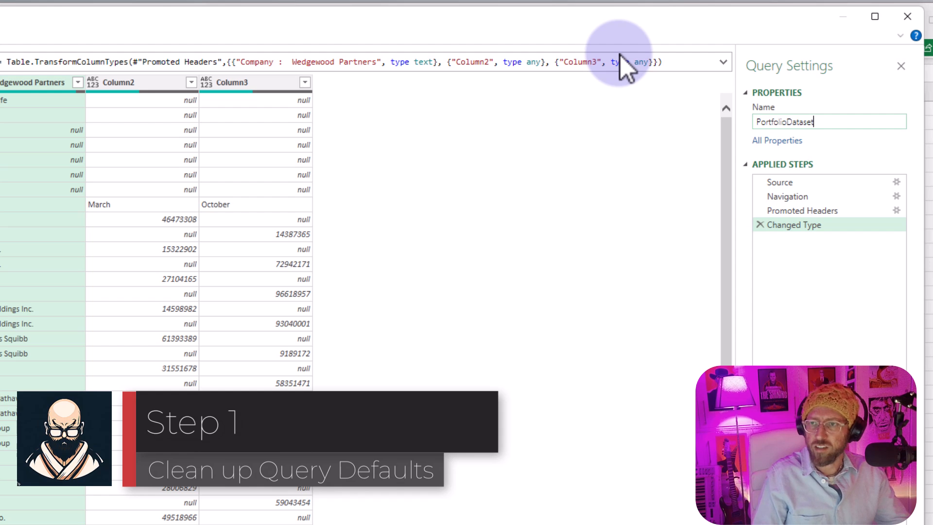
key("Return")
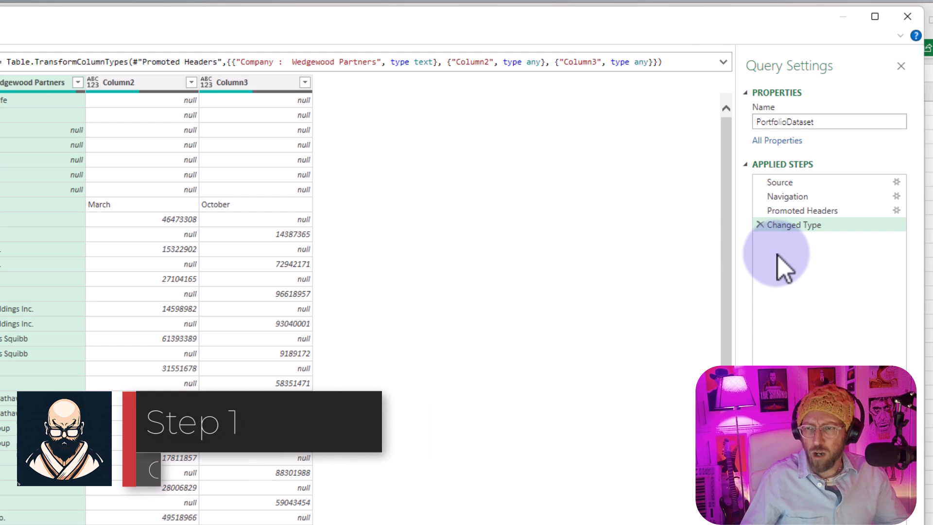
- Delete the automatic Changed Type and Promoted Headers steps from the query, leaving Navigation as the last step
left_click(760, 225)
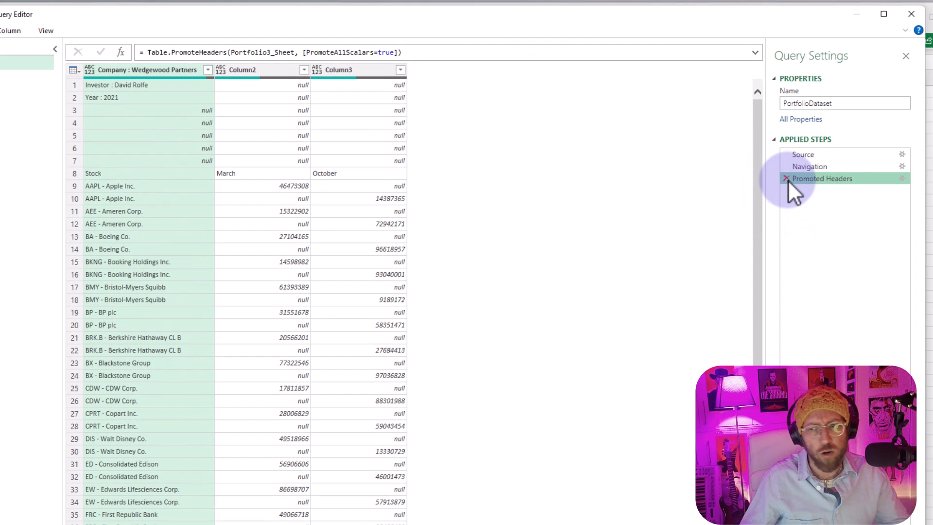
left_click(786, 178)
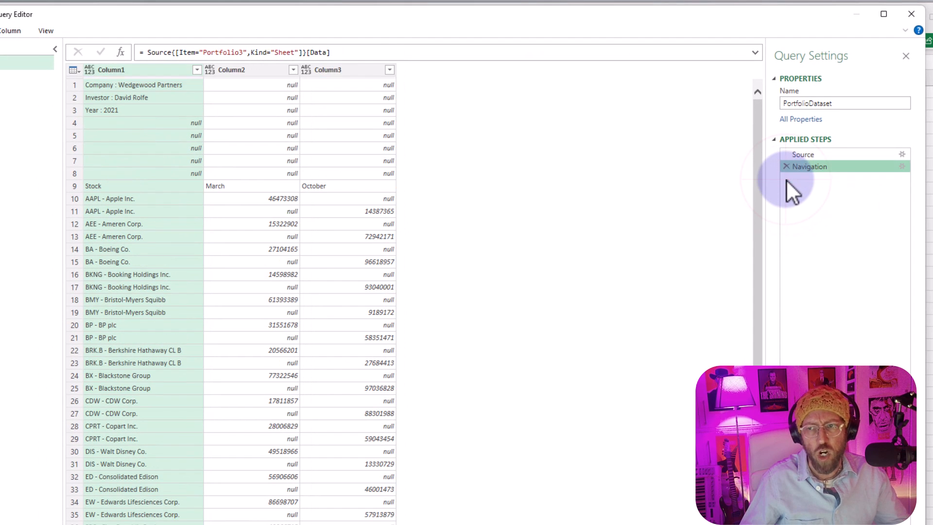
left_click(812, 167)
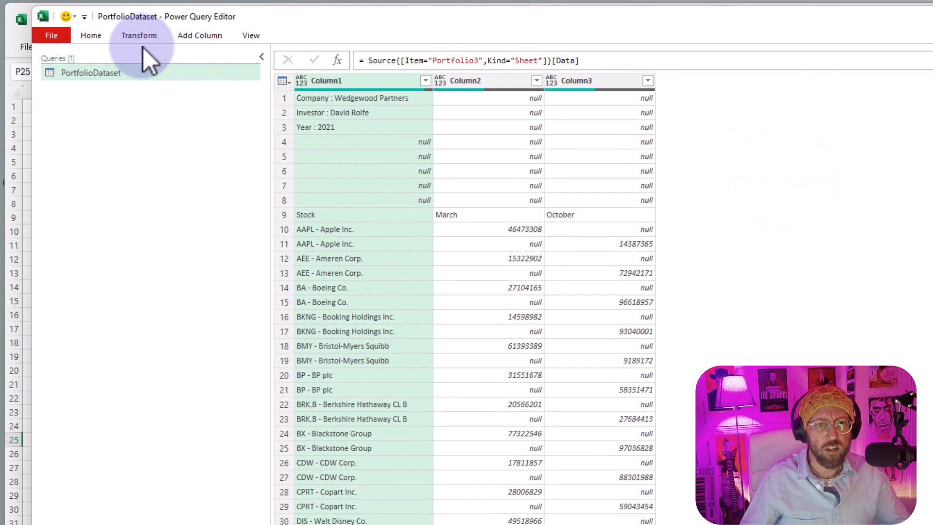
- Check in the query's M code which identifier the Navigation step uses, without changing the code
left_click(92, 39)
left_click(155, 69)
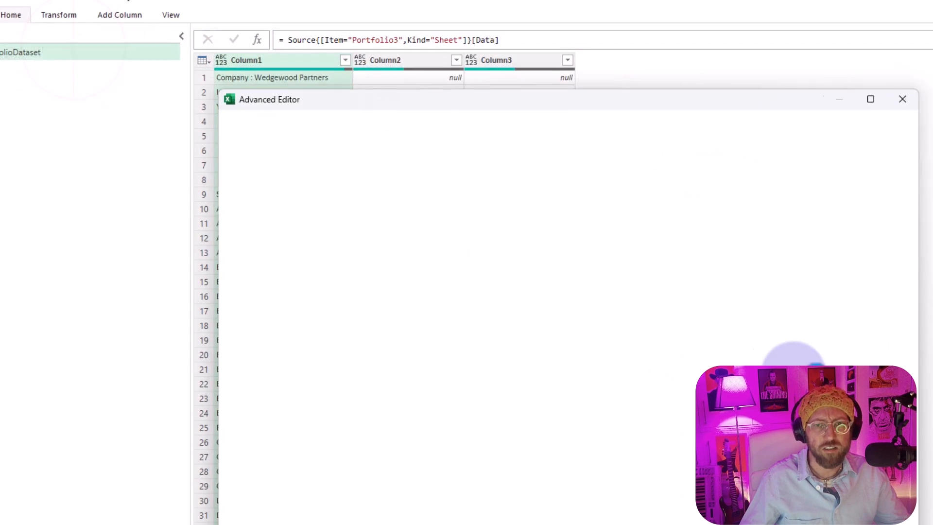
left_click_drag(391, 67, 487, 103)
left_click(322, 222)
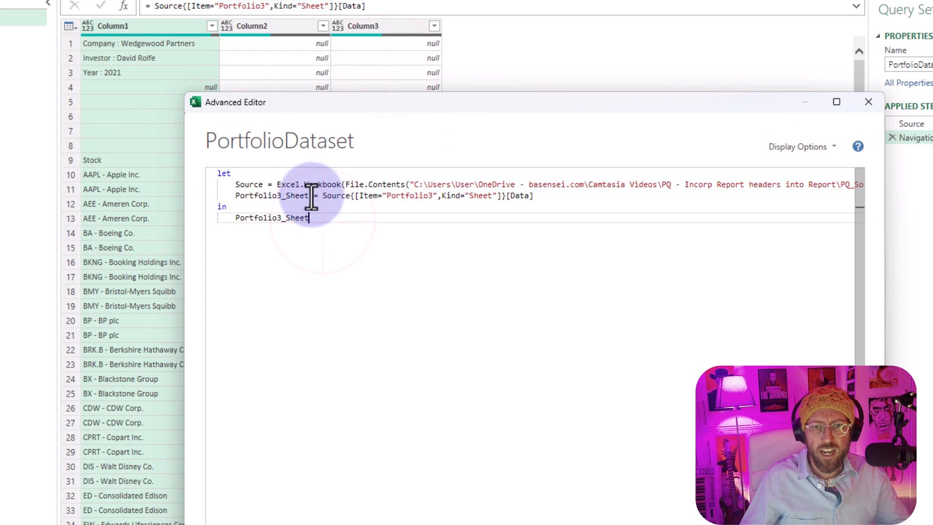
left_click_drag(308, 196, 235, 197)
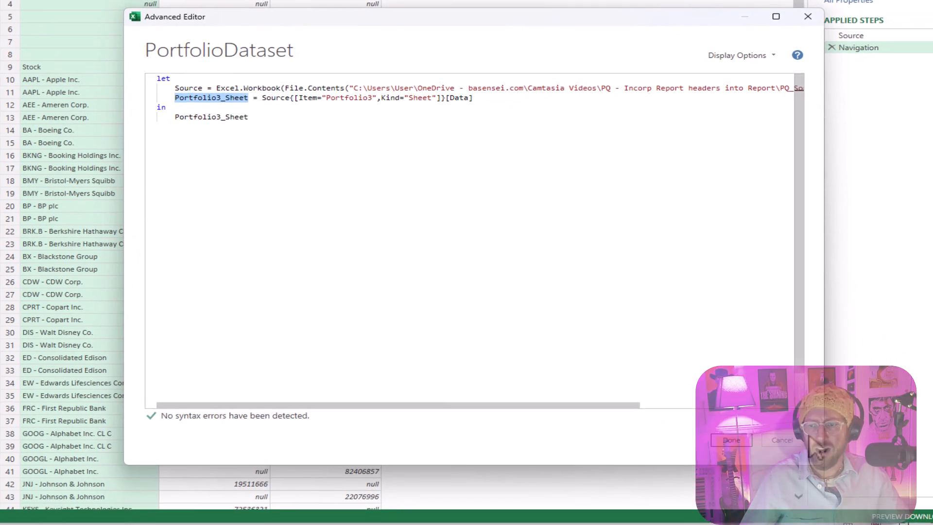
left_click(779, 434)
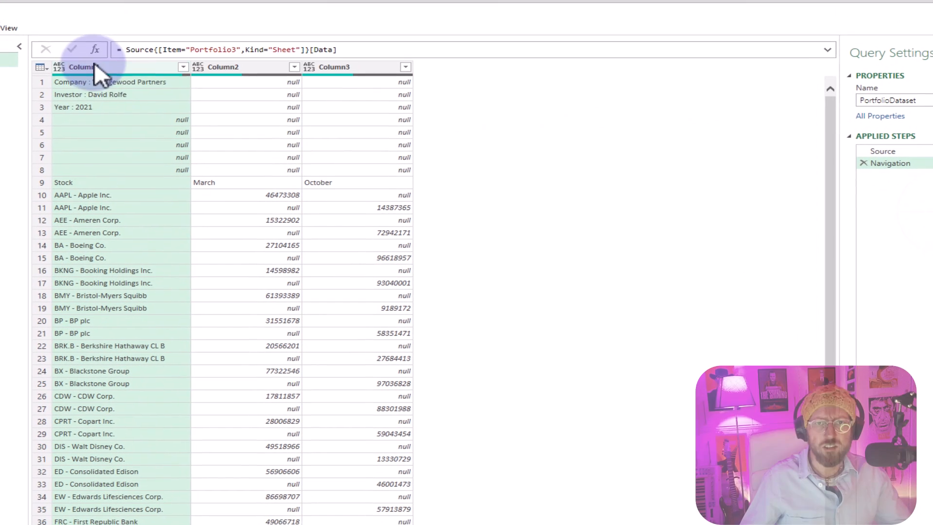
- Examine the company, investor and year entries in the first rows of Column1
left_click(118, 84)
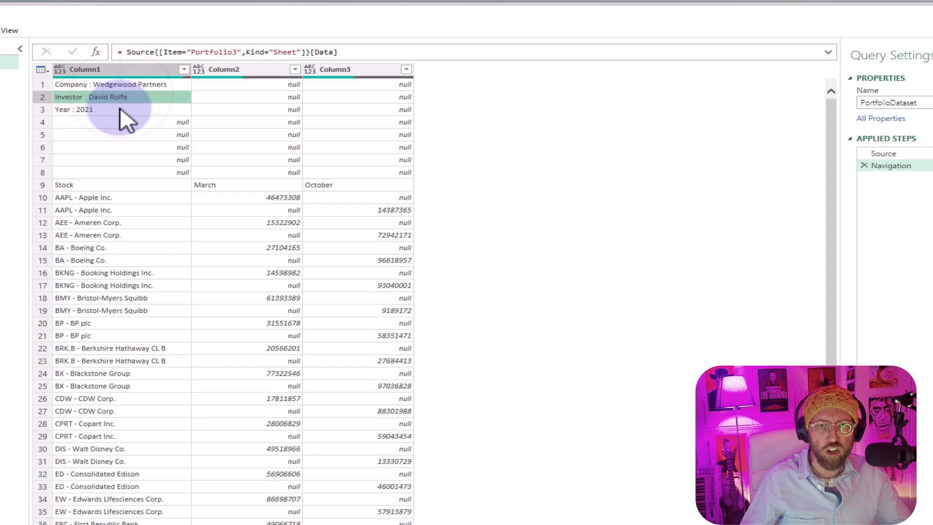
left_click(123, 96)
left_click(117, 110)
left_click(123, 84)
left_click(119, 97)
left_click(122, 124)
left_click(123, 86)
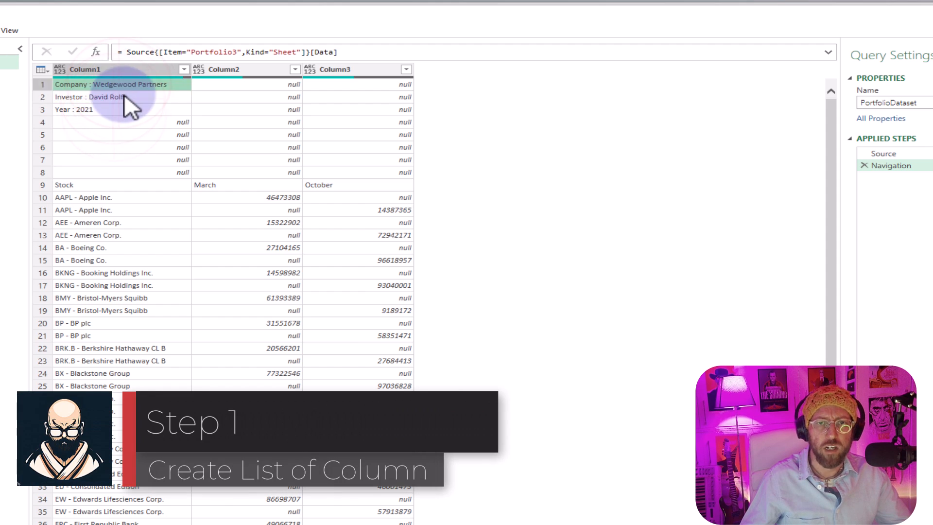
left_click(124, 96)
- Add a custom step that returns Column1 as a list with the formula = Portfolio3_Sheet[Column1]
left_click(96, 51)
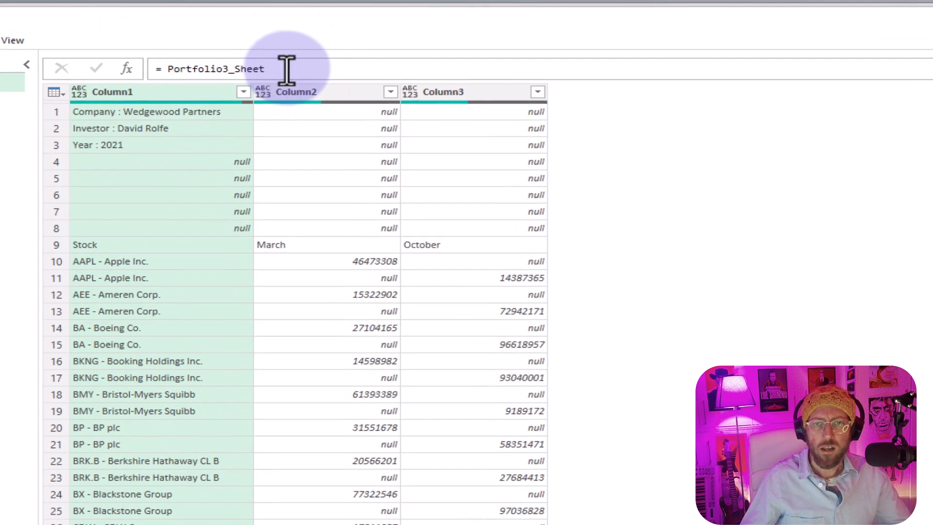
left_click(285, 69)
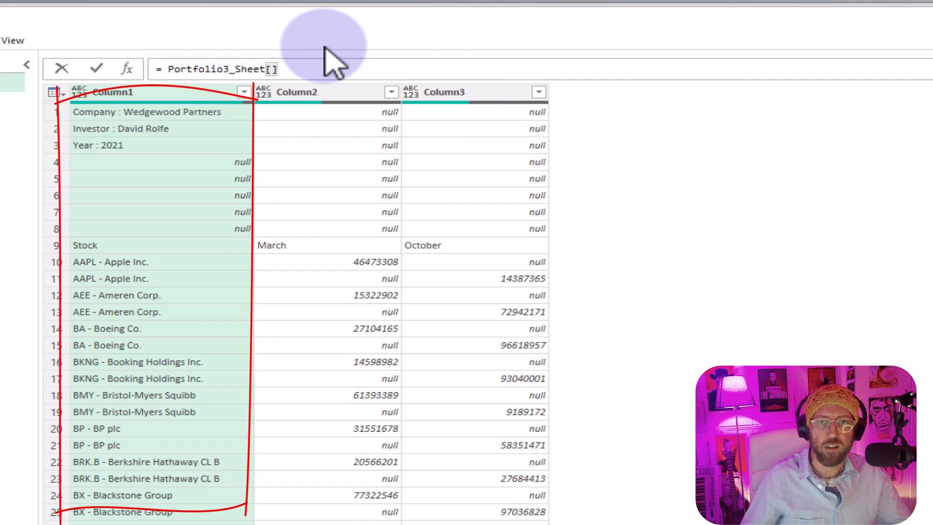
type("[Column1]")
key("Return")
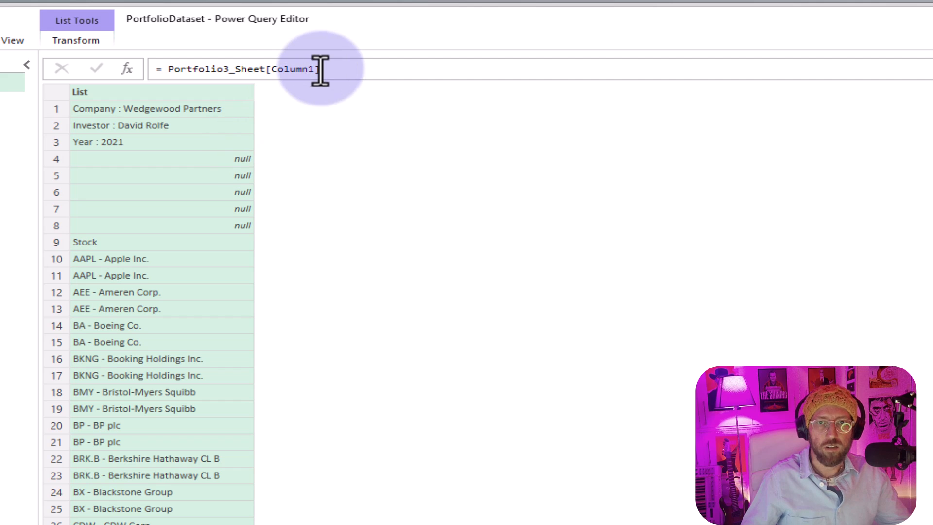
- Append {0} to the Portfolio3_Sheet[Column1] formula to extract the list's first item, and check its prefix before the company name
left_click(336, 69)
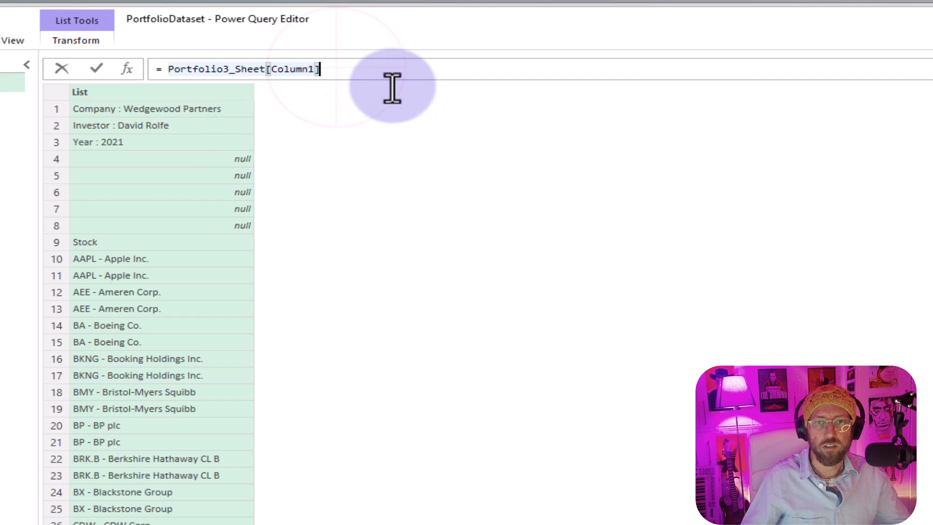
type("{0")
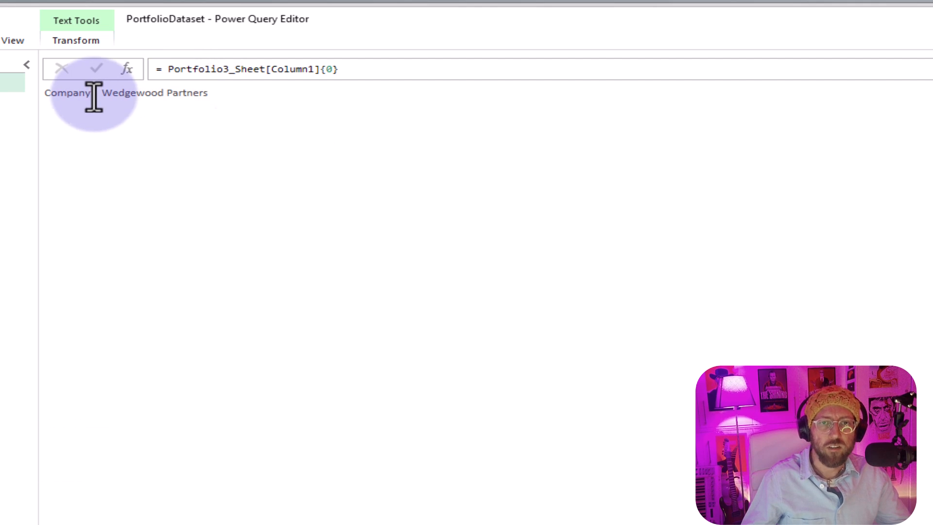
left_click_drag(96, 92, 28, 94)
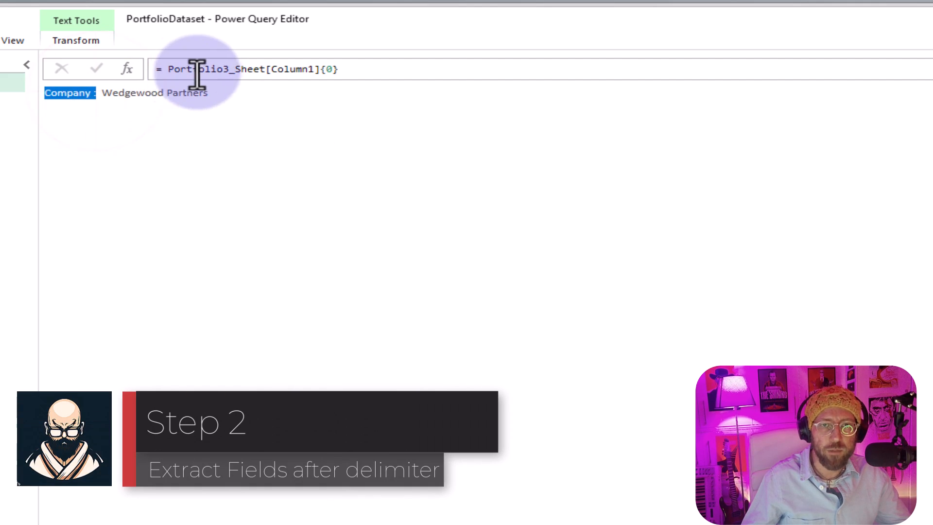
- Wrap the formula as Text.AfterDelimiter(Portfolio3_Sheet[Column1]{0}, " : ") to keep only the company name
left_click(159, 71)
type("text")
key("Tab")
type("(")
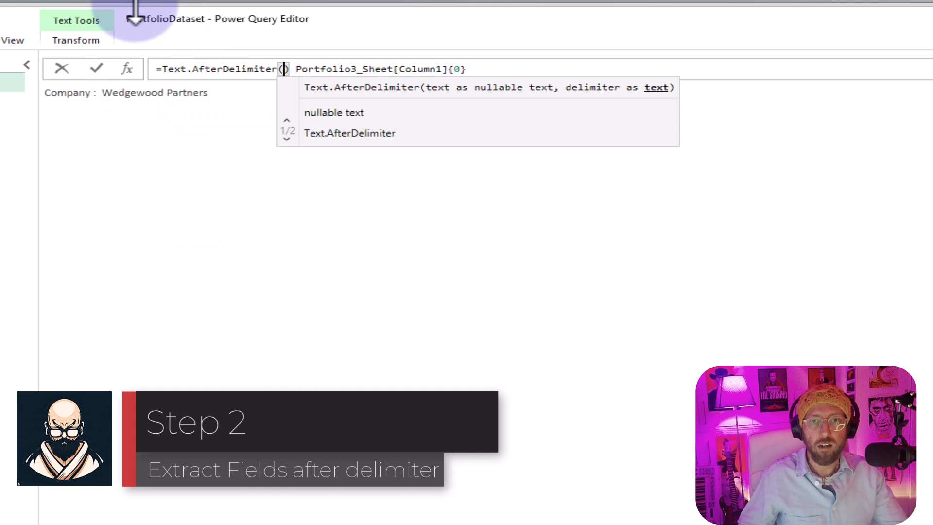
key("End")
type(", ")
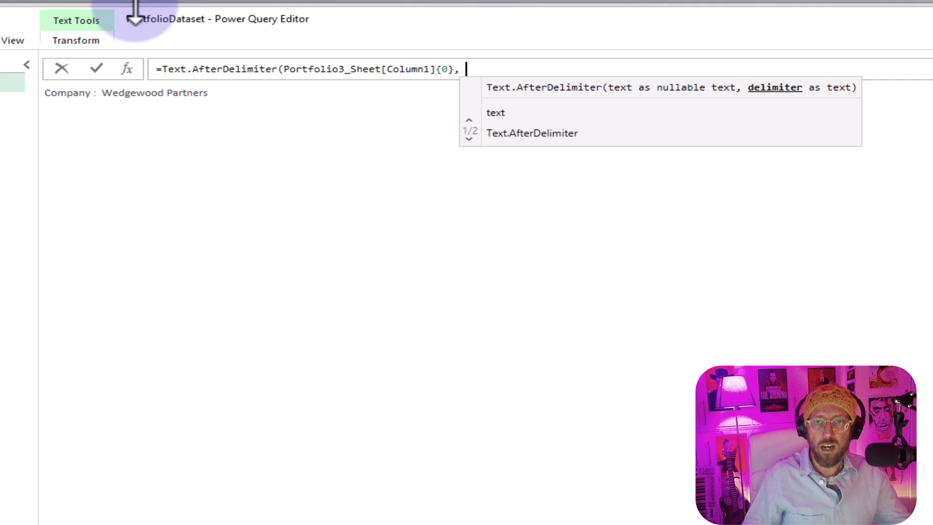
type("\"\" :")
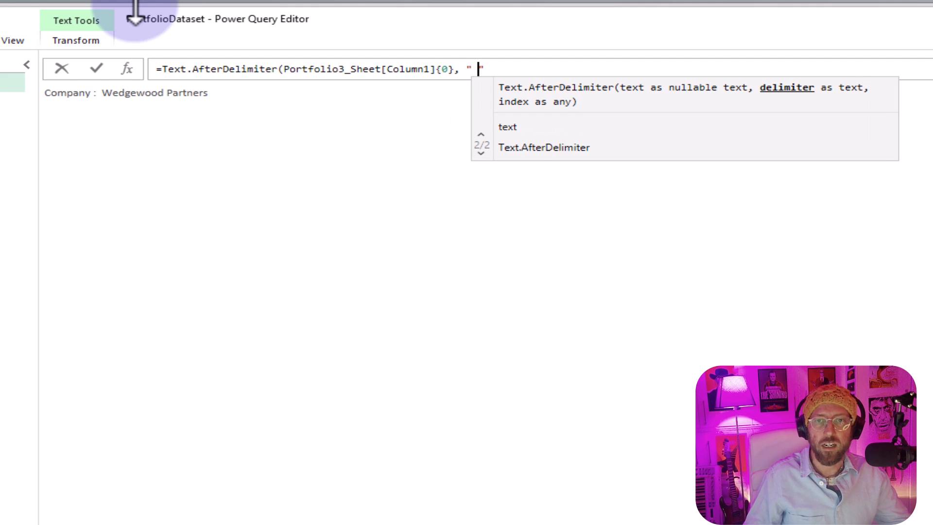
key("Right")
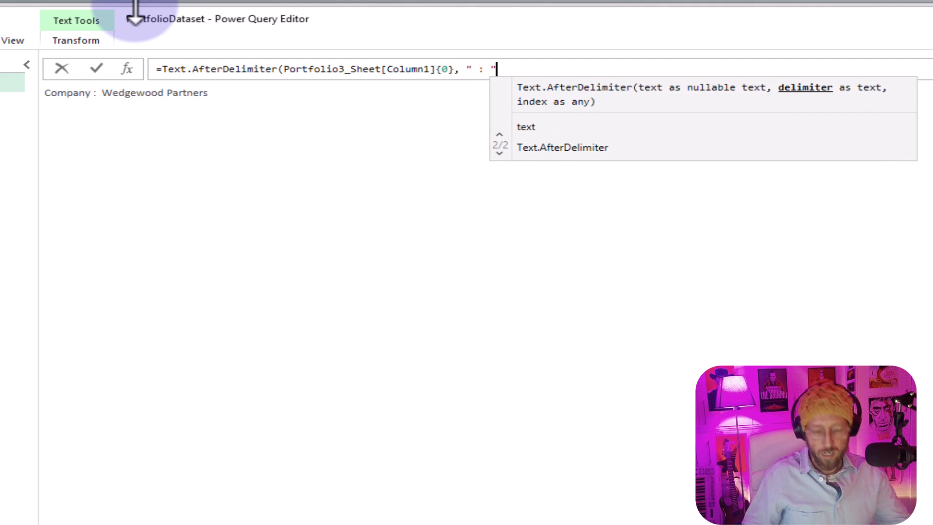
key("Return")
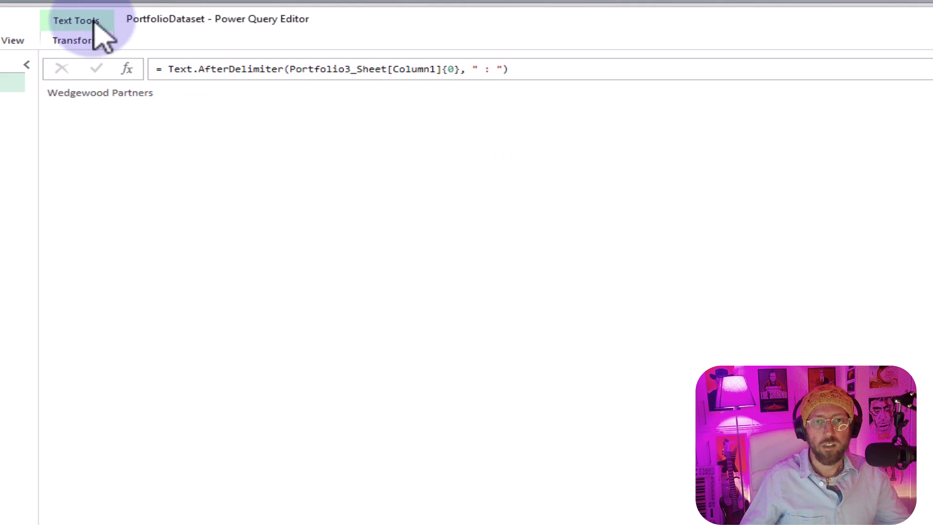
- Rename the custom step that extracts the company as CustomerName
key("F2")
left_click(815, 161)
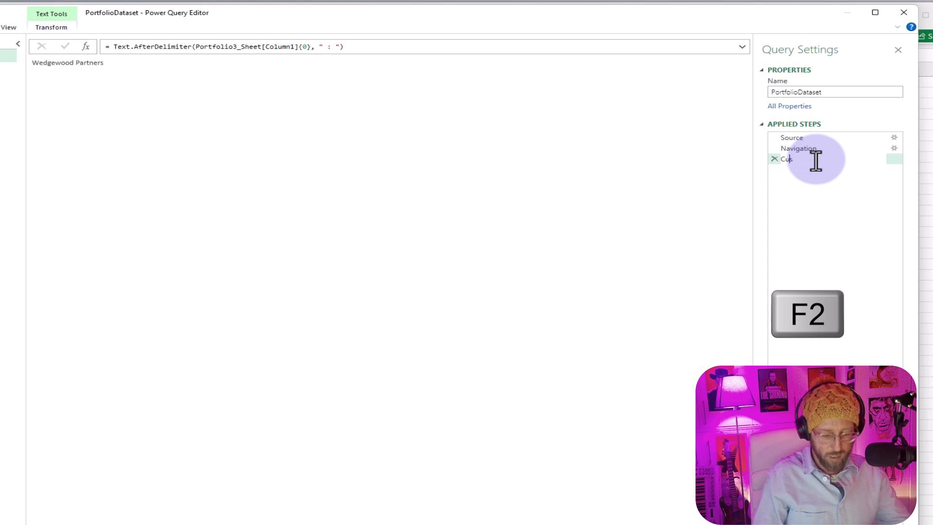
key("Return")
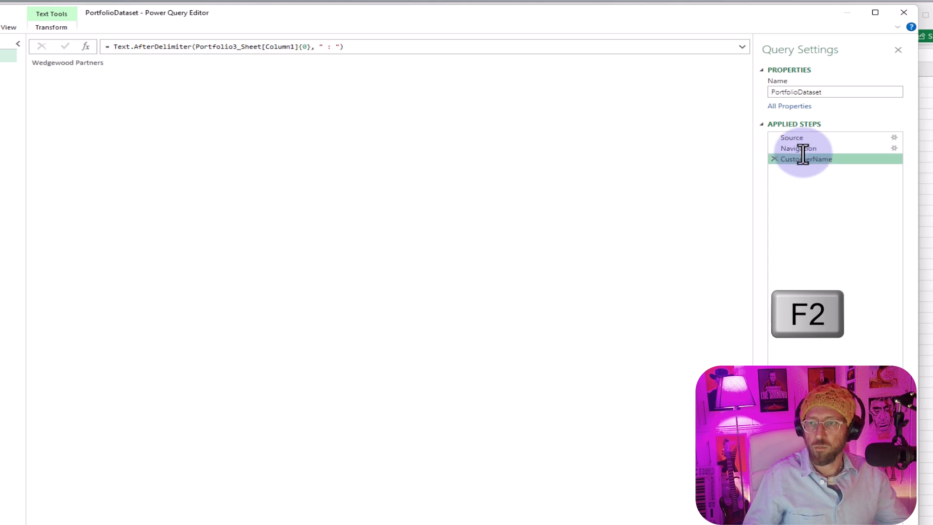
- Add another custom step after CustomerName and fill it with a copy of the CustomerName Text.AfterDelimiter formula
left_click(805, 149)
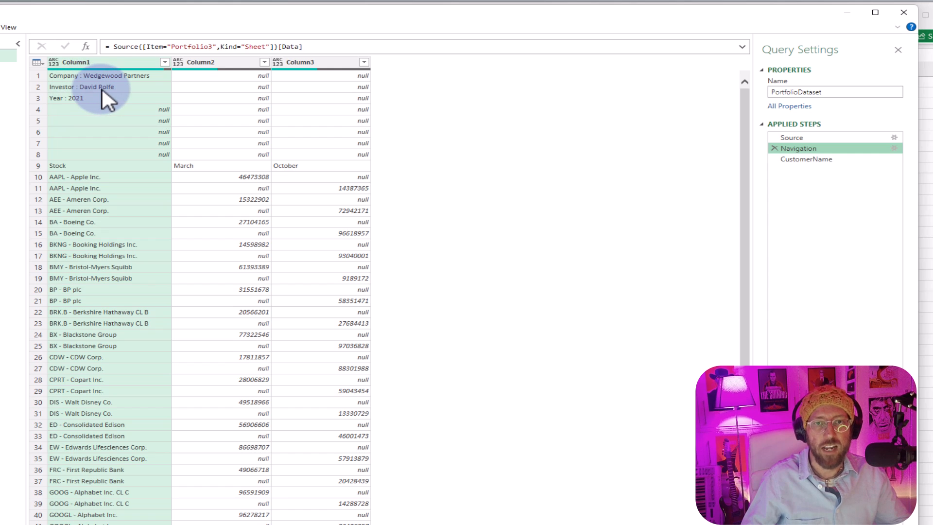
left_click(813, 160)
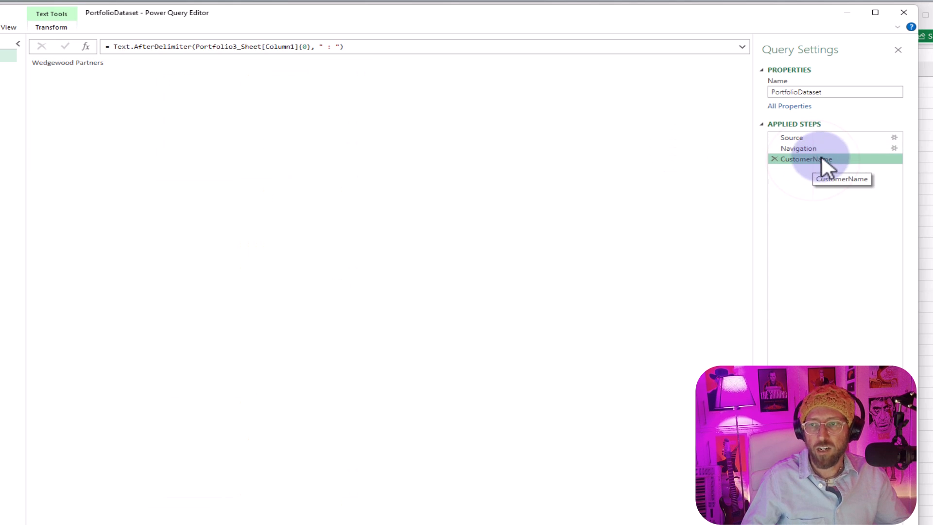
left_click_drag(363, 47, 83, 29)
key("ctrl+c")
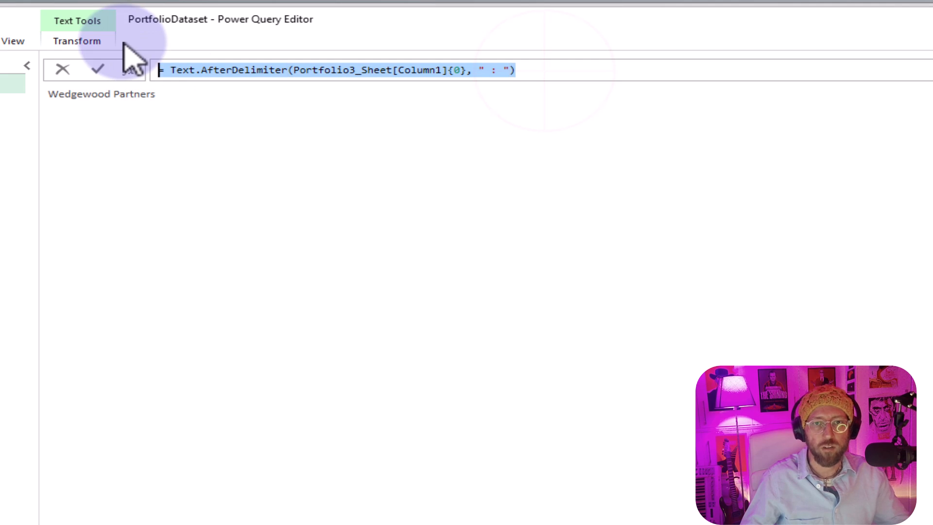
left_click(129, 71)
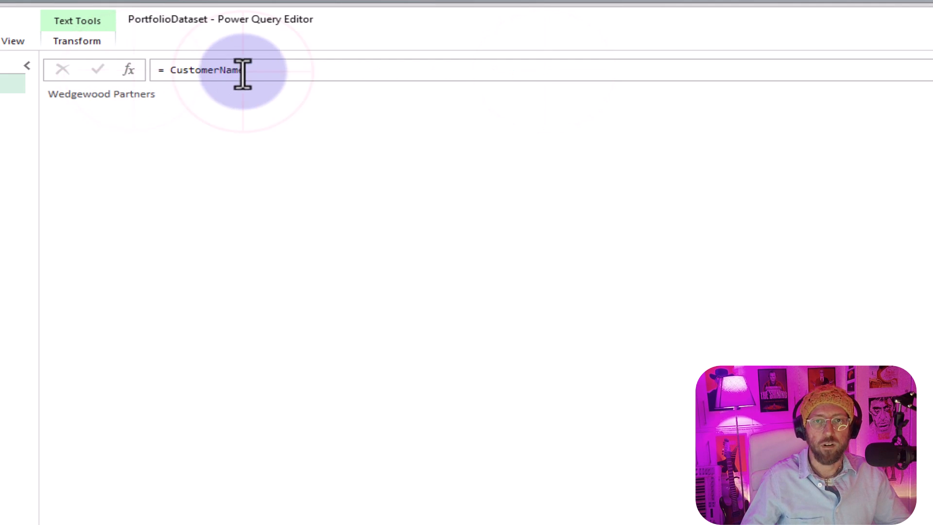
left_click_drag(242, 75, 170, 75)
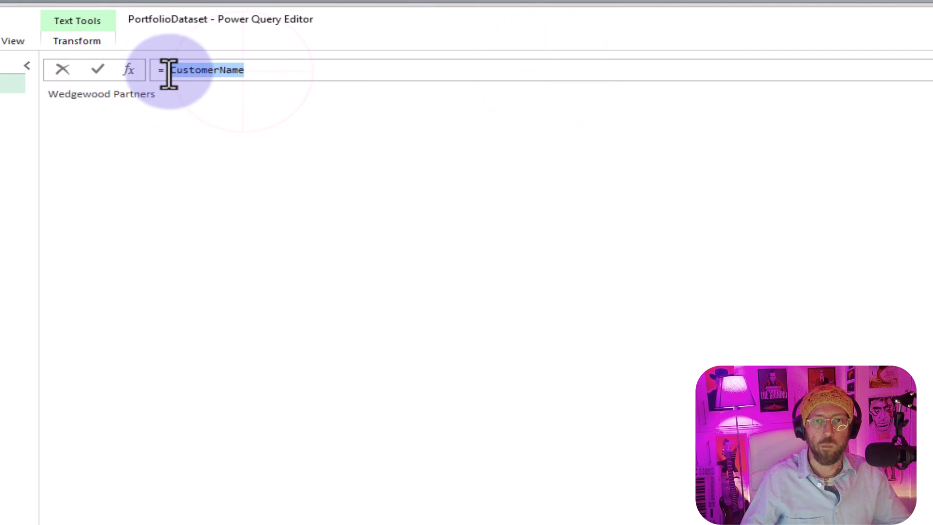
key("ctrl+v")
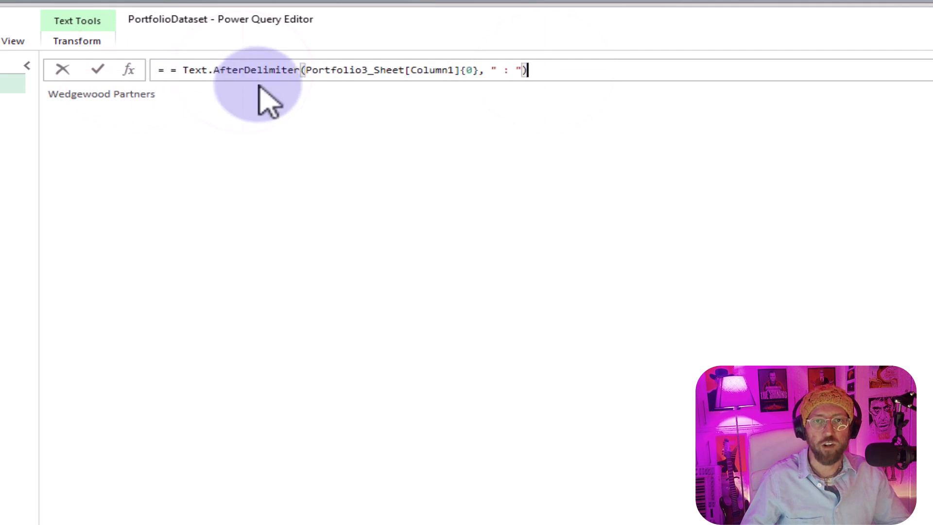
- Change the list index in the copied formula to {1} to extract the investor's name, and check the result
left_click(544, 71)
left_click(469, 71)
type("0")
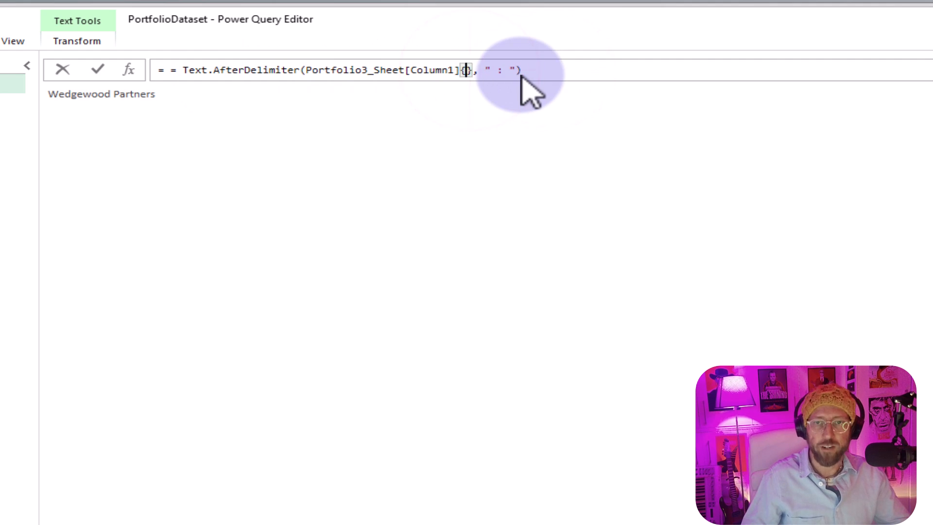
type("1")
key("Return")
left_click(138, 93)
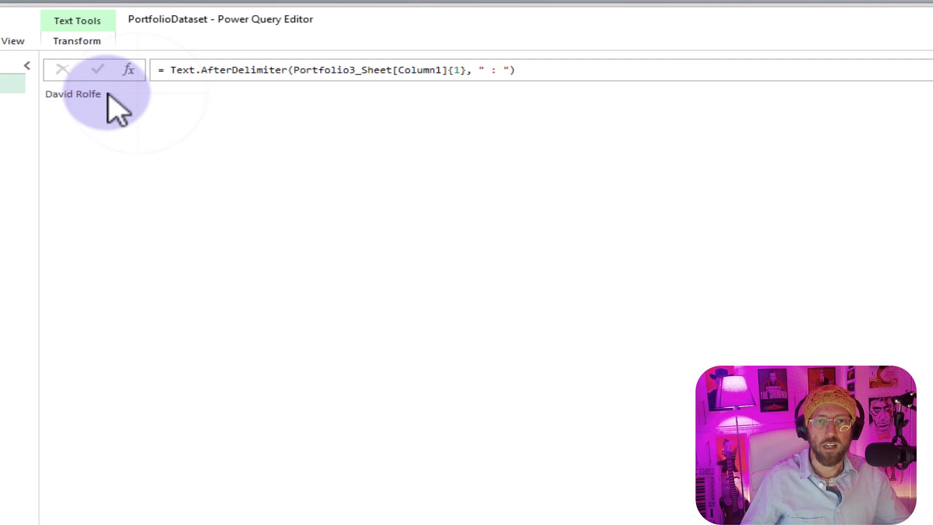
left_click_drag(108, 93, 30, 108)
- Rename the custom step that extracts the investor as InvestorName
left_click(788, 165)
key("F2")
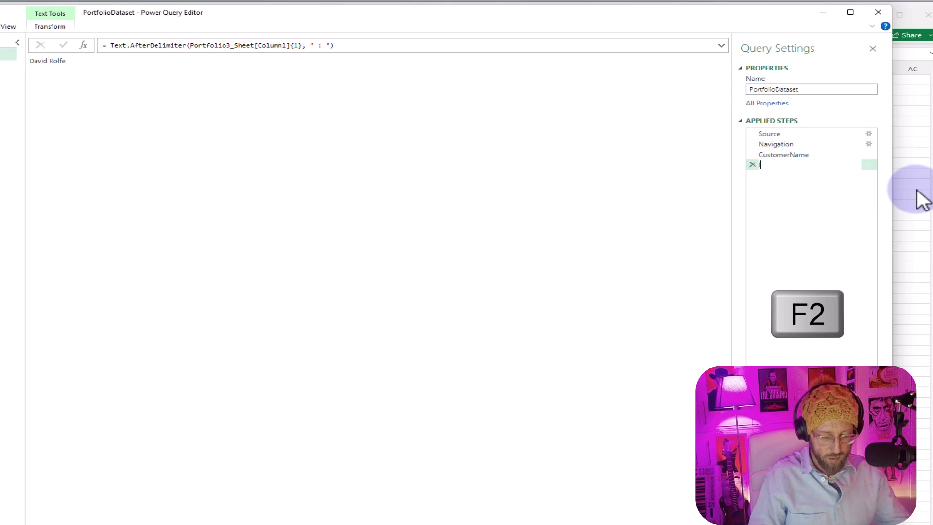
type("InvestorName")
key("Return")
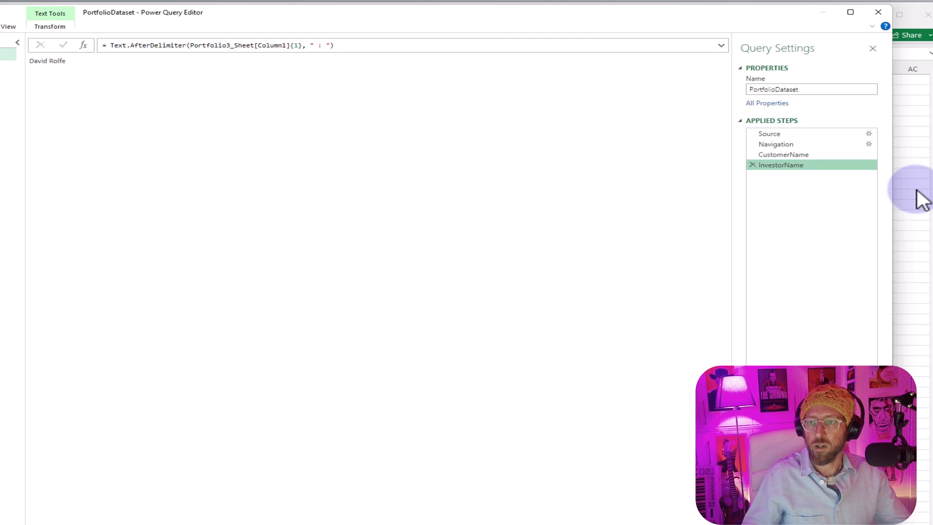
- Add a custom step after InvestorName and fill it with a copy of the CustomerName Text.AfterDelimiter formula
left_click(809, 144)
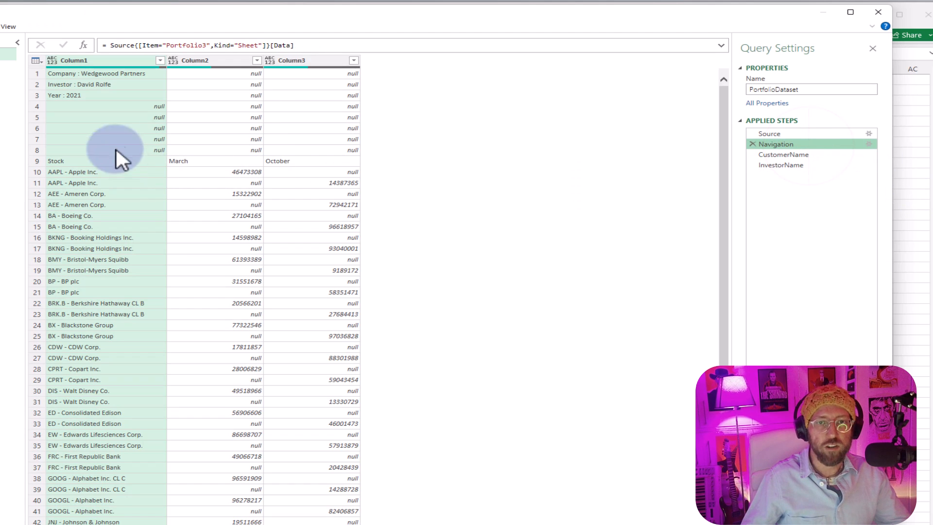
left_click(152, 97)
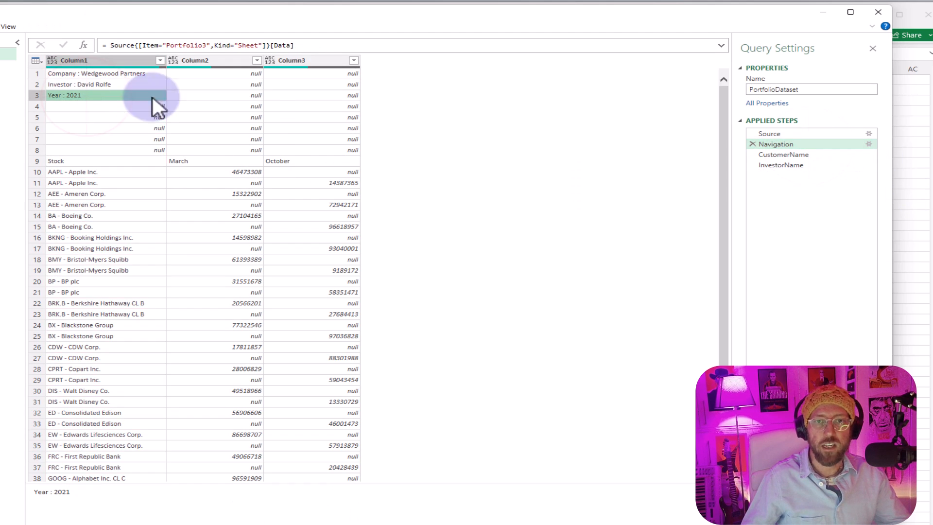
left_click(802, 155)
left_click_drag(334, 46, 106, 45)
key("ctrl+c")
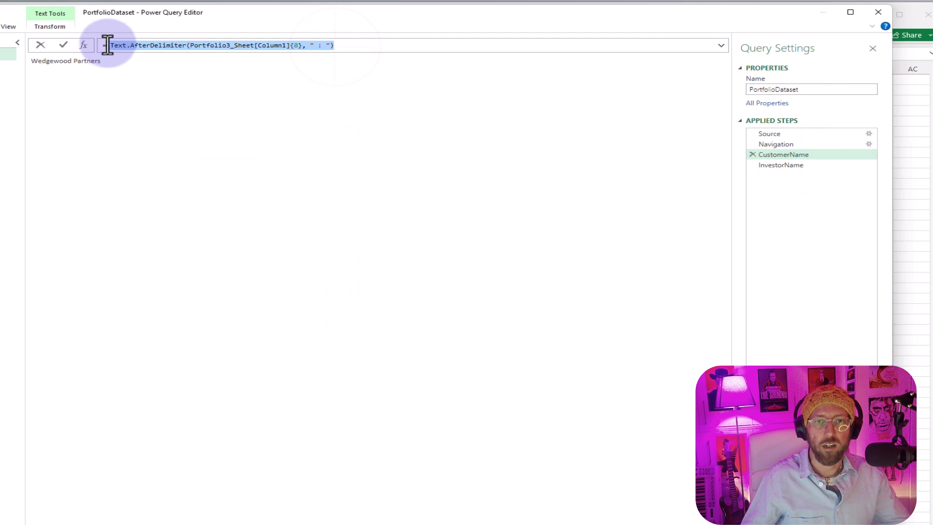
left_click(800, 165)
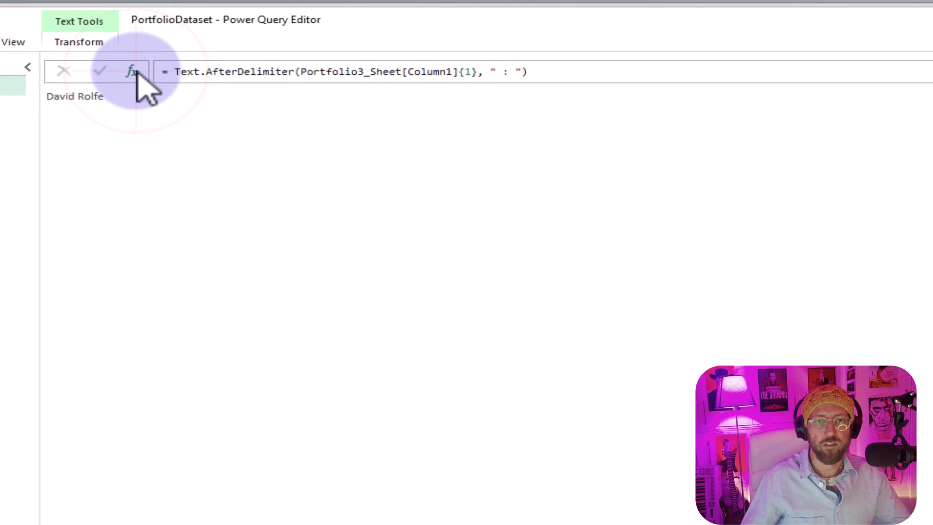
left_click(132, 71)
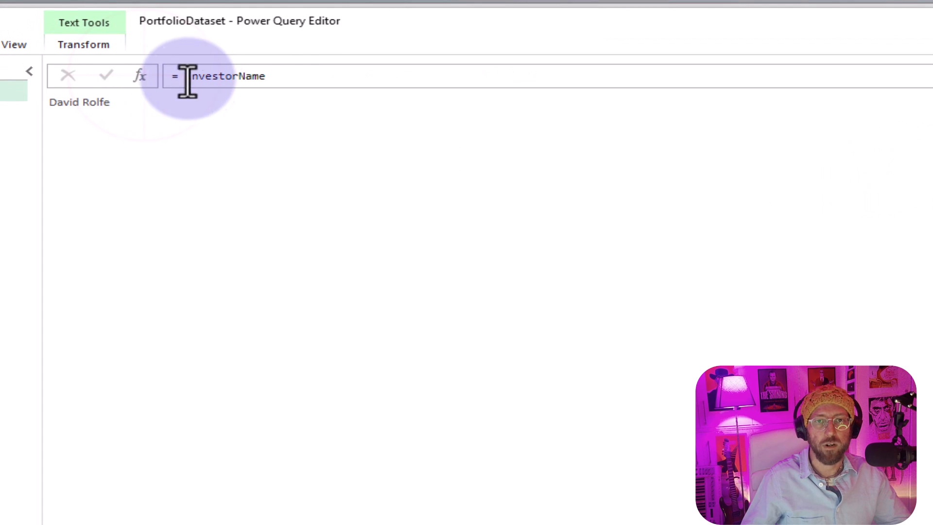
left_click_drag(247, 70, 165, 71)
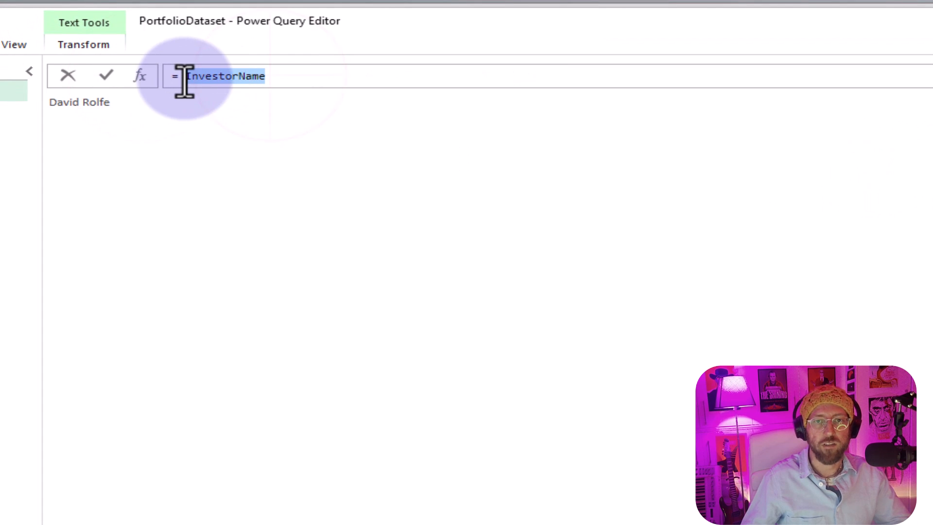
key("ctrl+v")
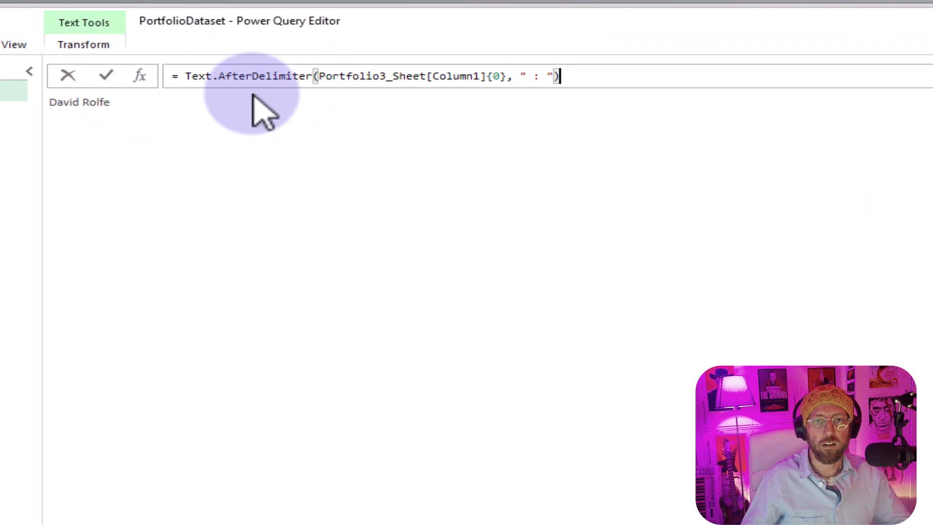
- Change the list index in the copied formula to {2} to extract the year, and rename the step as Year
double_click(496, 76)
type("0")
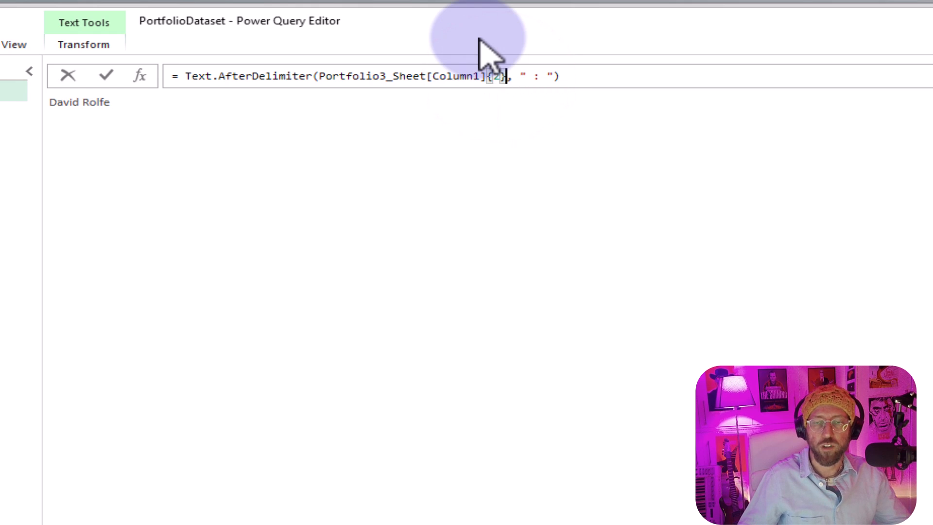
key("Return")
key("F2")
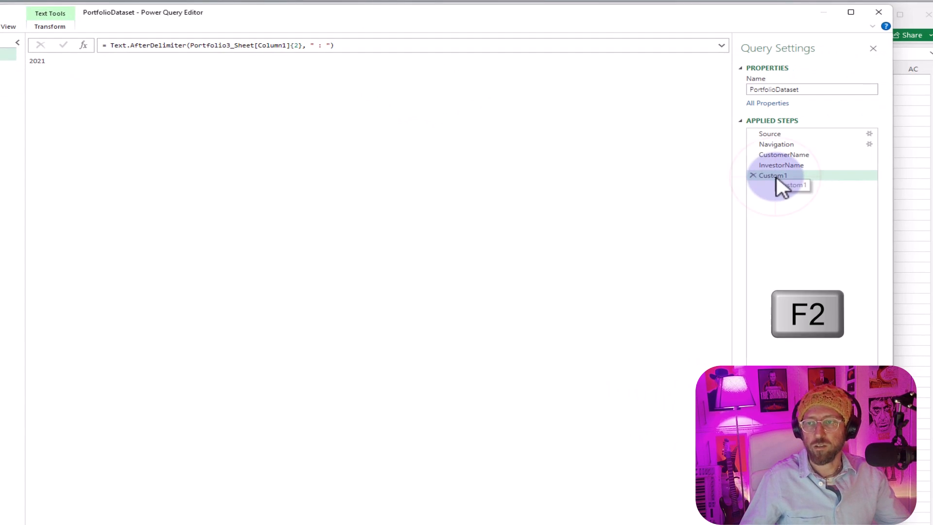
type("Year")
key("Return")
- Review the outputs of the Navigation, CustomerName, InvestorName and Year steps
left_click(778, 145)
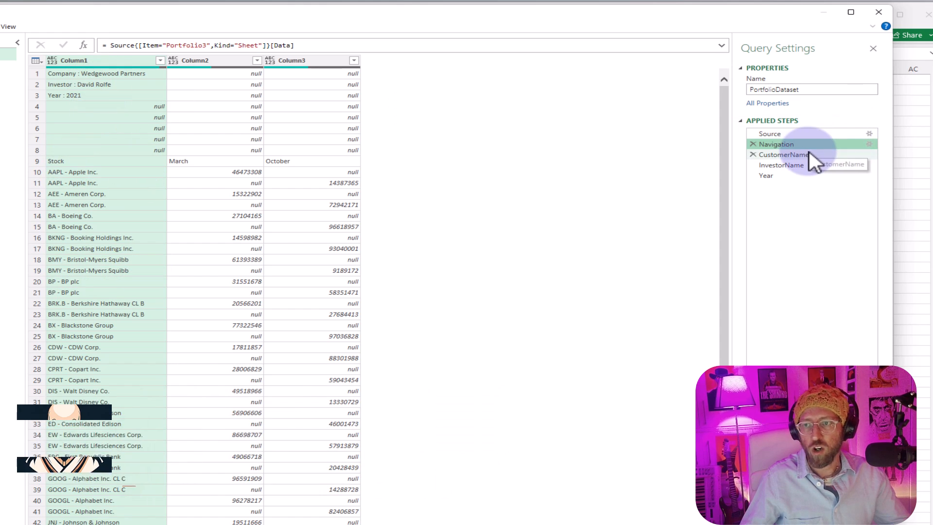
left_click(797, 165)
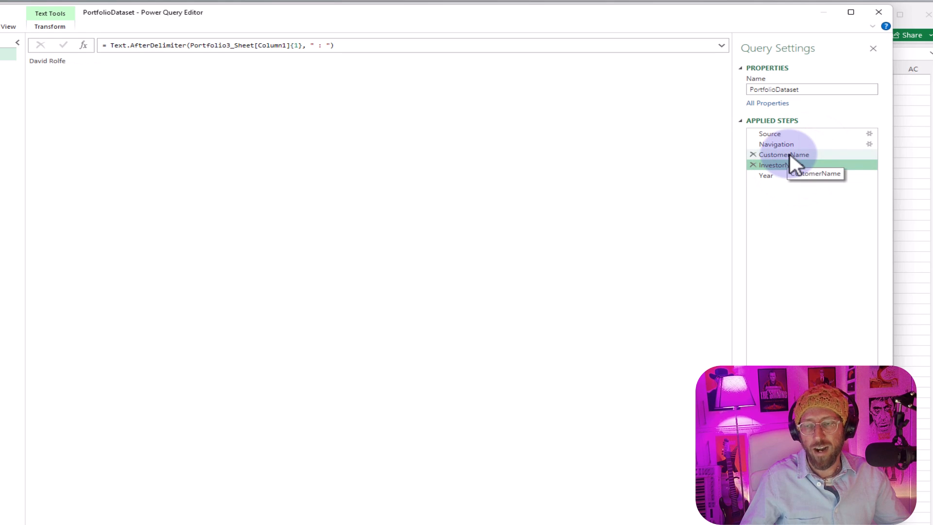
left_click(789, 155)
left_click(786, 165)
left_click(777, 176)
left_click(780, 166)
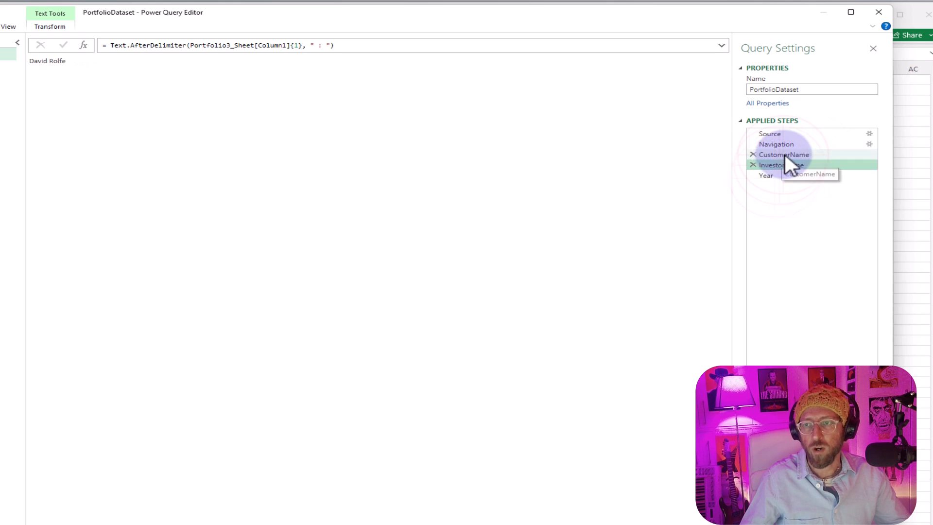
left_click(784, 155)
left_click(785, 144)
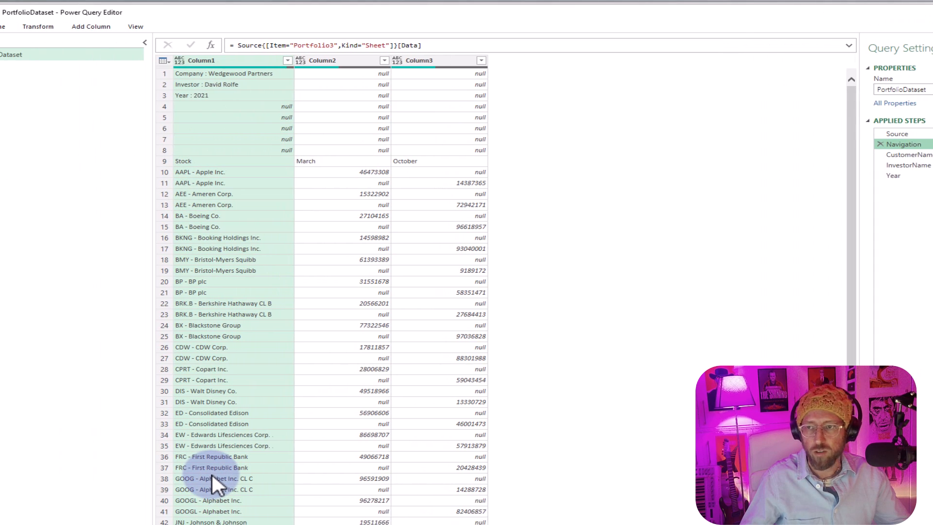
- Copy the identifier Portfolio3_Sheet from the query code in the Advanced Editor and leave the code unchanged
left_click(8, 27)
left_click(52, 48)
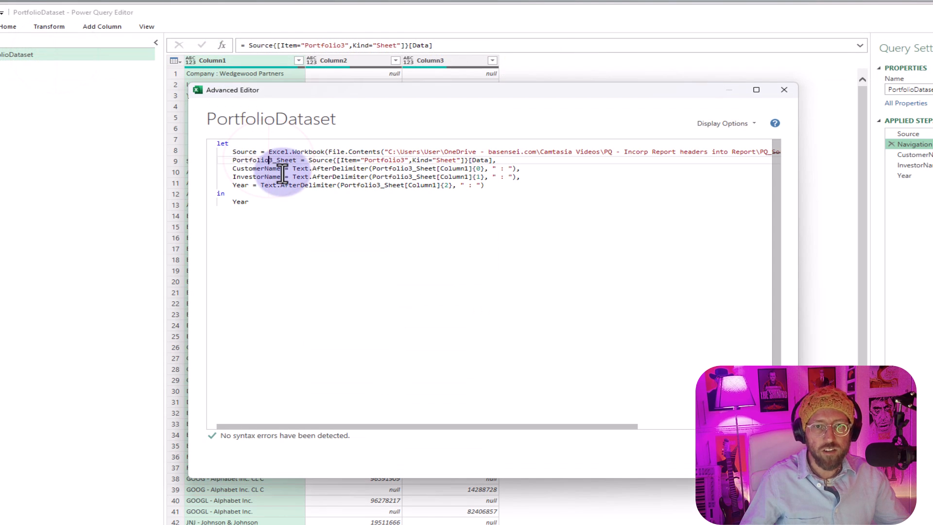
left_click(295, 160)
left_click_drag(297, 160, 239, 161)
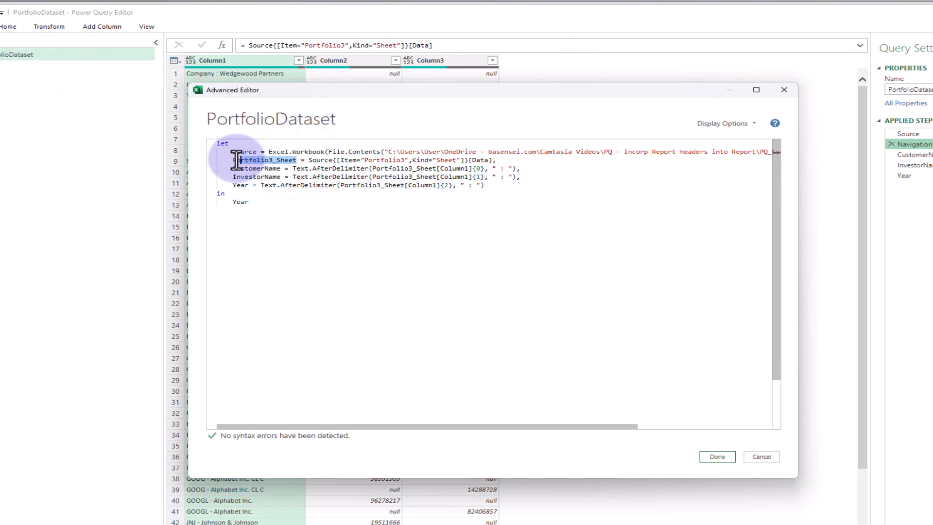
left_click(761, 457)
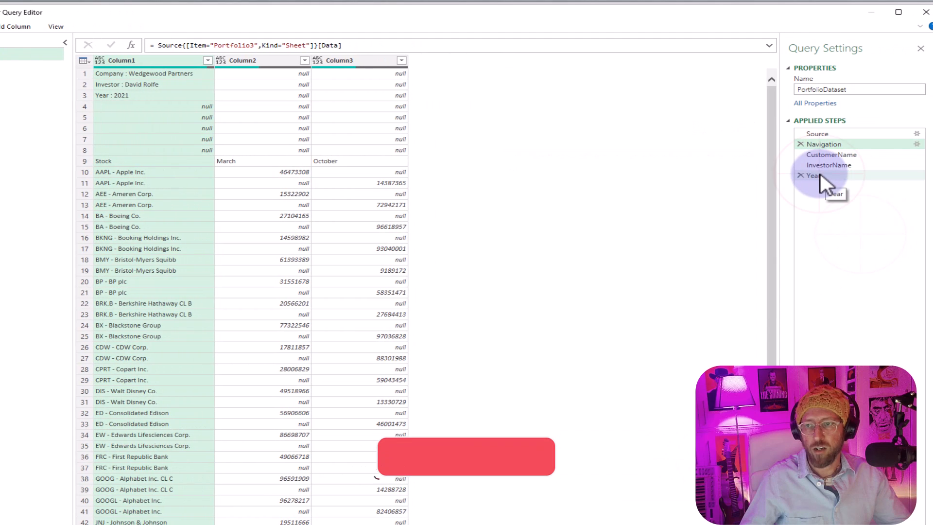
- Add a custom step after Year that refers back to Portfolio3_Sheet
left_click(891, 175)
left_click(132, 45)
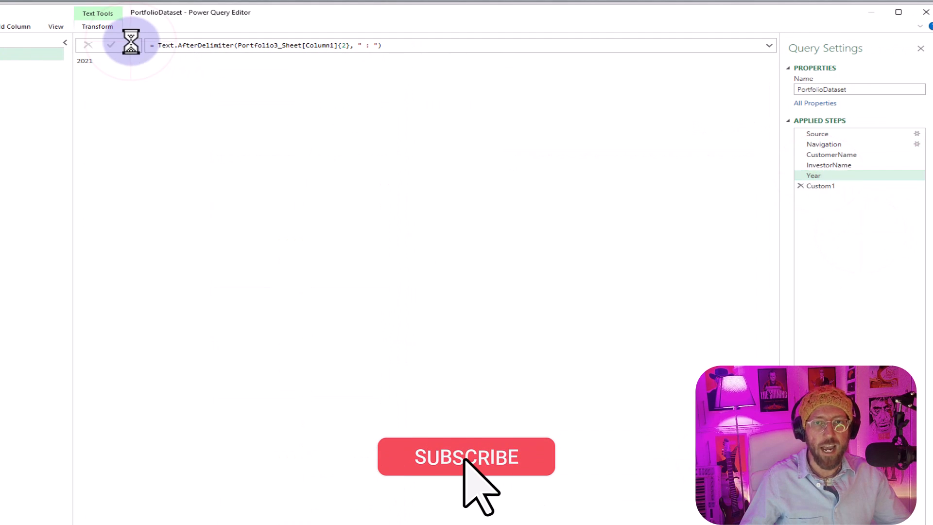
double_click(165, 45)
type("Portfolio3_Sheet")
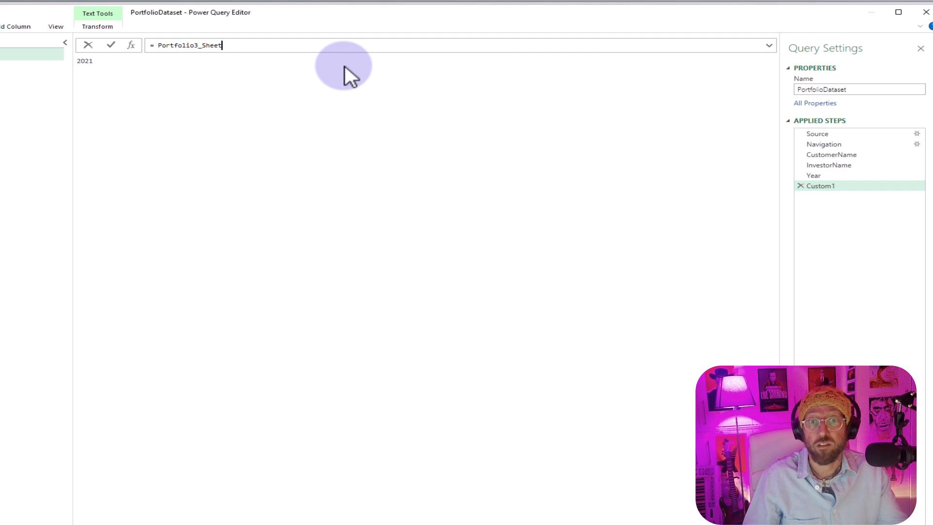
key("Return")
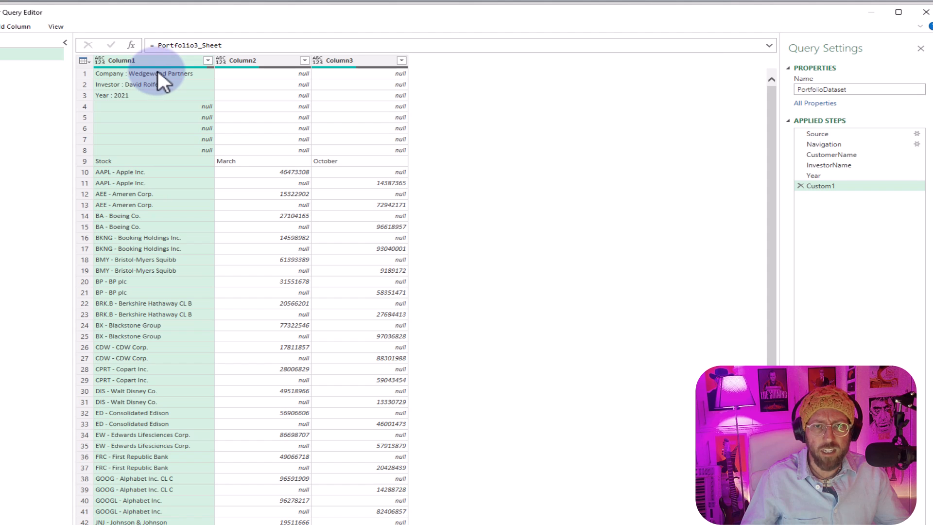
- Wrap the reference as Table.Skip(Portfolio3_Sheet, each [Column1] <> "Stock") to remove the rows above the Stock header row
left_click(207, 61)
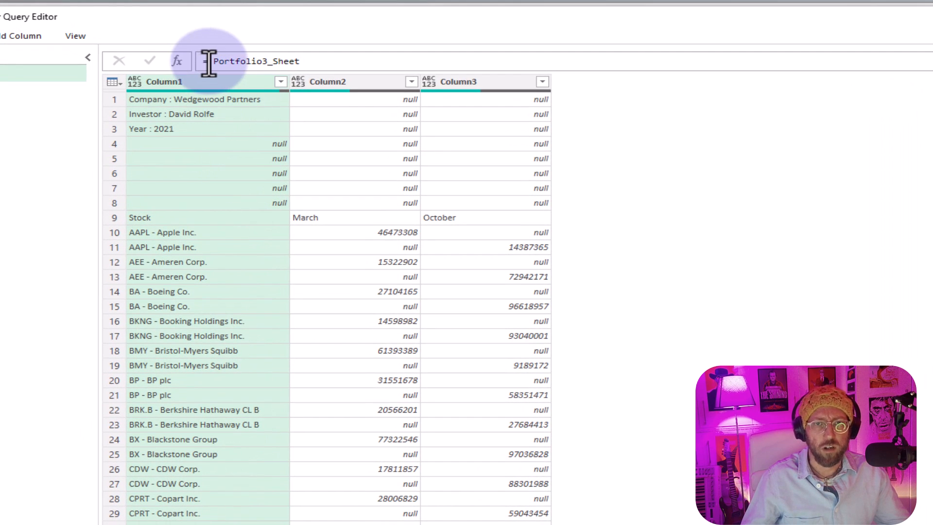
type("Table.Skip")
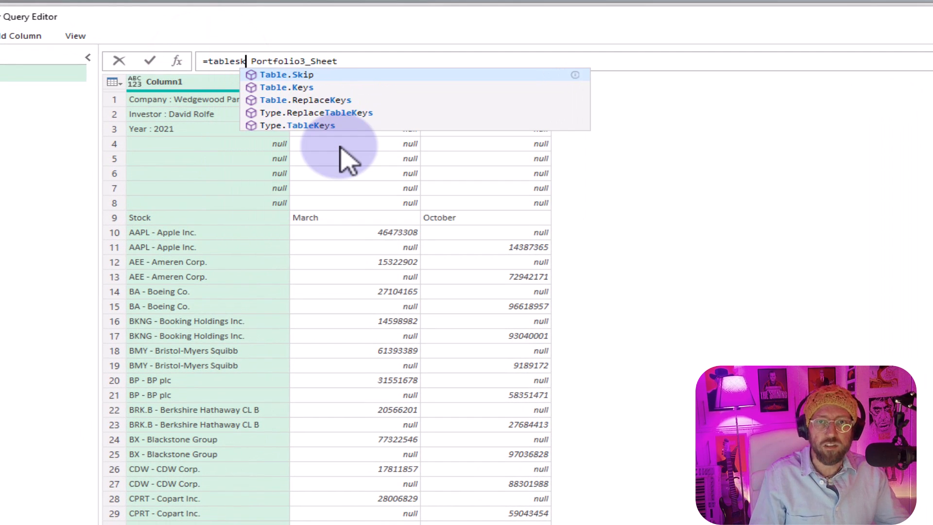
type("(")
key("Delete")
key("Delete")
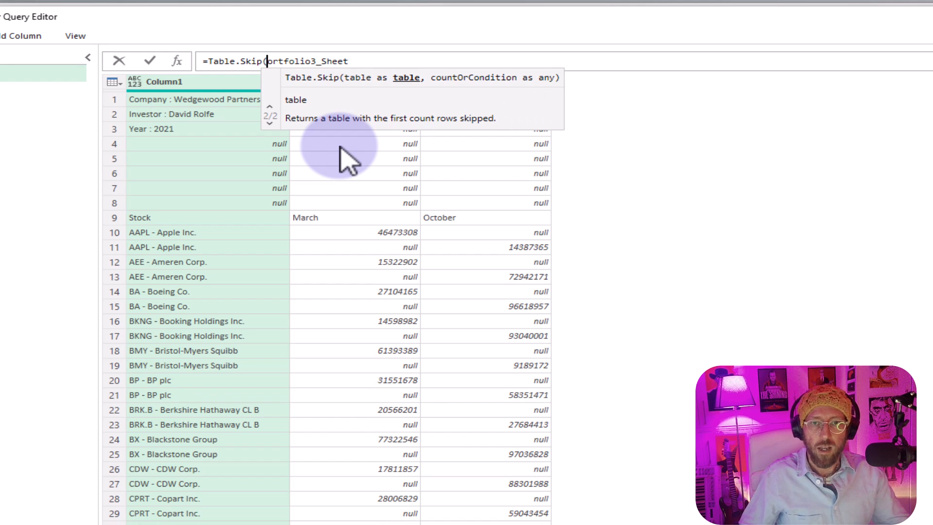
type("P")
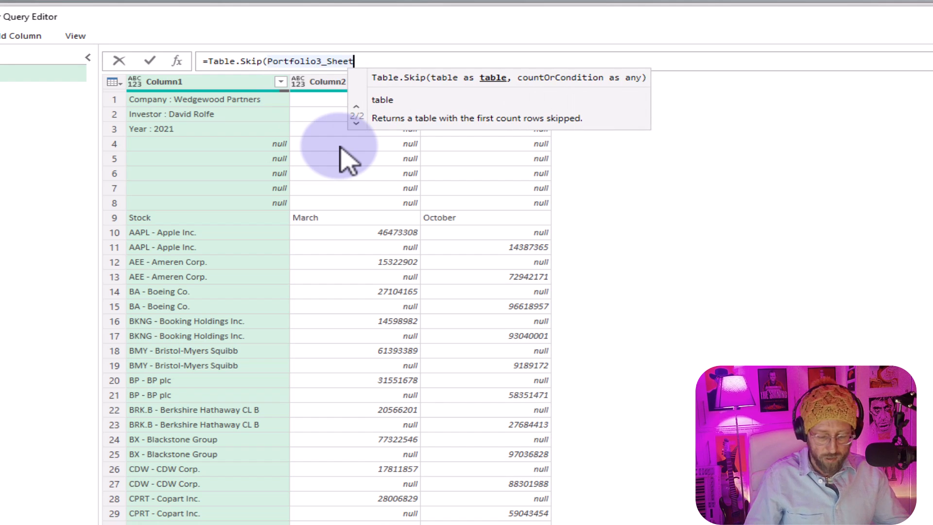
type(", each")
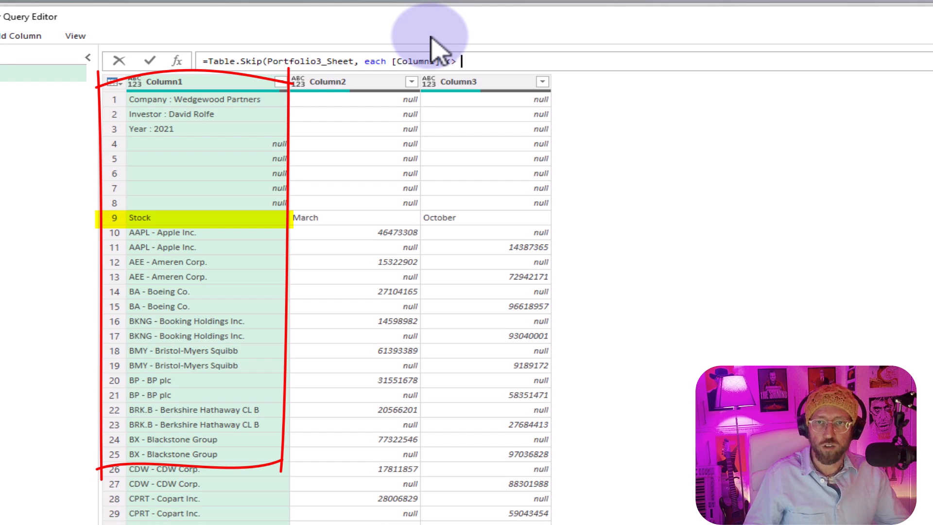
type("ock\")")
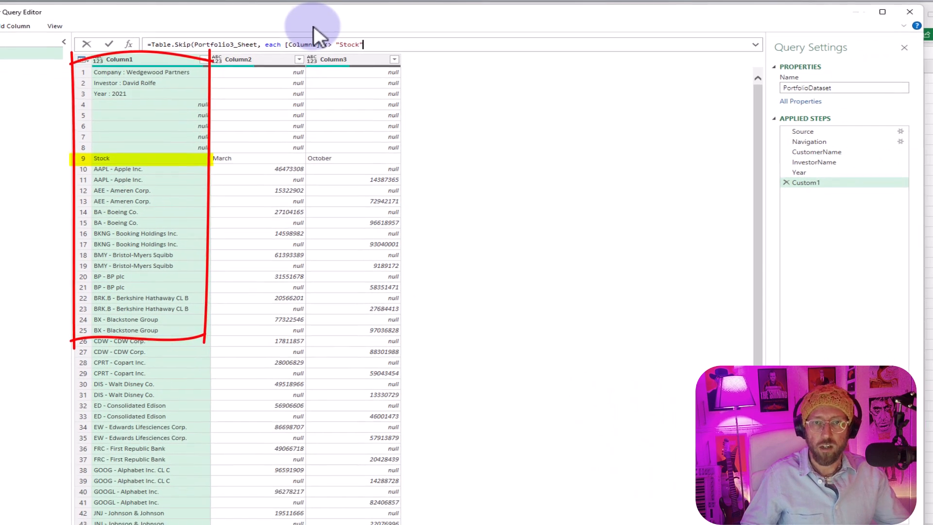
key("Return")
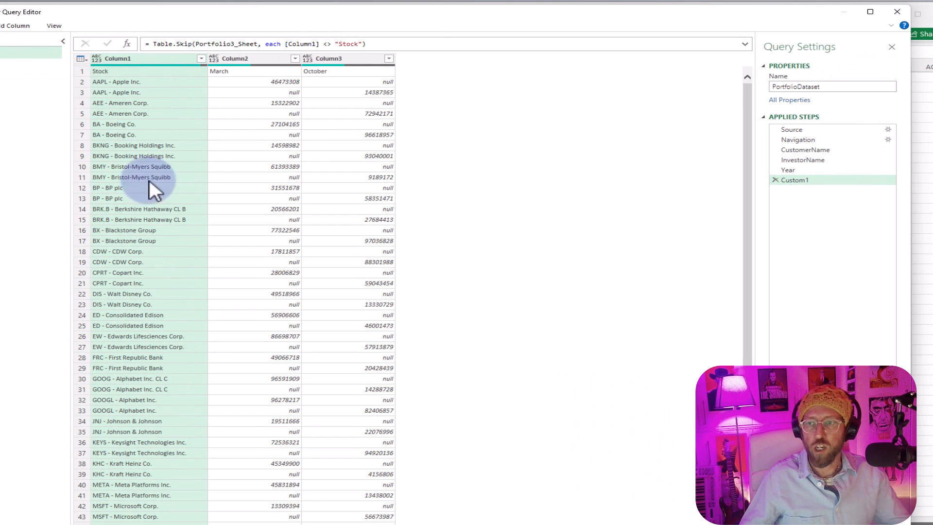
- Rename the custom step that skips the header rows as PortfolioTable
key("F2")
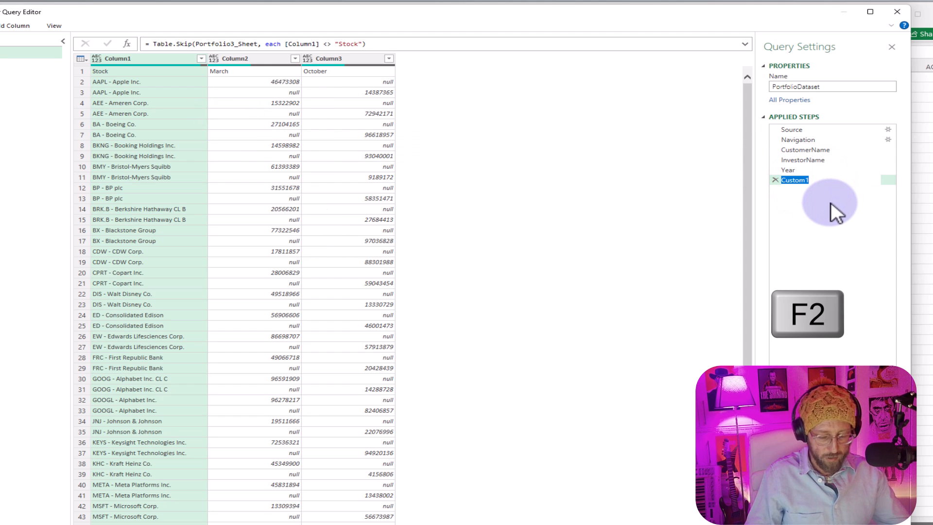
type("PortfolioTable")
key("Return")
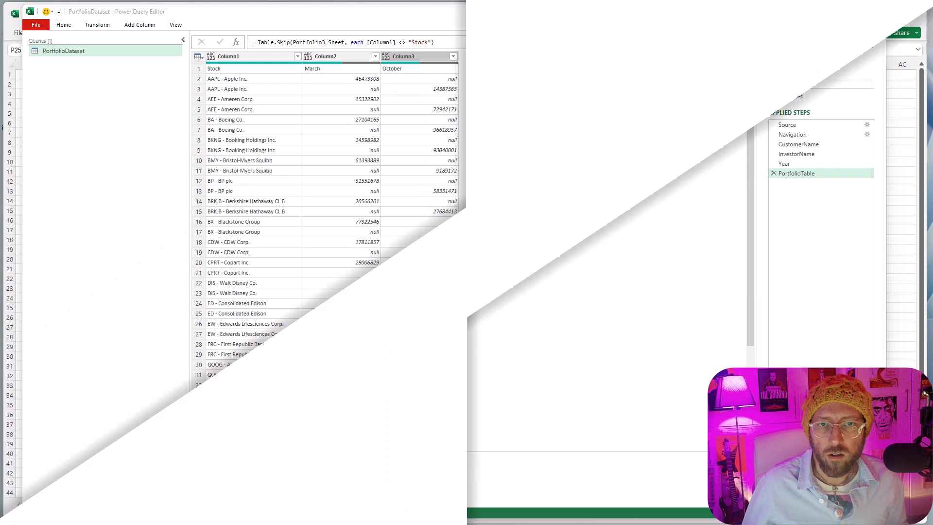
- Wrap the PortfolioTable formula in Table.PromoteHeaders to use its first row as column names, and check the resulting table
left_click(793, 173)
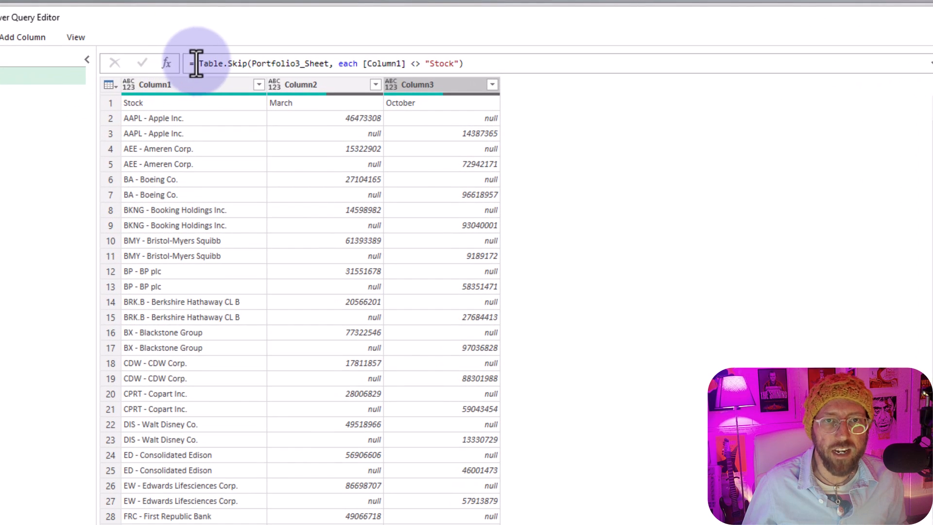
left_click(197, 64)
key("Left")
type("rt")
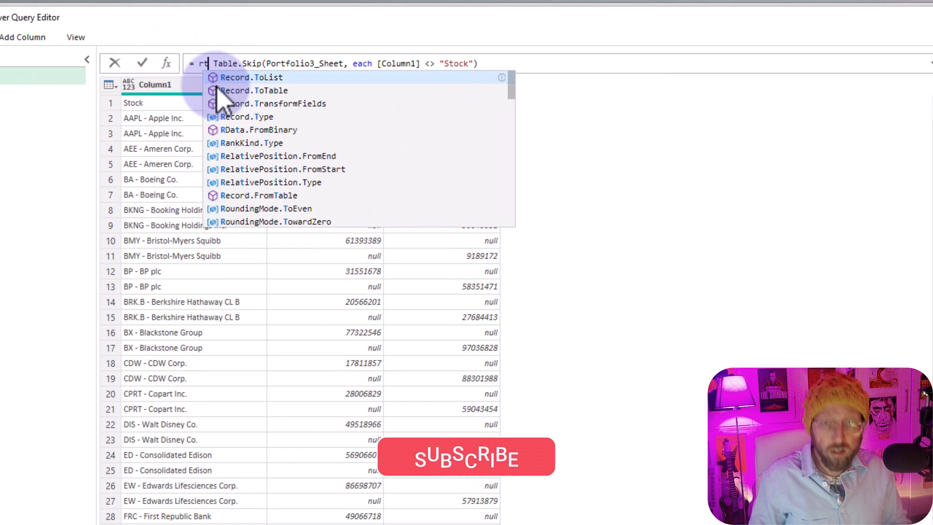
key("BackSpace")
key("BackSpace")
type("tablep")
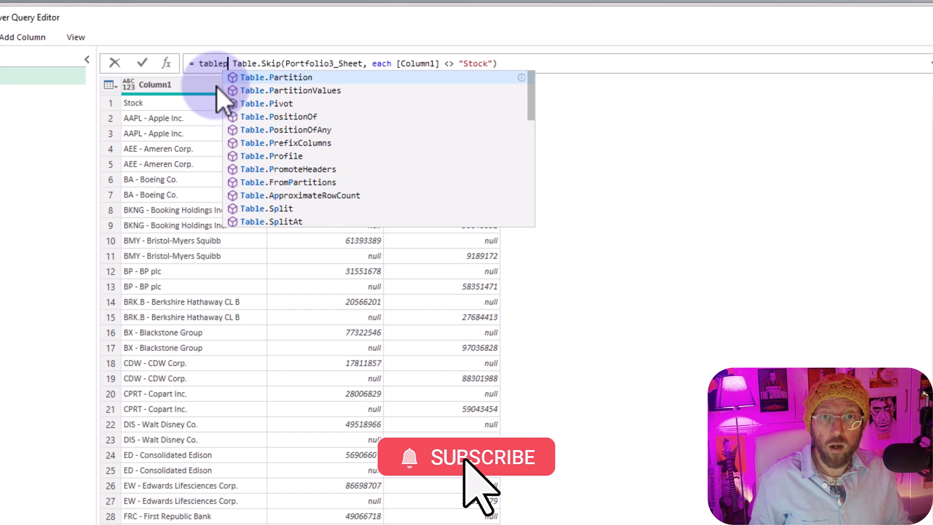
type("r")
key("Down")
key("Down")
key("Tab")
type("(")
key("Delete")
key("End")
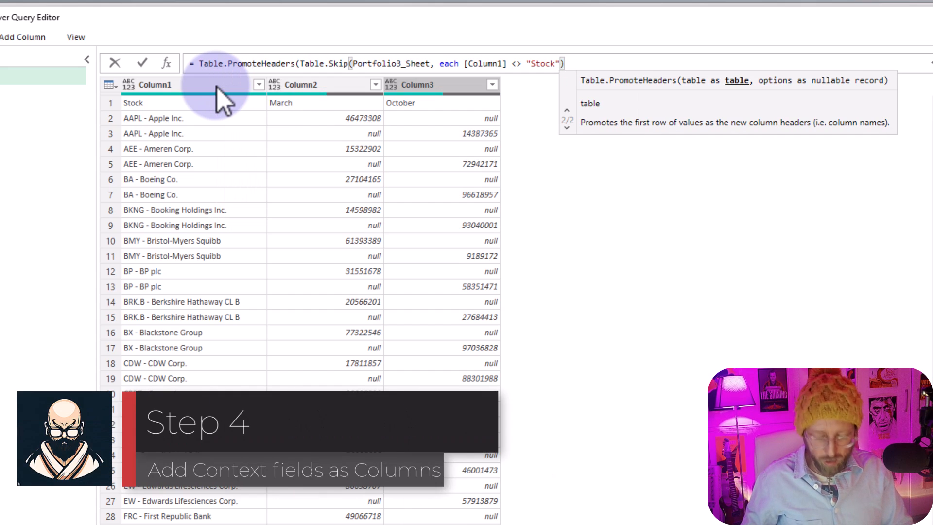
type(")")
key("Return")
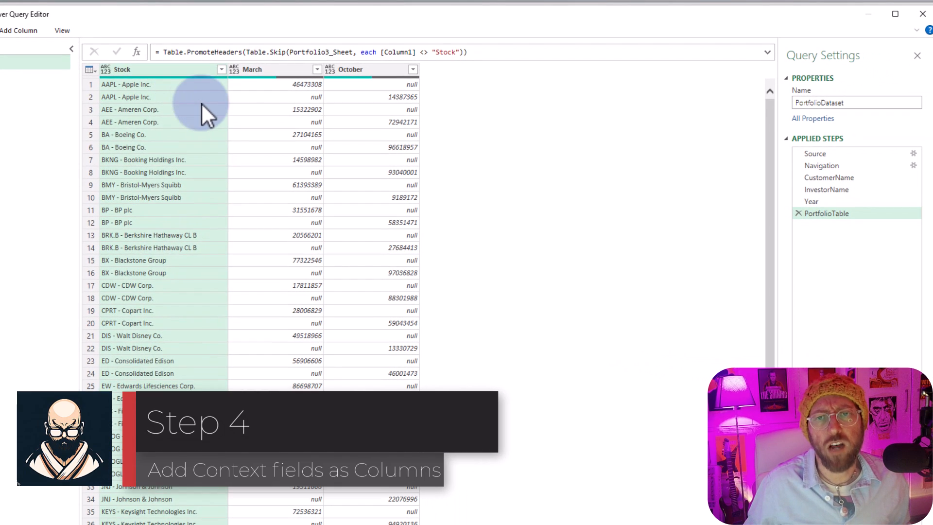
left_click(204, 111)
left_click(355, 97)
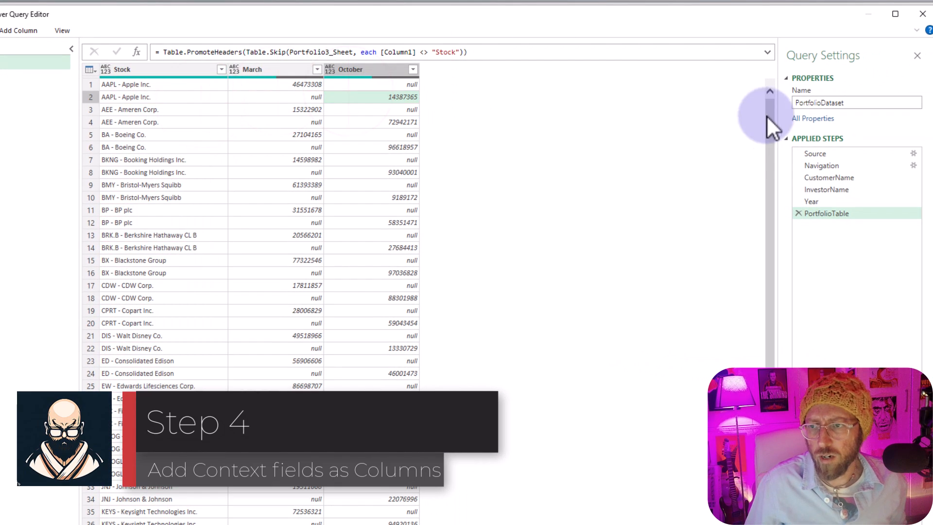
- Add a custom step after PortfolioTable and wrap its table reference in Table.AddColumn
left_click(839, 179)
left_click(836, 190)
left_click(821, 202)
left_click(824, 214)
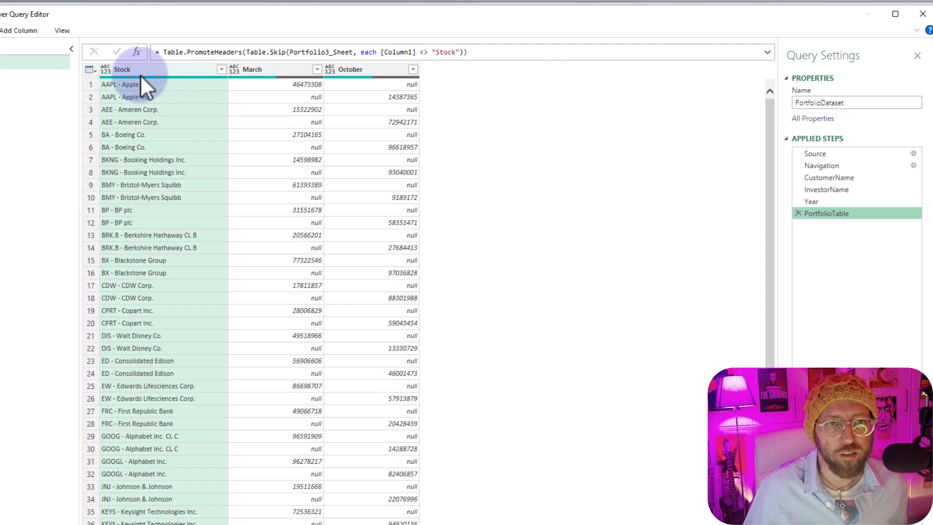
left_click(136, 51)
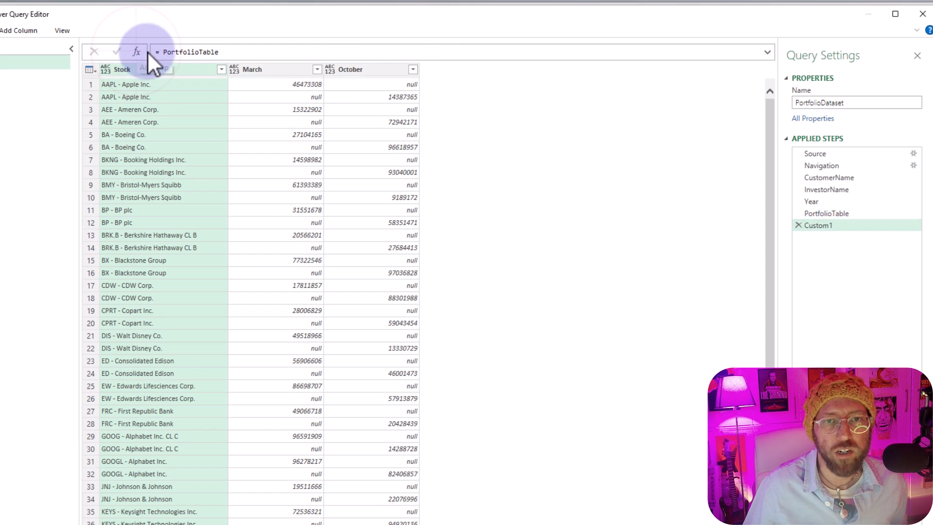
type("tablead")
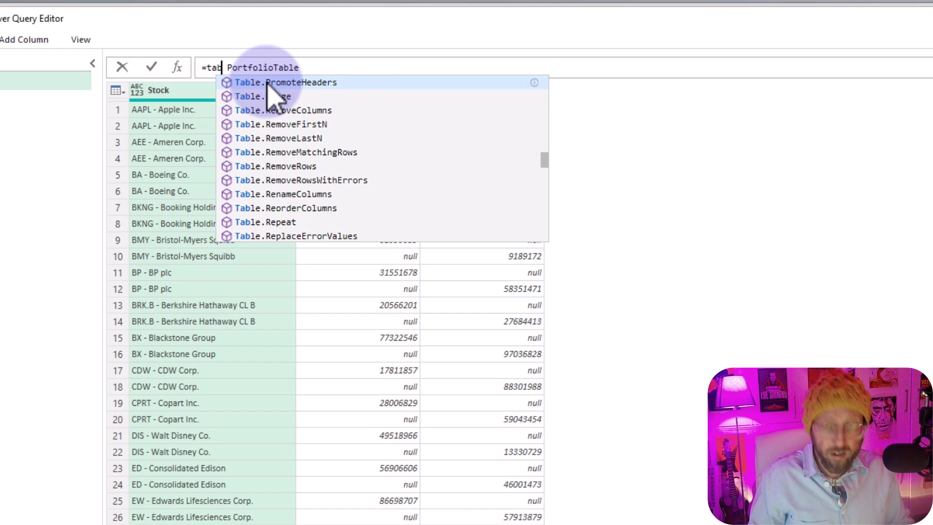
key("Tab")
type("(")
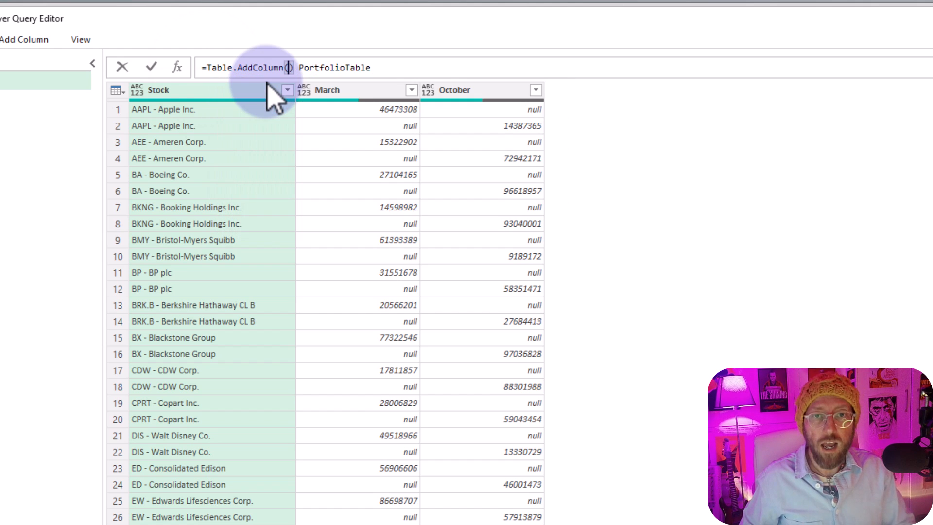
key("Delete")
key("End")
- Complete the Table.AddColumn formula with the column name "Year" and the generator each Year to fill it from the Year step
type(", \"Yaer")
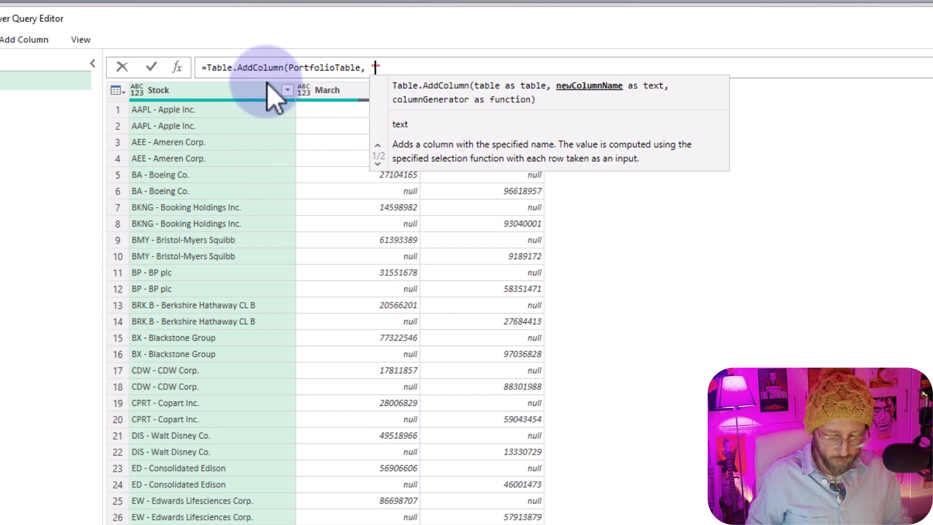
key("BackSpace")
key("BackSpace")
key("BackSpace")
key("BackSpace")
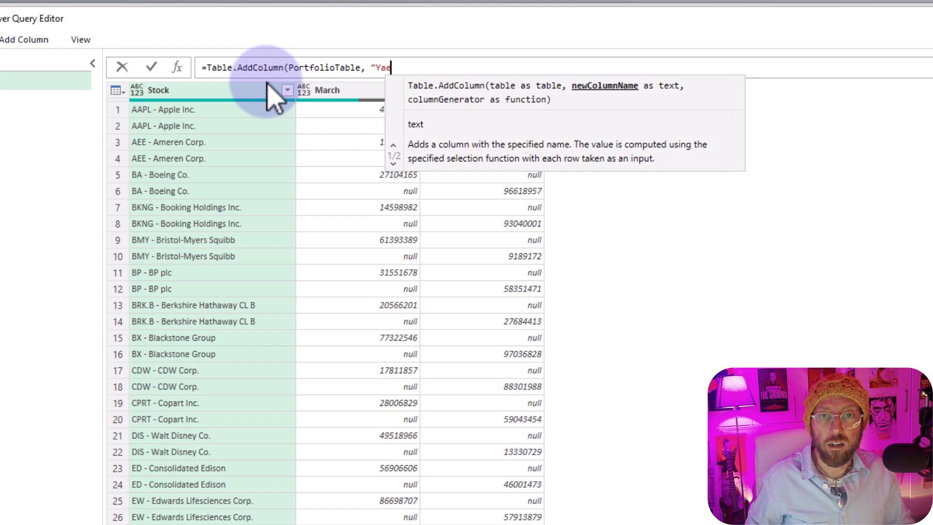
type("Year\", e")
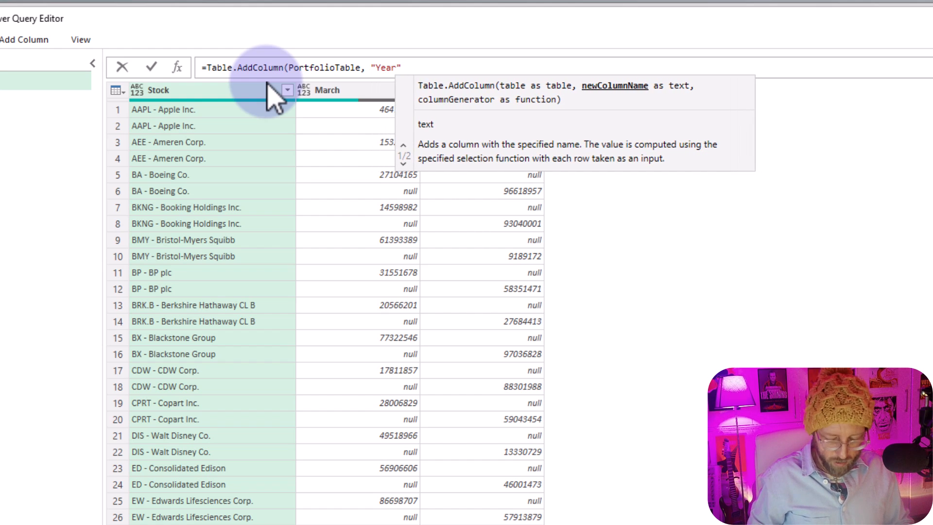
type("ach ")
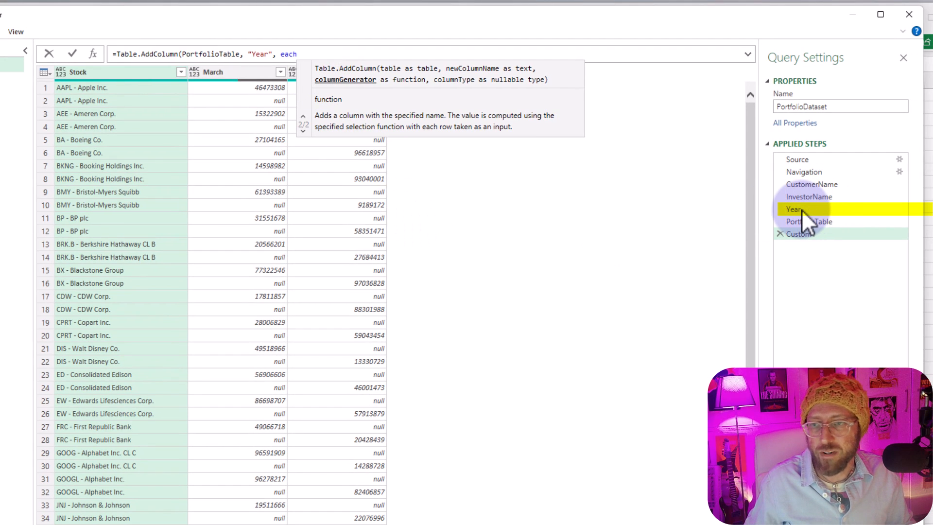
type("Year")
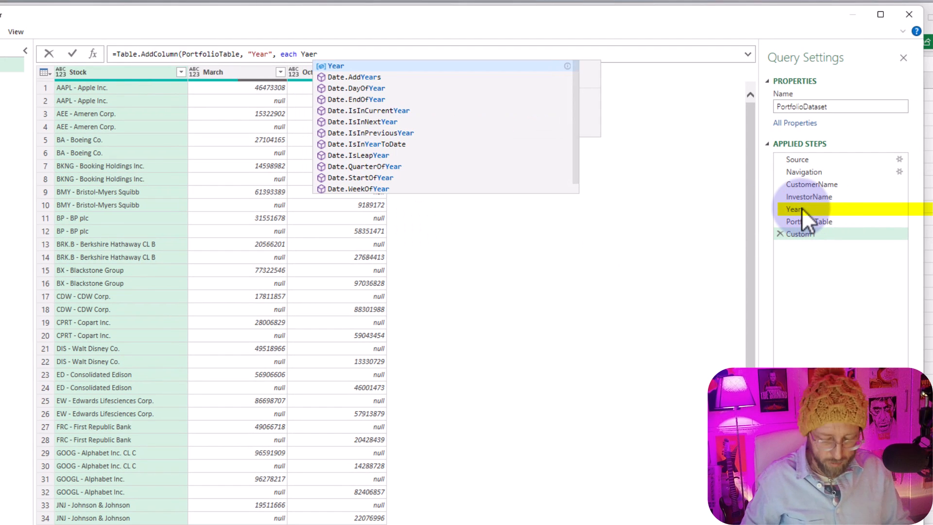
type(")")
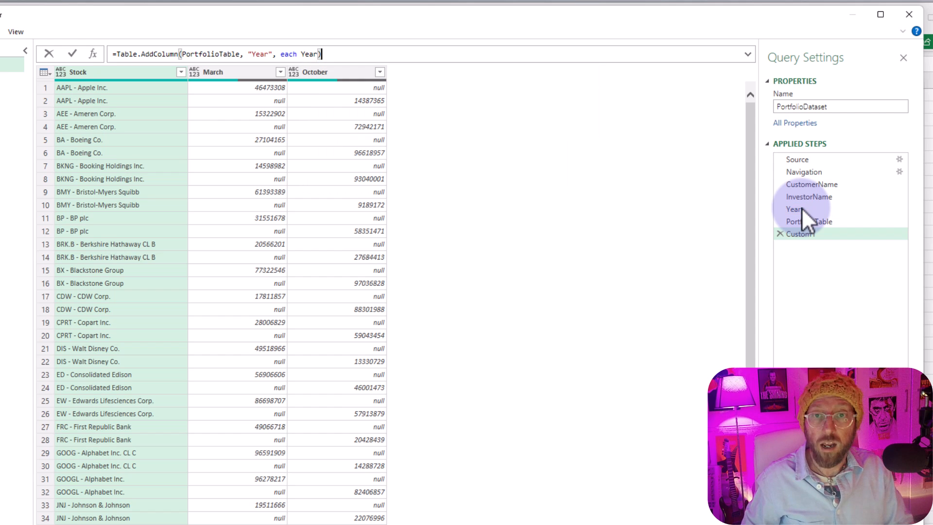
key("Return")
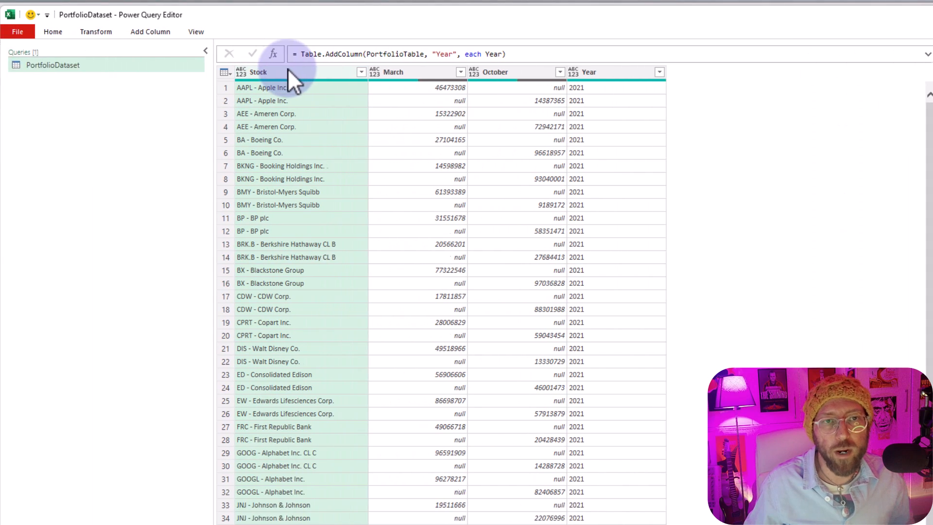
- Add a custom column named CustomerName with the formula = CustomerName
left_click(156, 32)
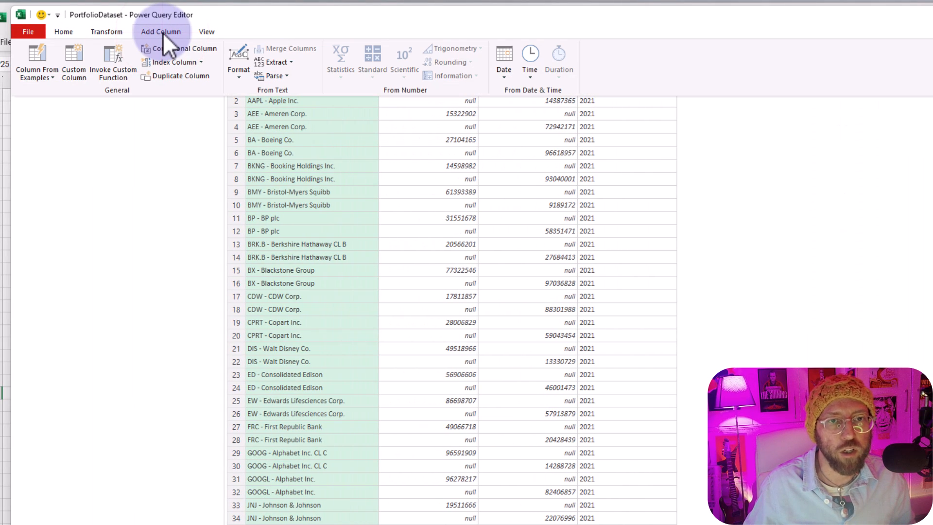
left_click(587, 218)
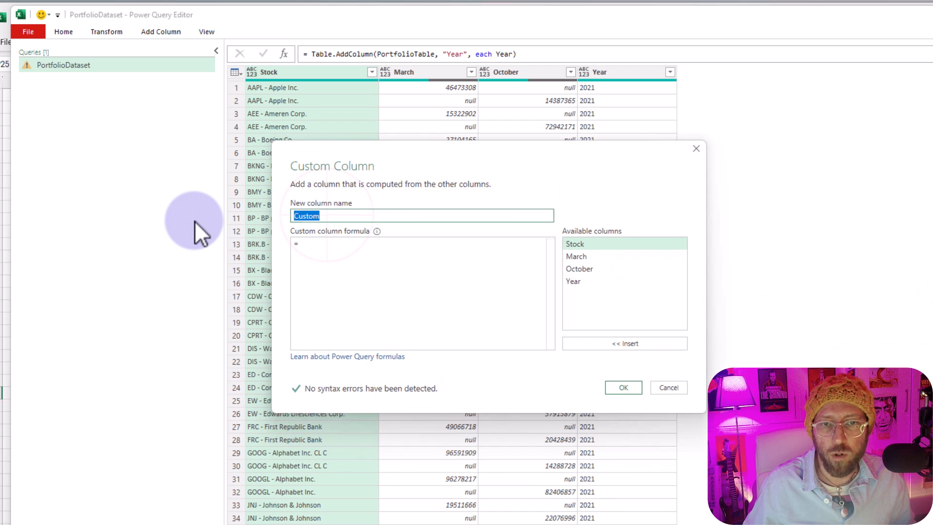
type("CustomerName")
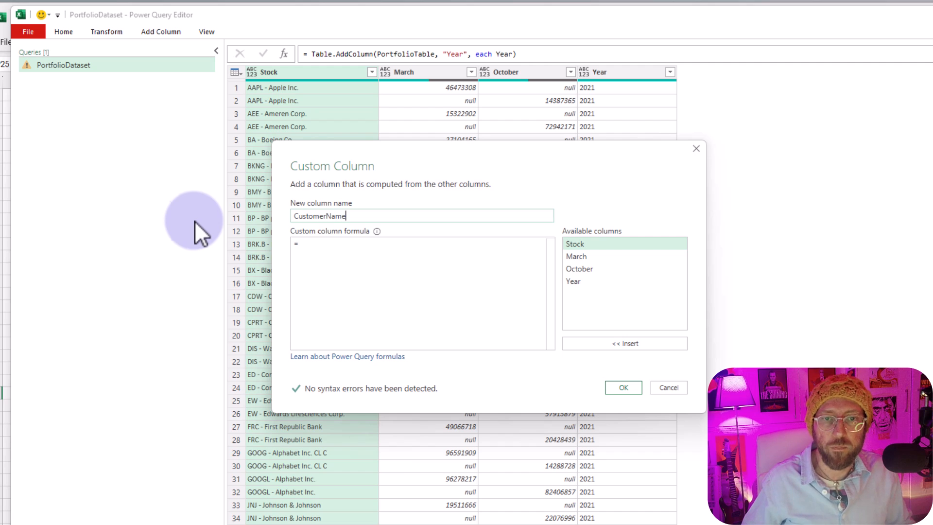
left_click(325, 245)
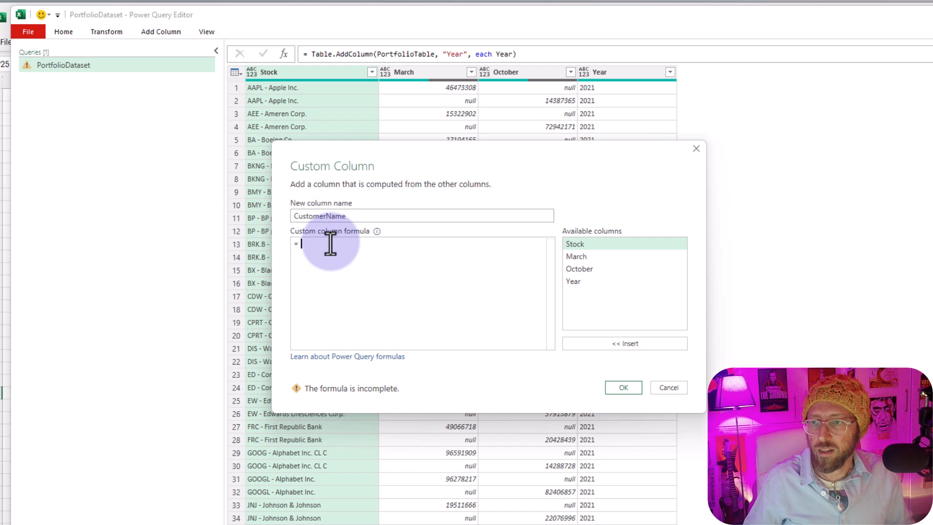
type("CustomerName")
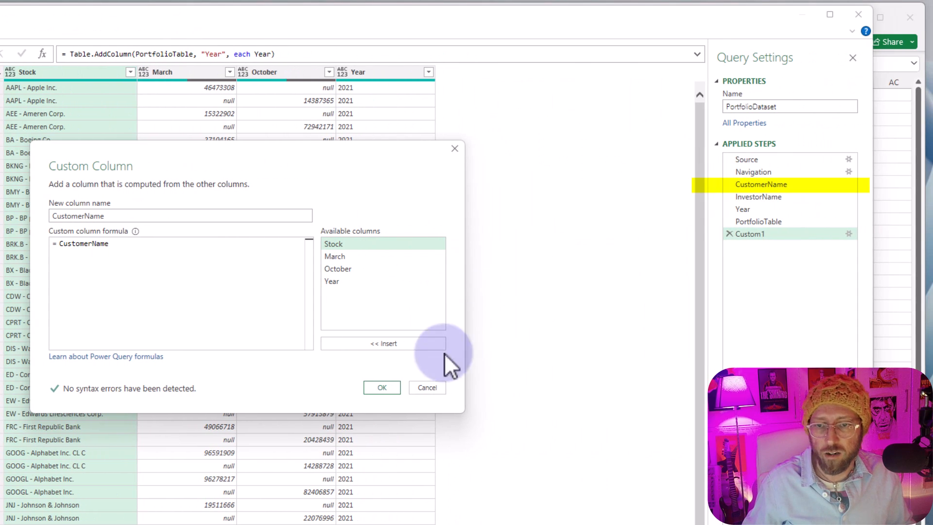
left_click(386, 393)
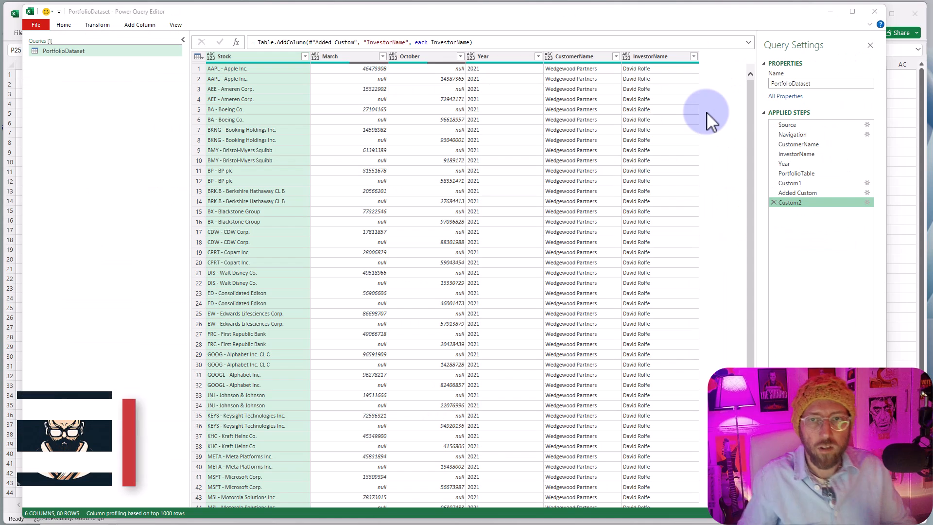
- Examine the March and October share columns beside the added Year column
left_click(334, 56)
left_click(421, 56, "shift")
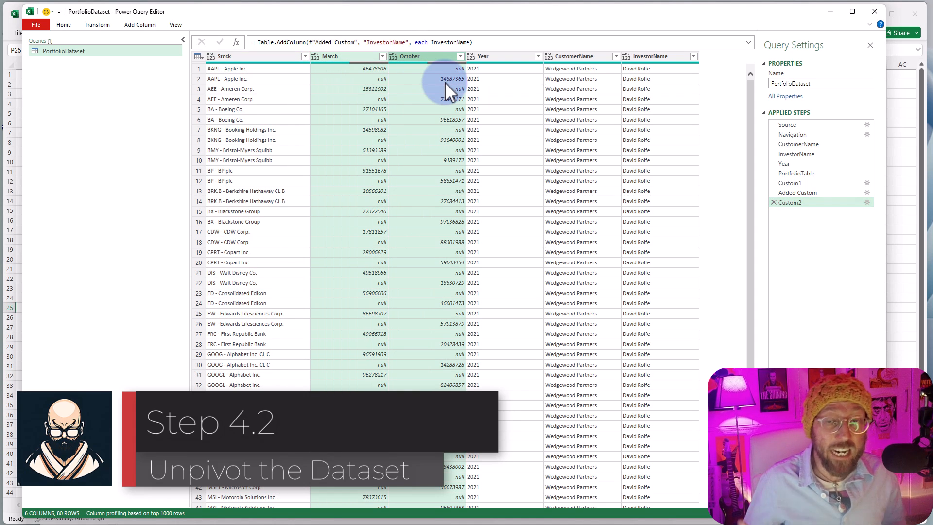
left_click(500, 94)
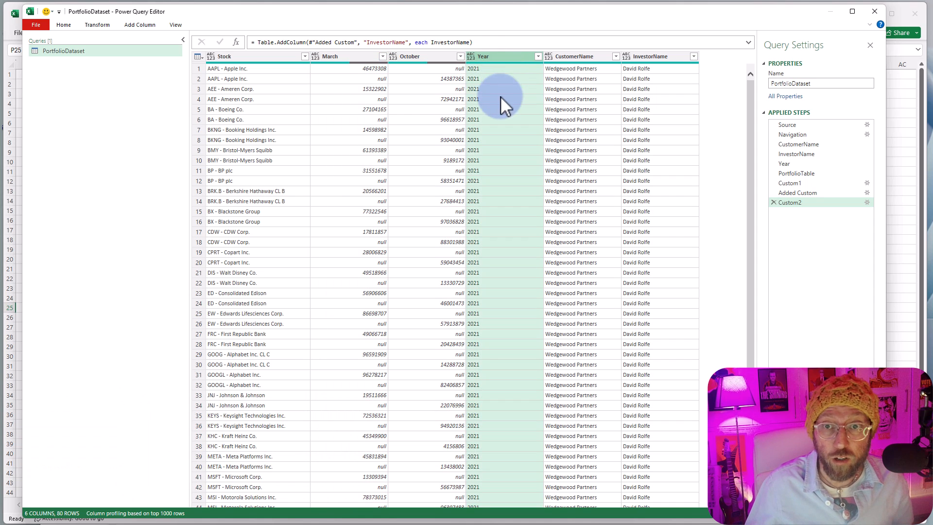
left_click(364, 56)
left_click(412, 59)
left_click(358, 59)
left_click(415, 59)
left_click(352, 58)
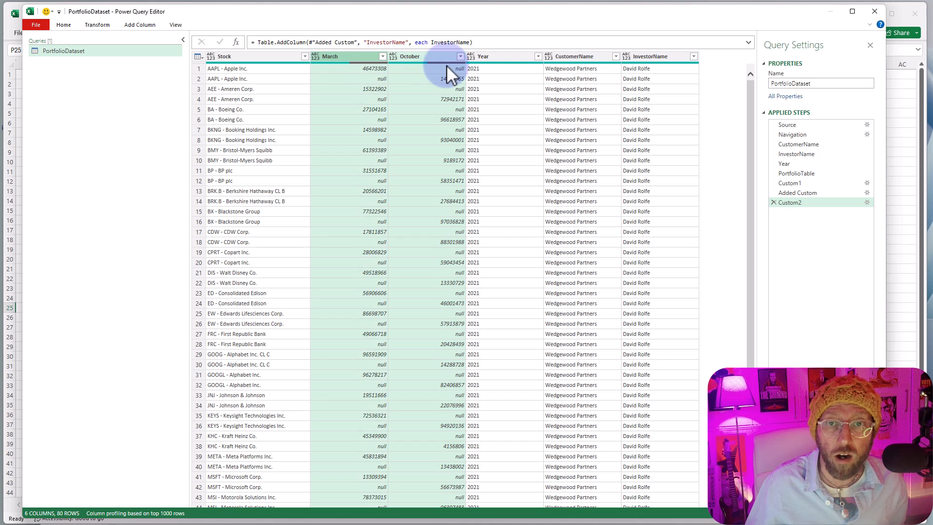
left_click(447, 68)
- Unpivot all columns other than Stock, Year, CustomerName and InvestorName
left_click(276, 59)
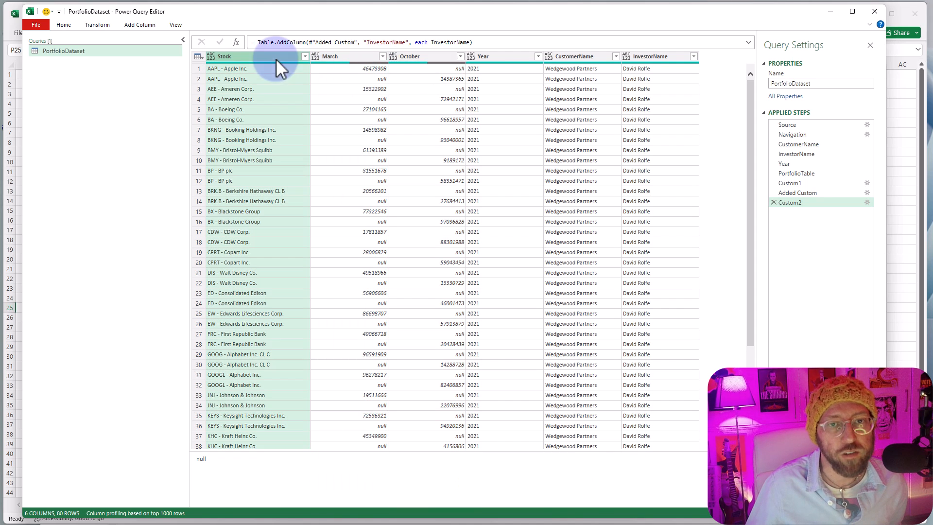
left_click(504, 59, "ctrl")
left_click(564, 57, "ctrl")
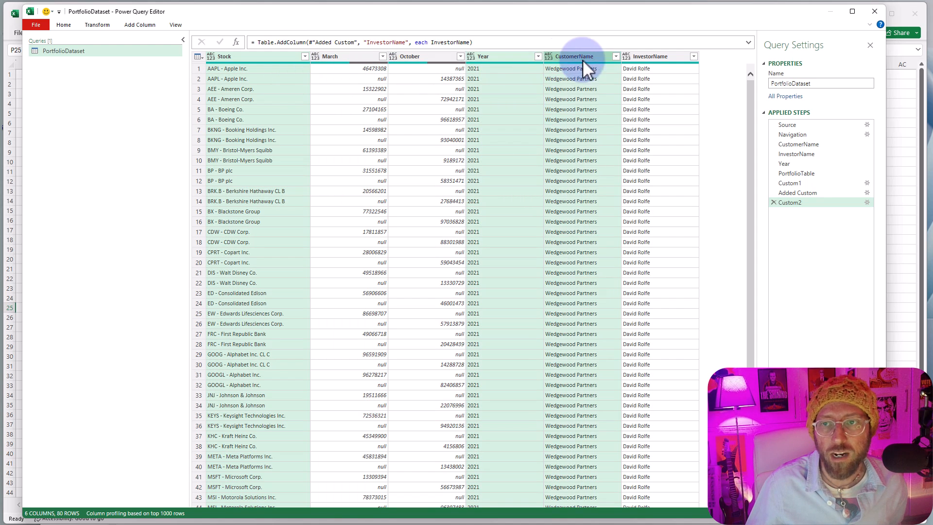
left_click(645, 60, "ctrl")
right_click(645, 60)
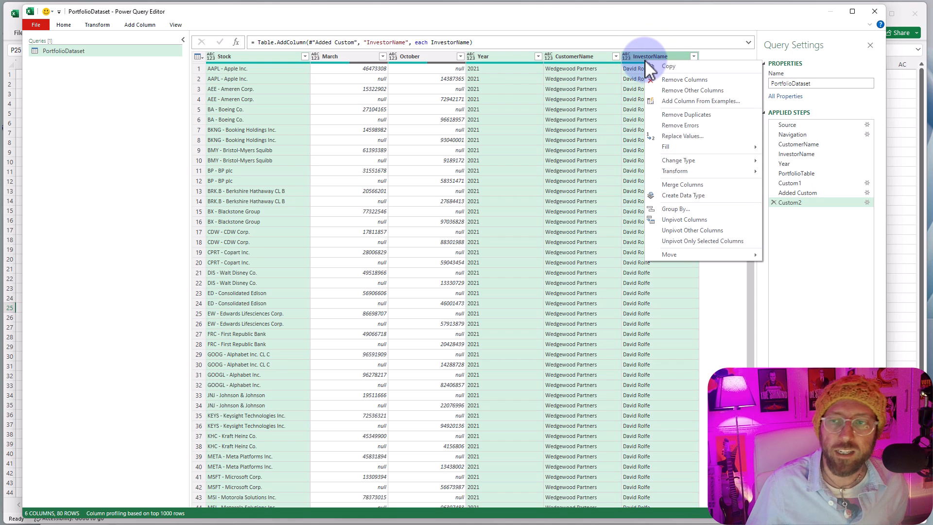
left_click(704, 229)
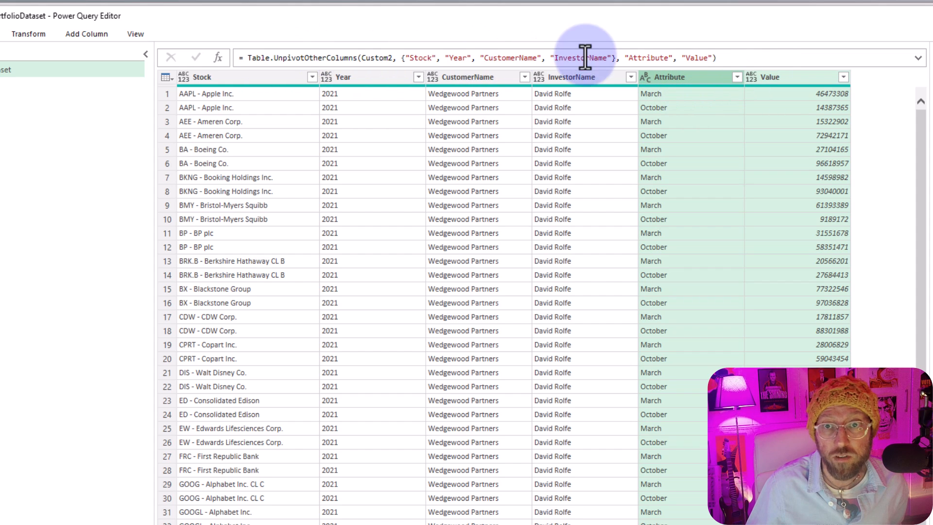
- Replace the names Attribute and Value with Month and NrShares in the unpivot formula
double_click(647, 57)
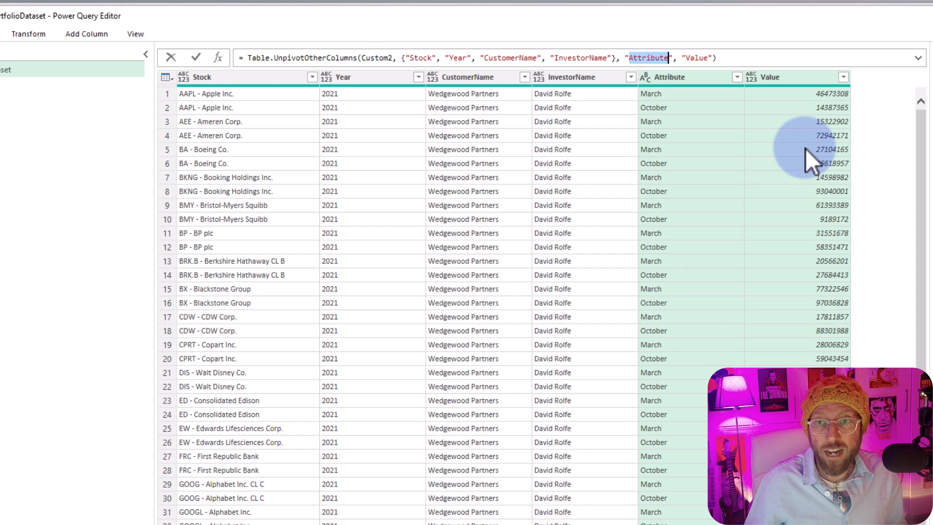
type("Month")
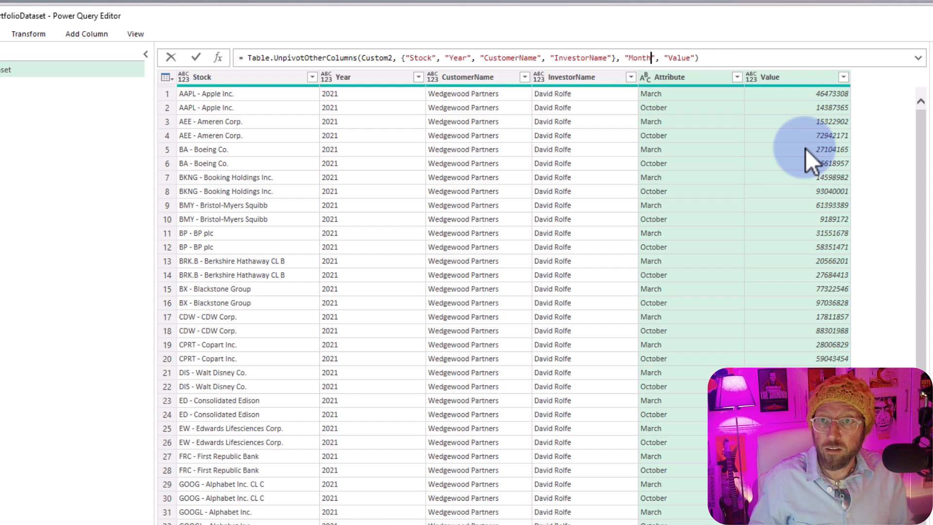
double_click(679, 58)
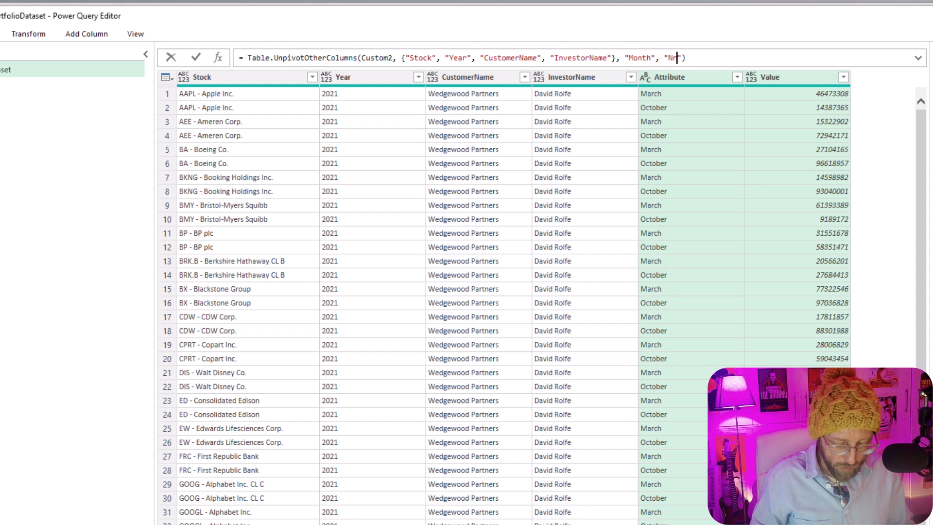
key("Return")
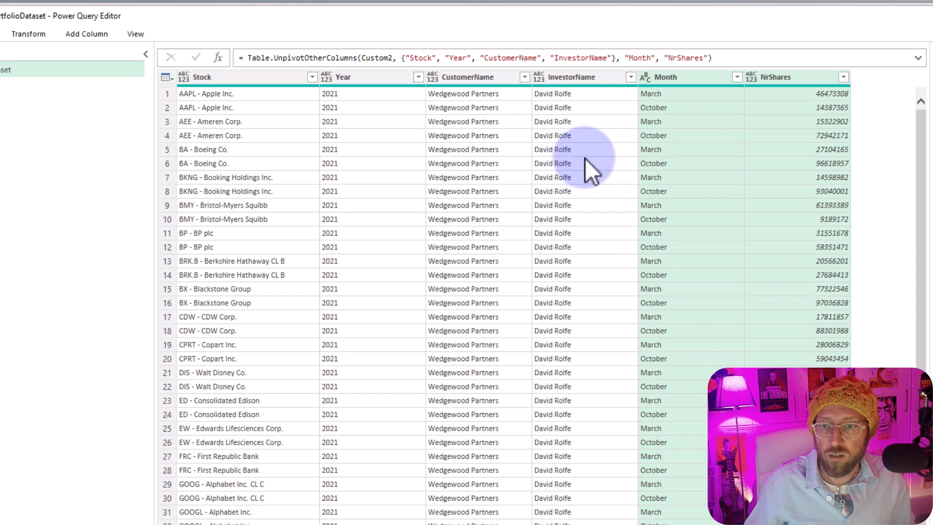
left_click(651, 150)
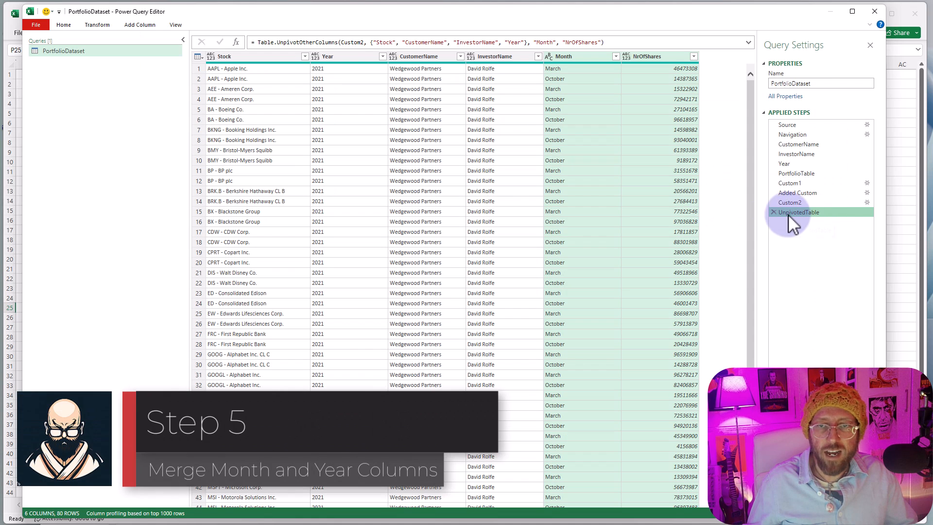
- Select the Month and Year columns and add a custom step that refers to UnpivotedTable
left_click(565, 57)
left_click(343, 57, "ctrl")
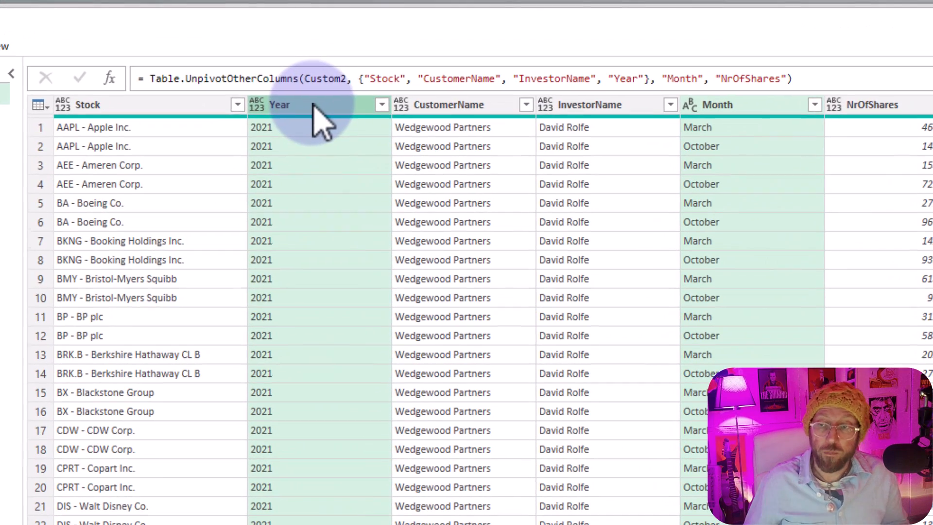
left_click(109, 79)
left_click_drag(148, 80, 236, 80)
left_click(144, 80)
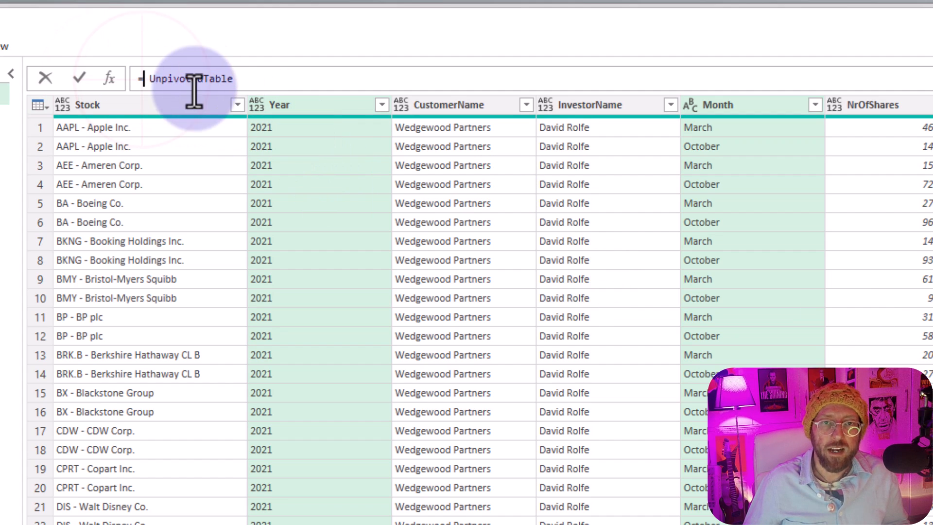
- Wrap UnpivotedTable in a Table.CombineColumns function with Month and Year as the source columns
type("tablecom")
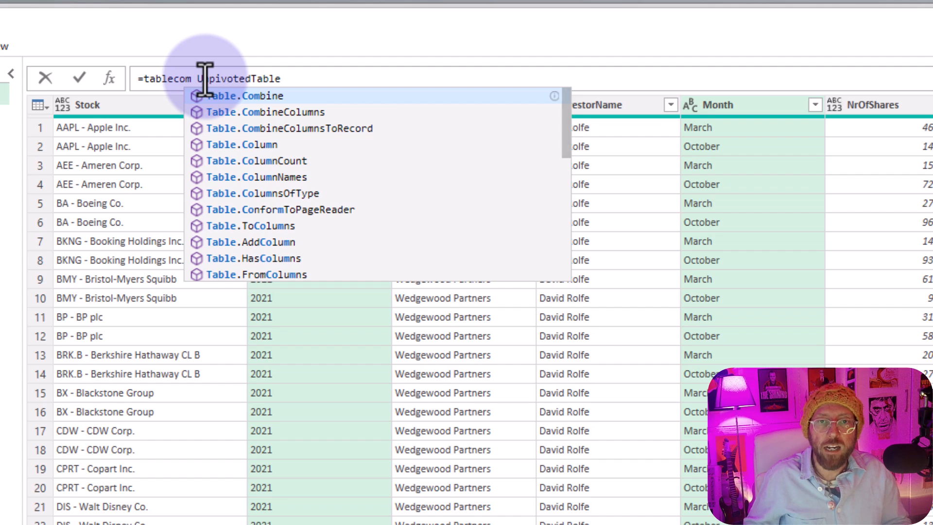
key("Down")
key("Tab")
type("(")
key("Delete")
key("Delete")
key("End")
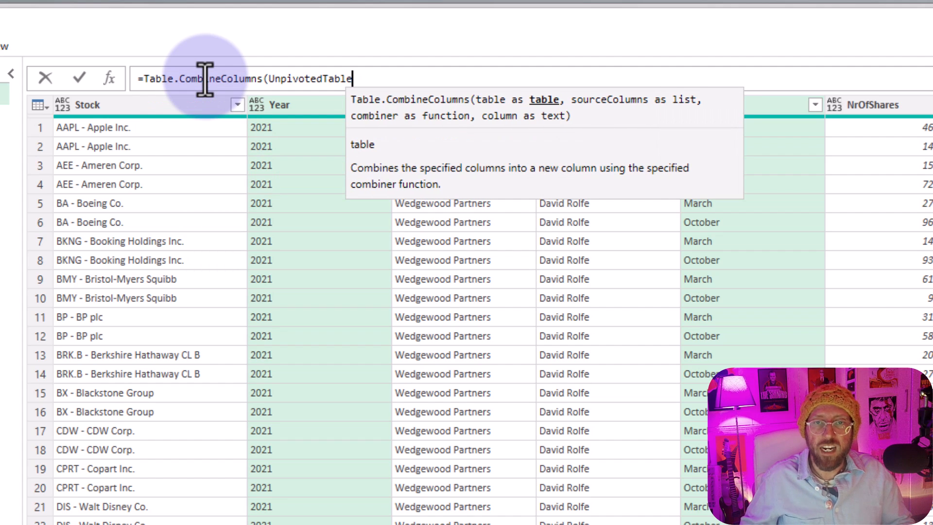
type(", {")
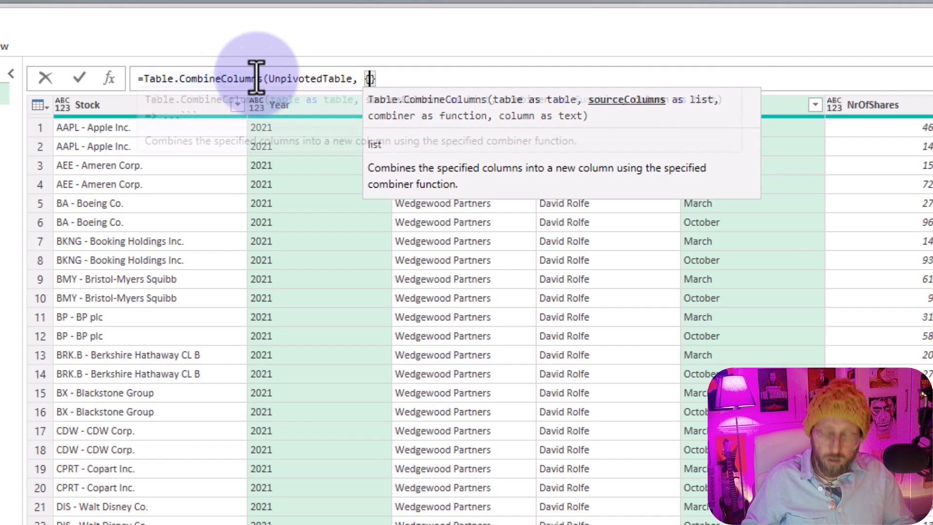
type("\"Month")
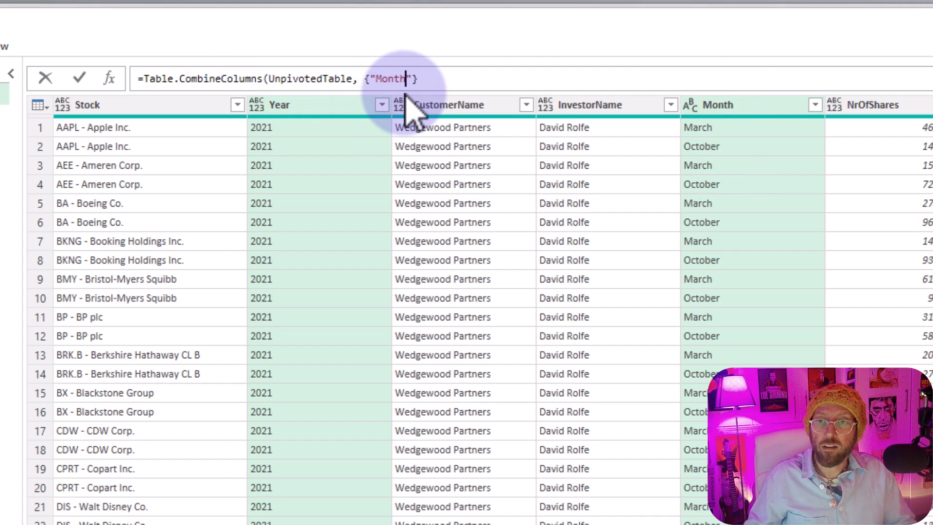
type("\", \"")
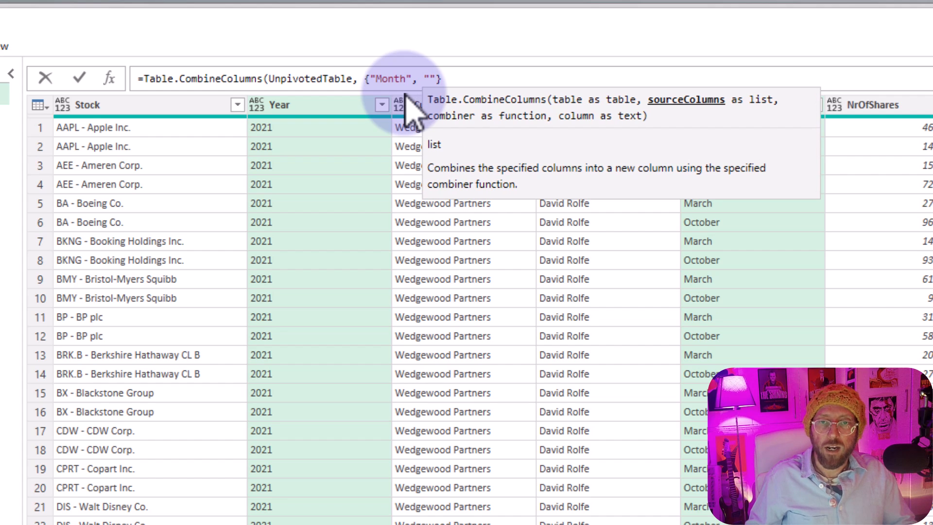
type("Year\"},")
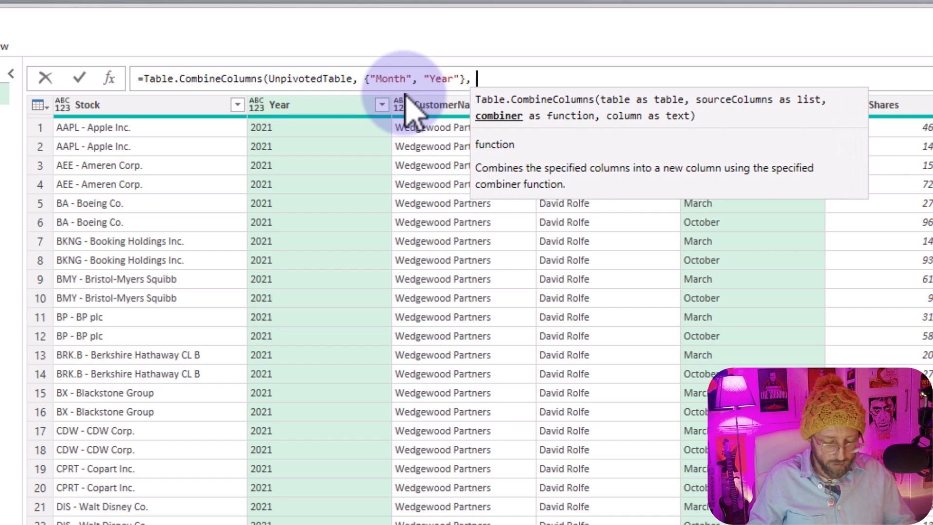
type(" Combiner.CombineTextByDelimiter")
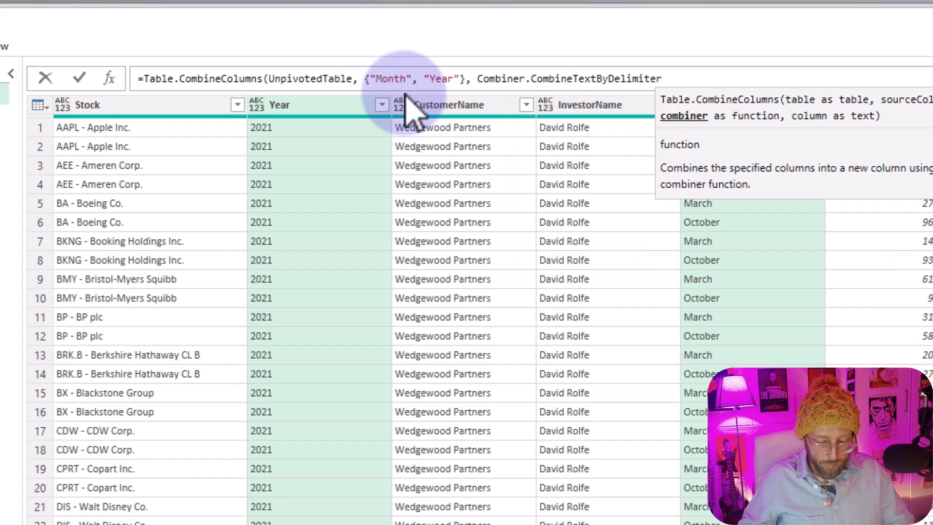
type("(\" \"")
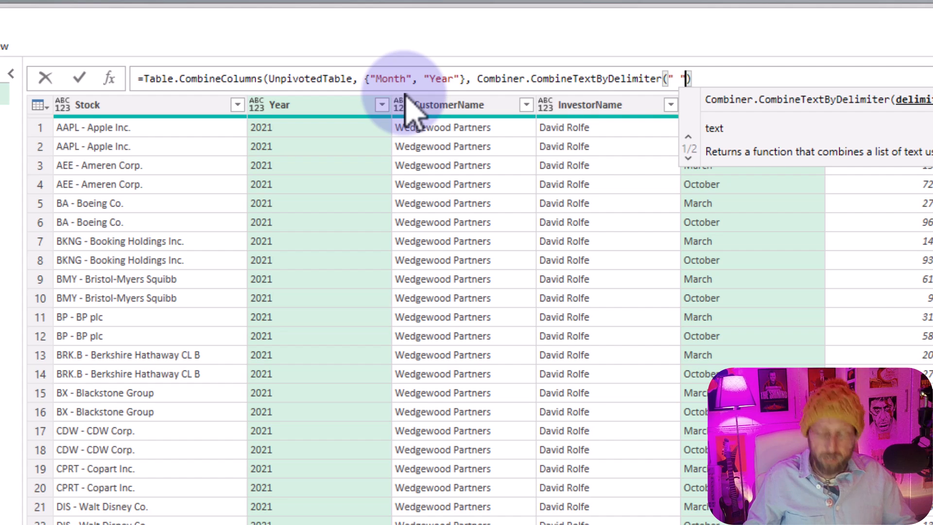
type(", ")
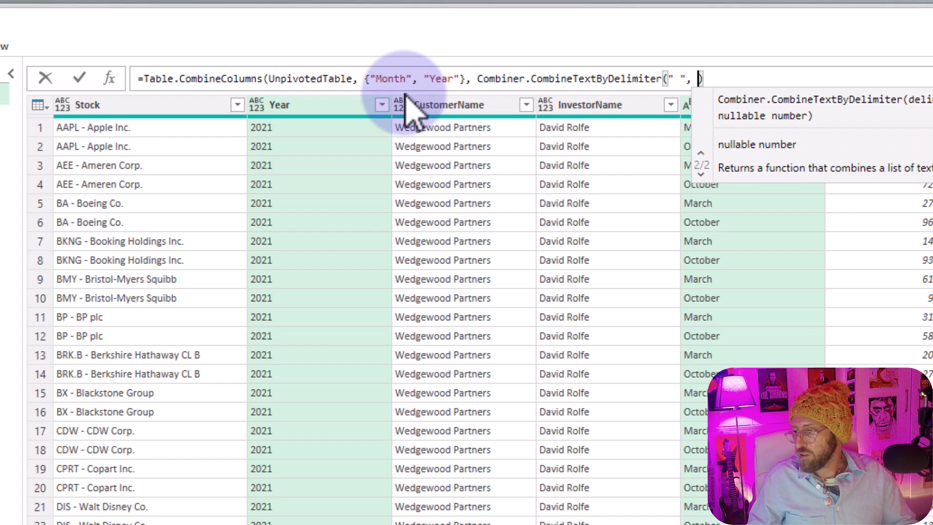
type("QuoteStyle.None")
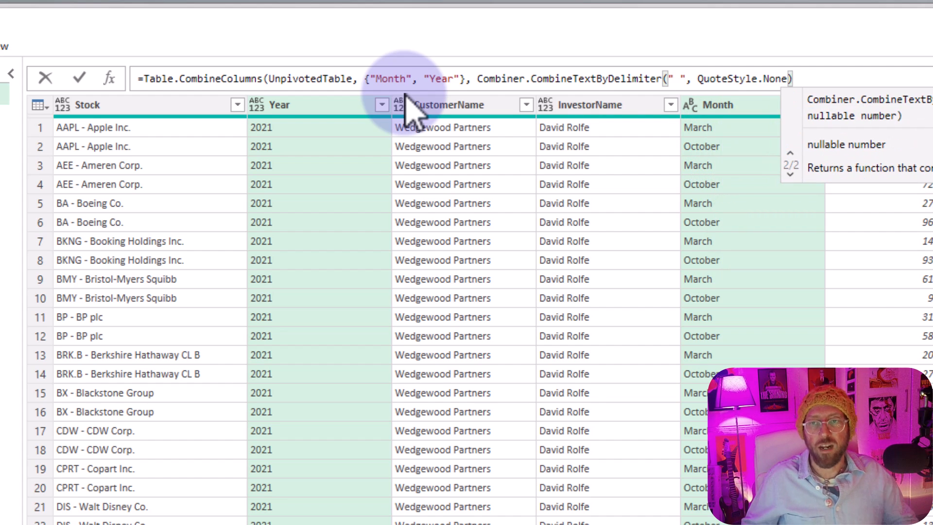
type("), \"")
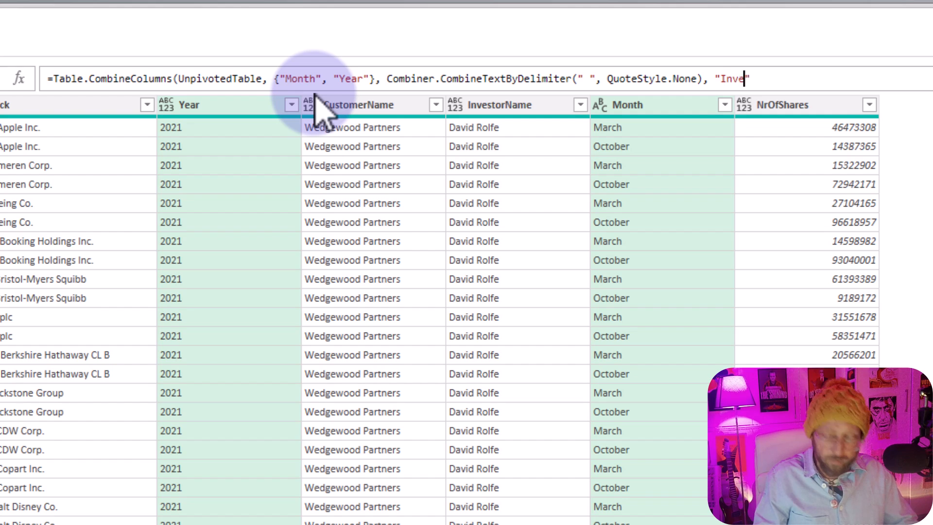
type("InvestmentDate\")")
- Complete the combine formula with Combiner.CombineTextByDelimiter using a space and QuoteStyle.None, naming the merged column InvestmentDate
key("Return")
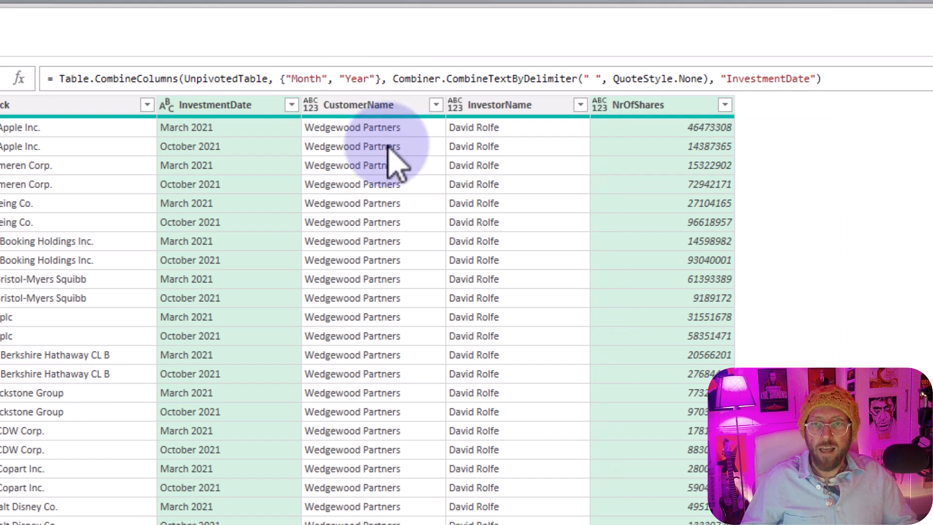
- Change the data type of the InvestmentDate column to Date
left_click(252, 111)
left_click(264, 185)
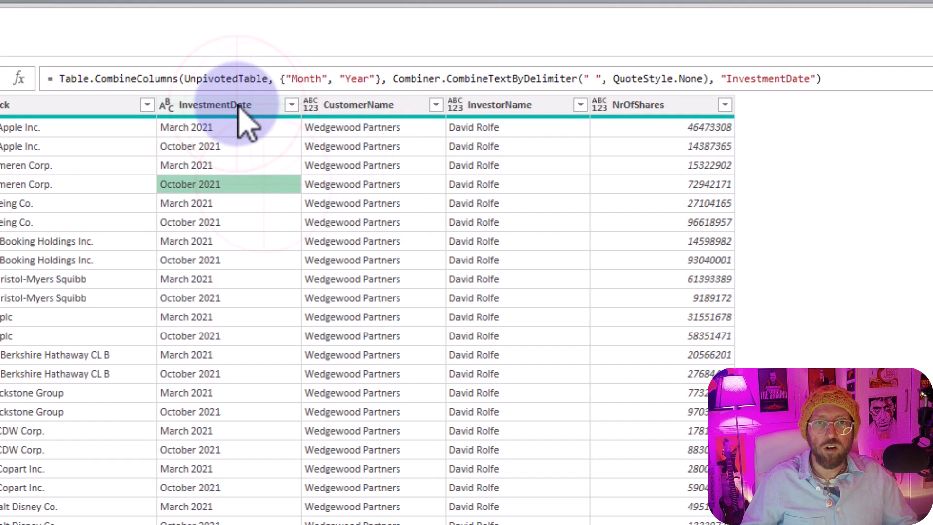
left_click(239, 108)
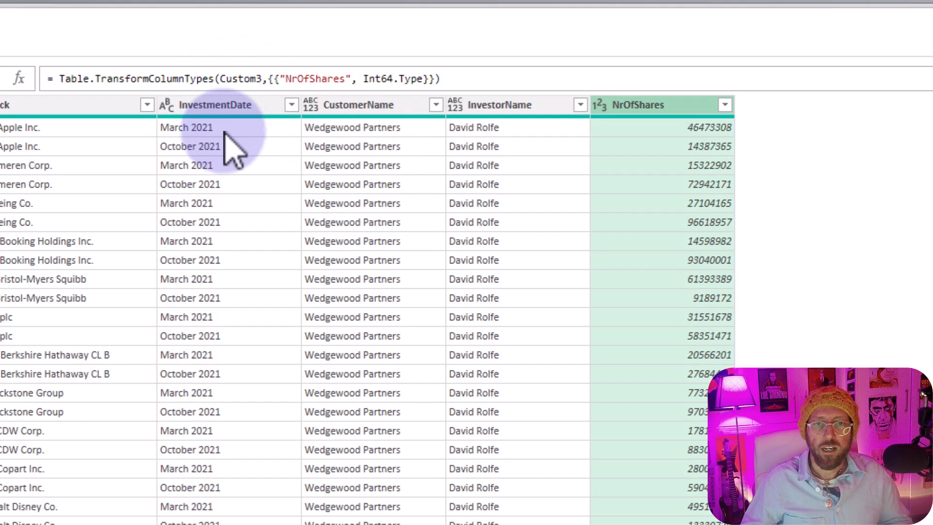
left_click(226, 105)
left_click(123, 44)
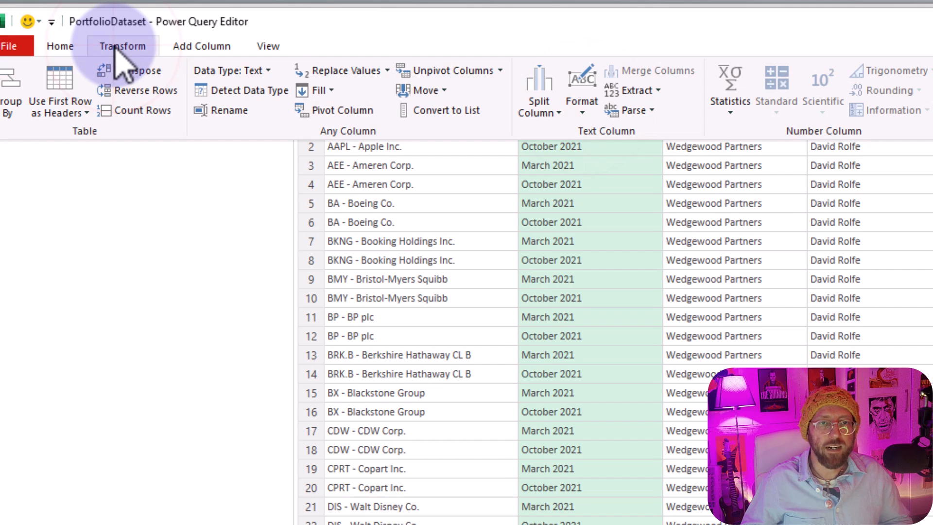
left_click(266, 70)
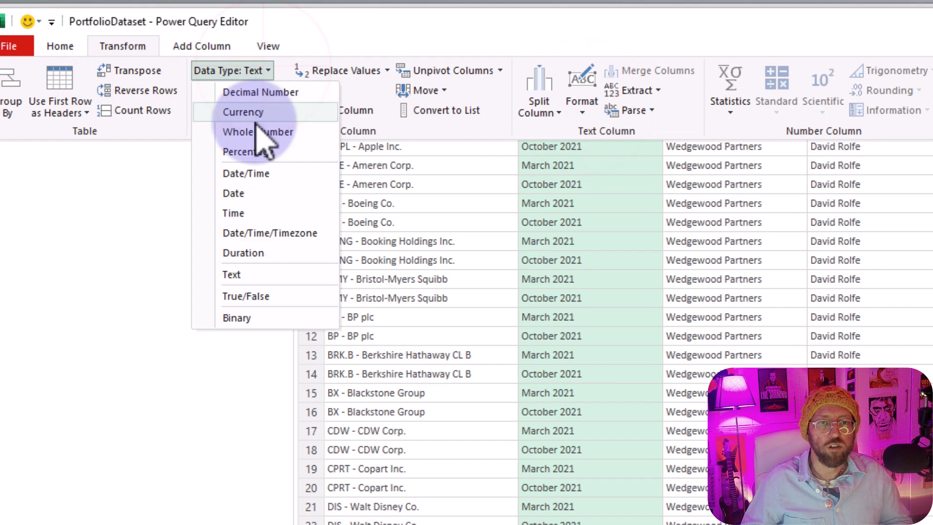
left_click(251, 197)
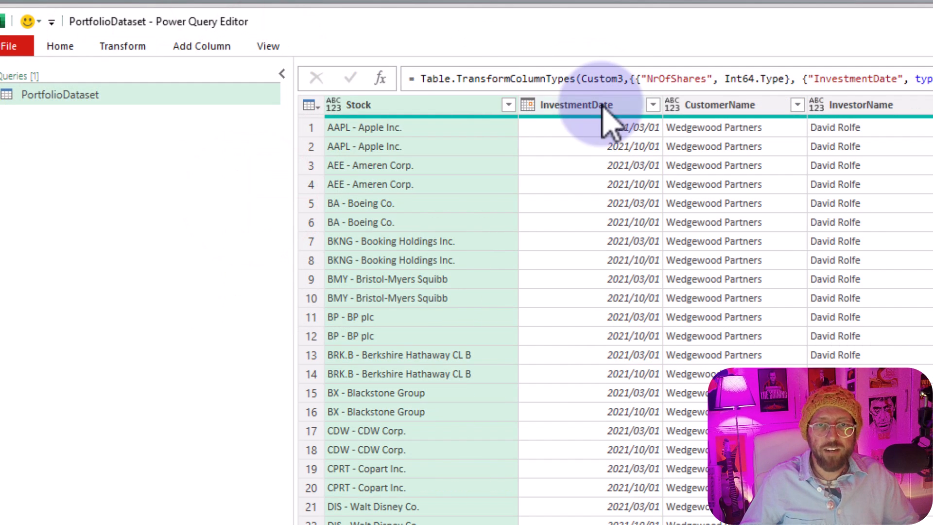
- Add a custom step that wraps #"Changed Type" in Table.TransformColumns with a list for the transform operations
left_click(602, 106)
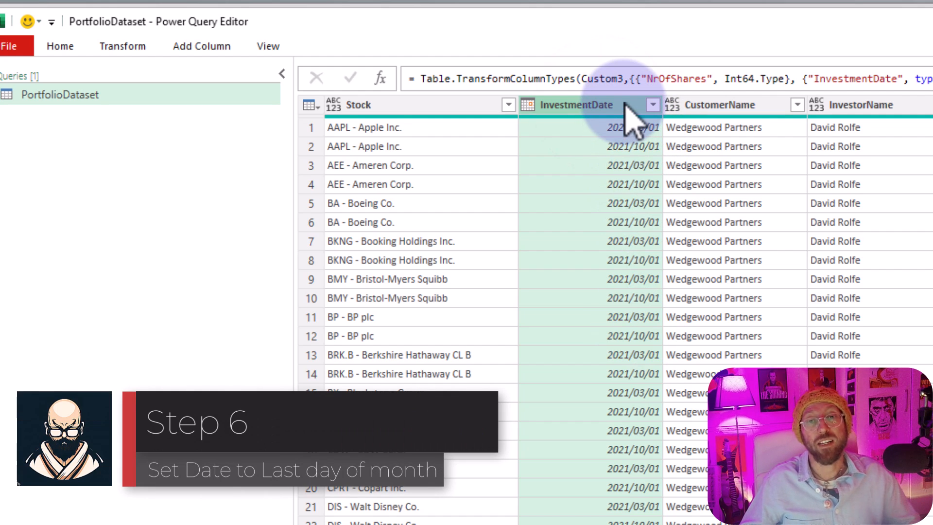
left_click(380, 80)
left_click(412, 79)
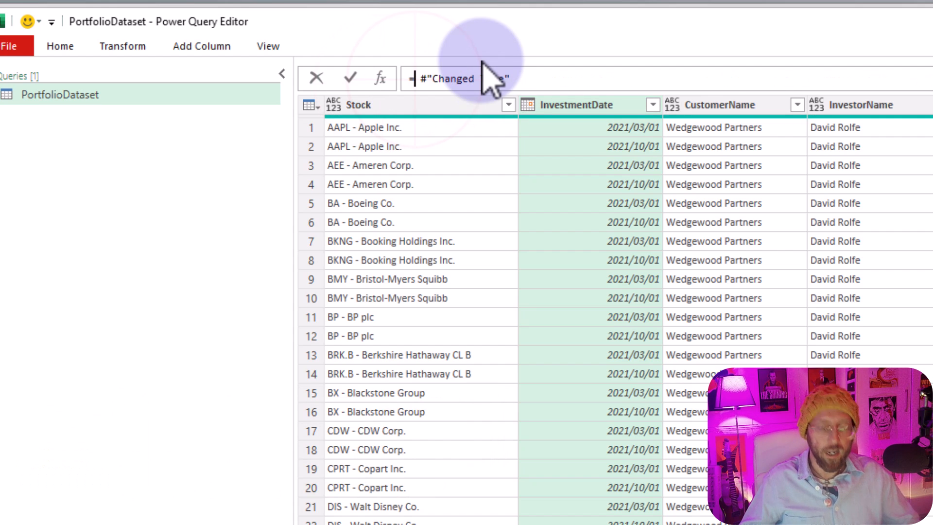
type("Table.TransformColumns")
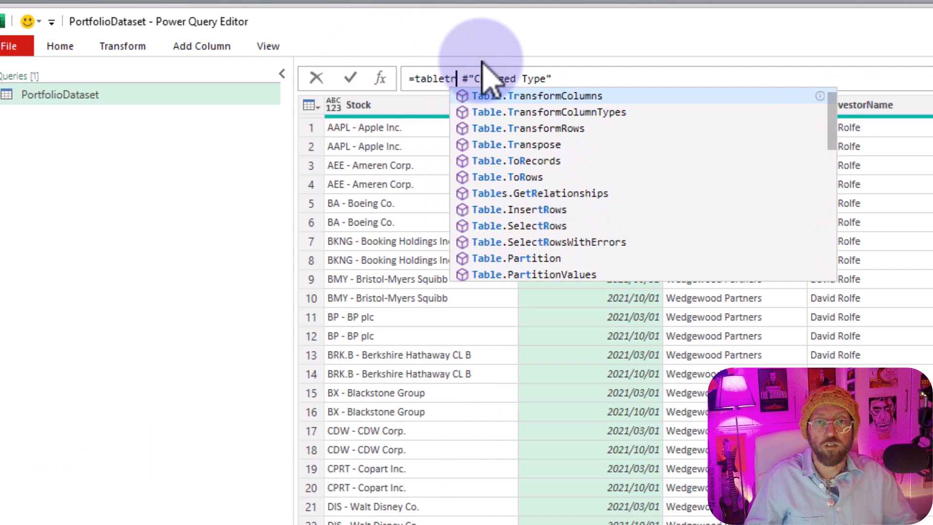
type("(")
key("Delete")
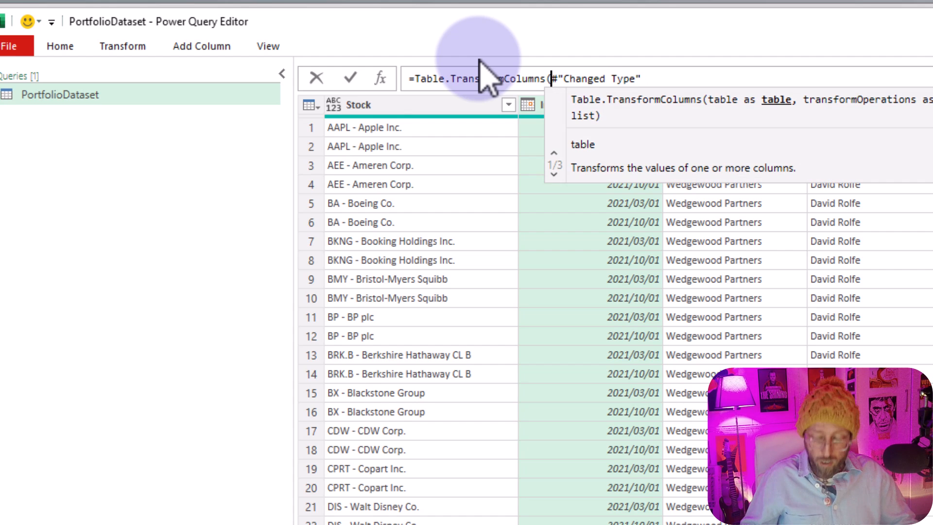
key("End")
type(", ")
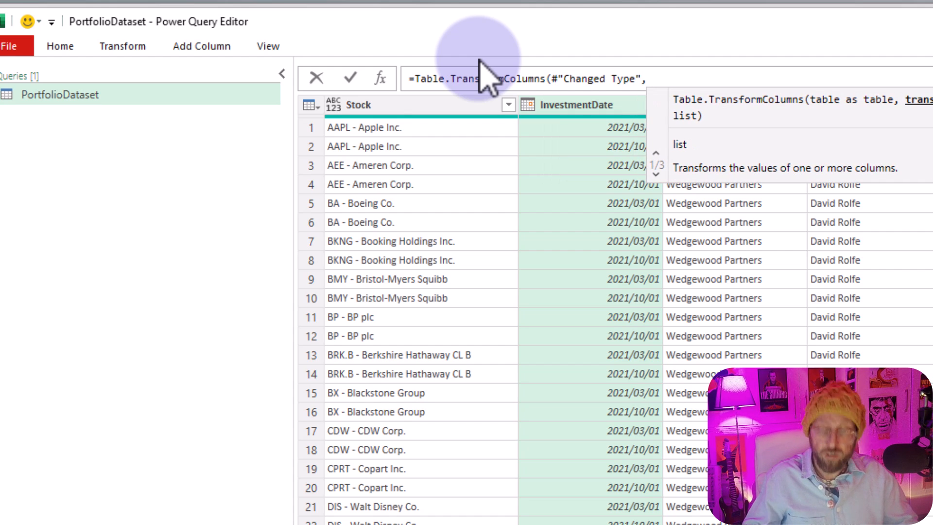
type("{")
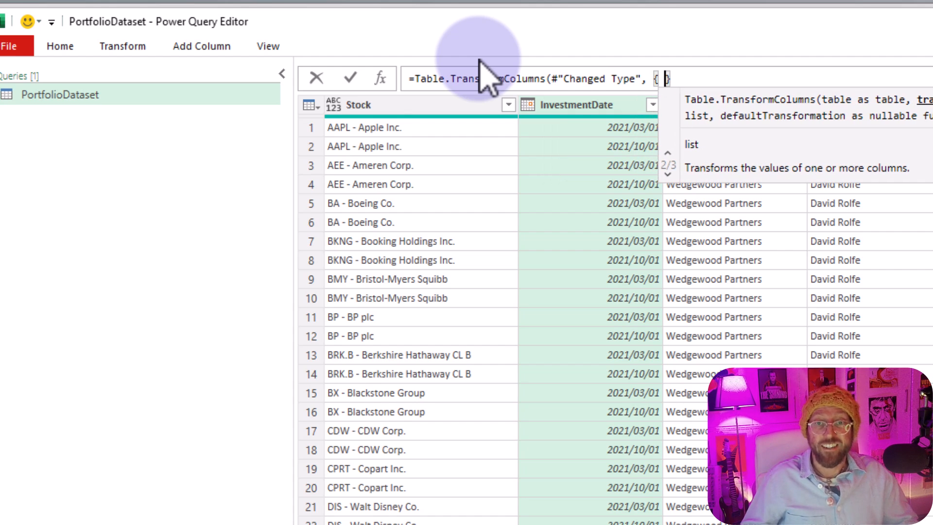
left_click(659, 78)
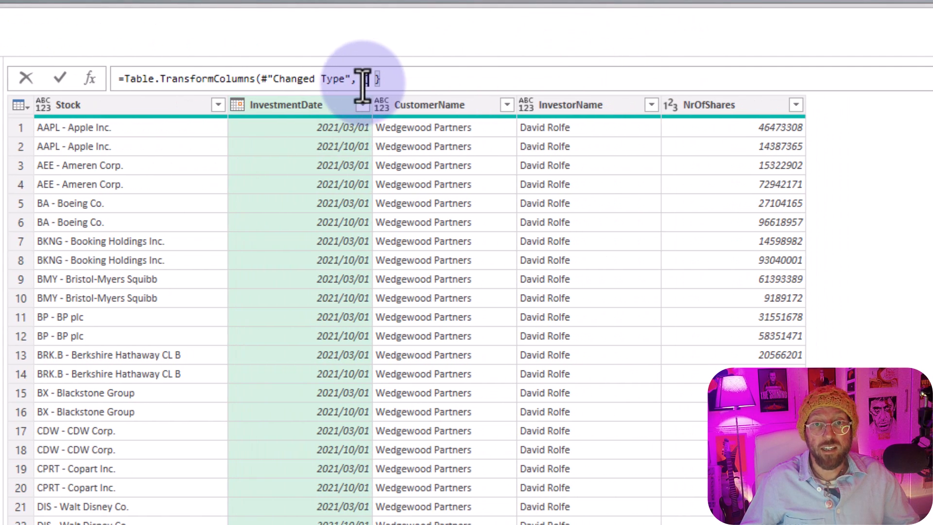
left_click(371, 79)
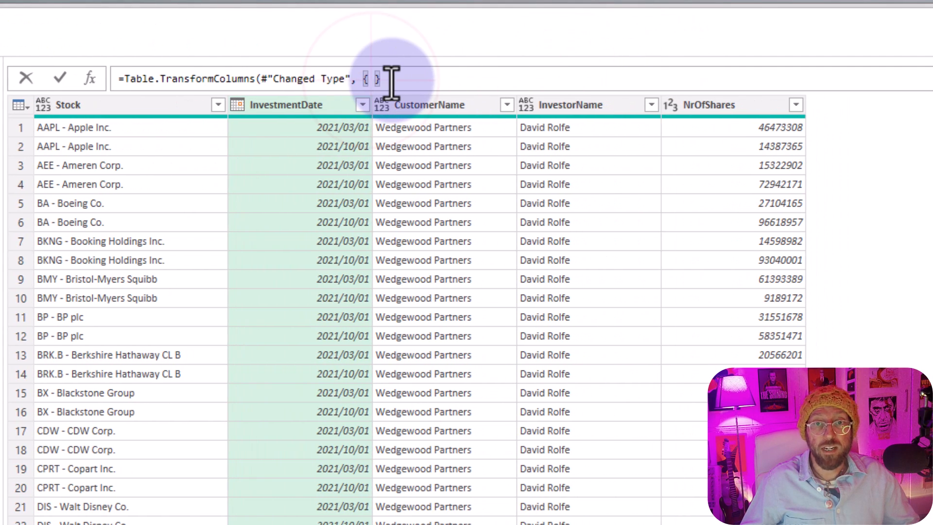
- Convert InvestmentDate to the last day of each month with "each Date.EndOfMonth(_)" and type date in the transform list
type("\"InvestmenrDate\"")
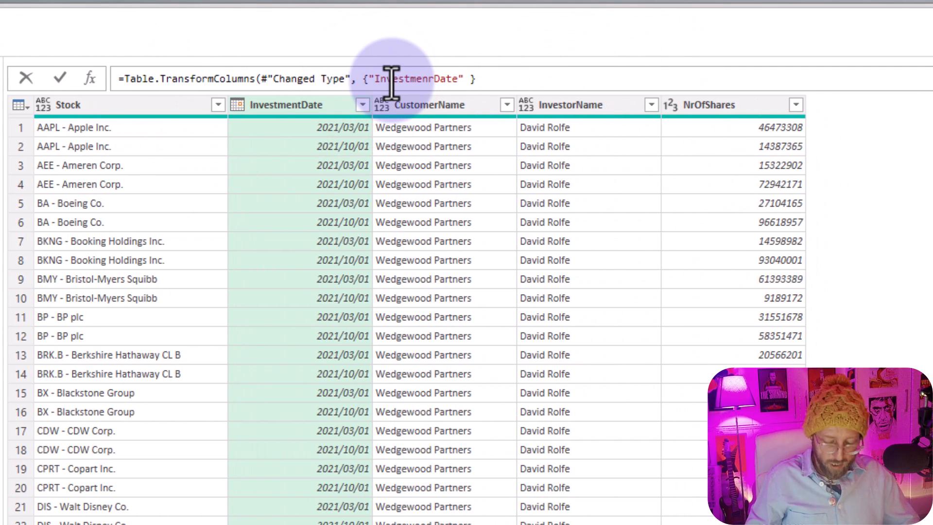
type(", each ")
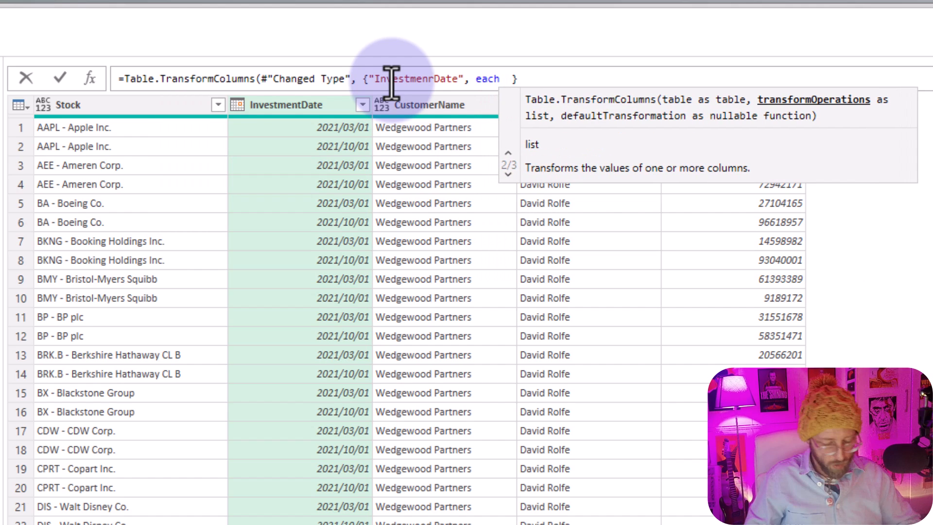
type("dateend")
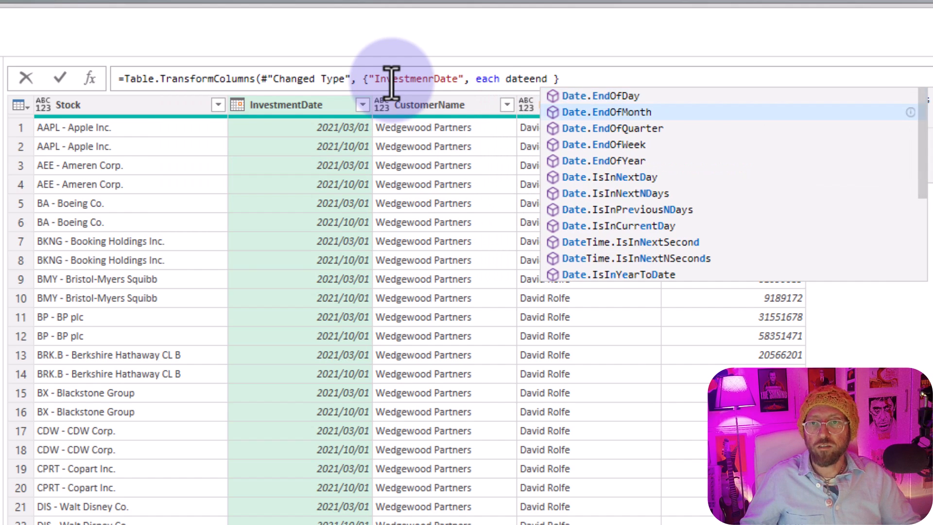
key("Tab")
type("(")
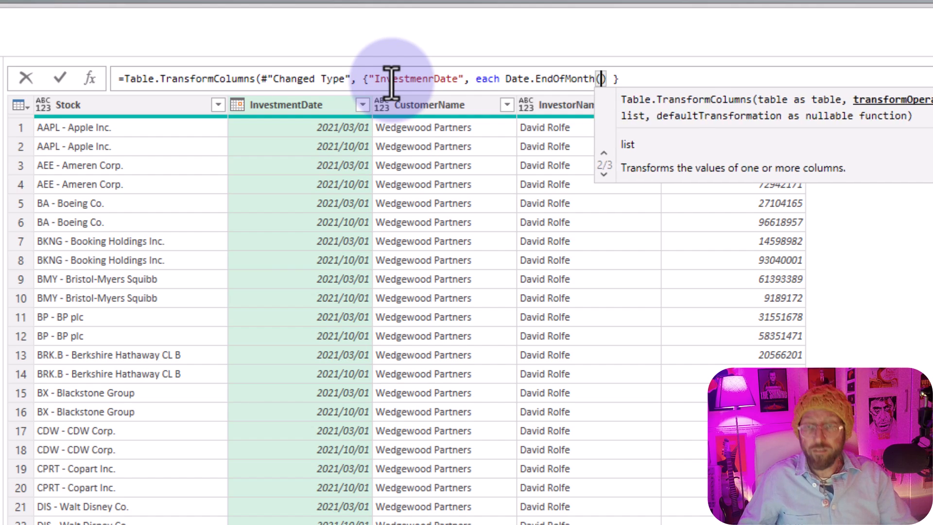
type("_)")
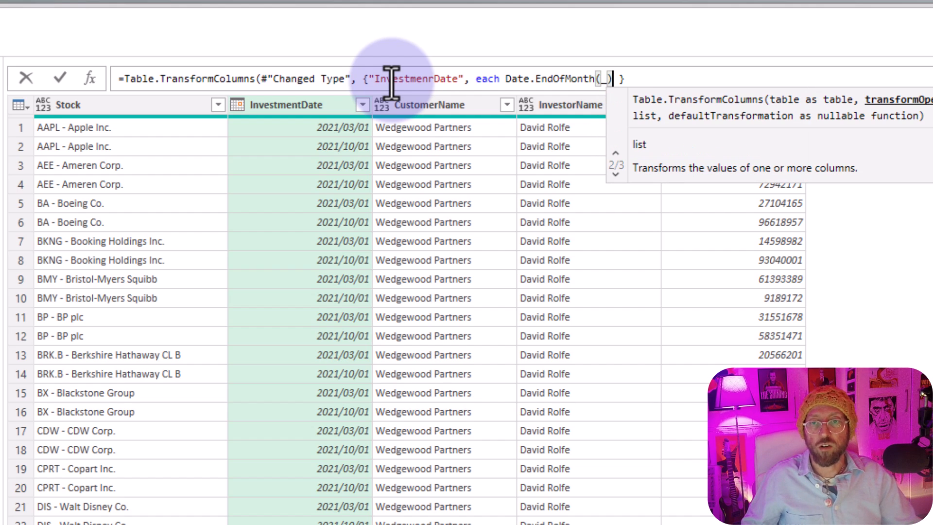
type(", ")
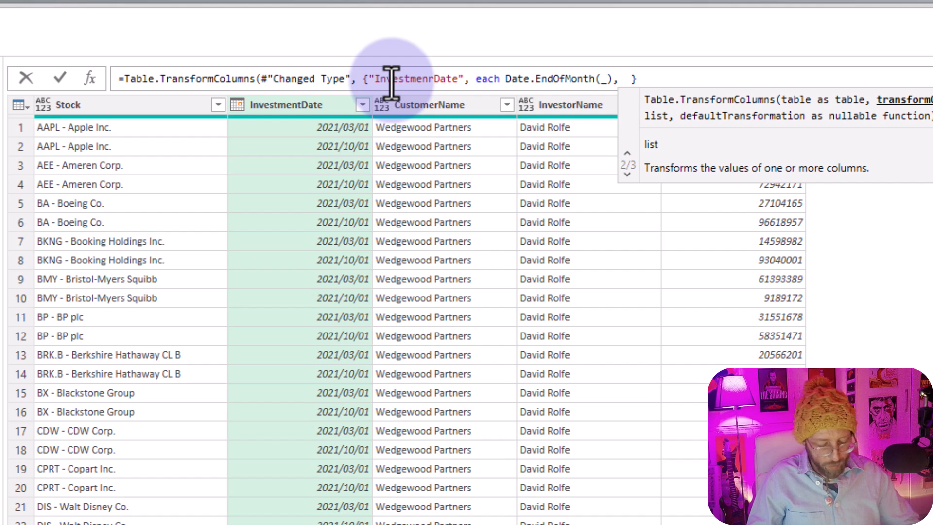
type("type date")
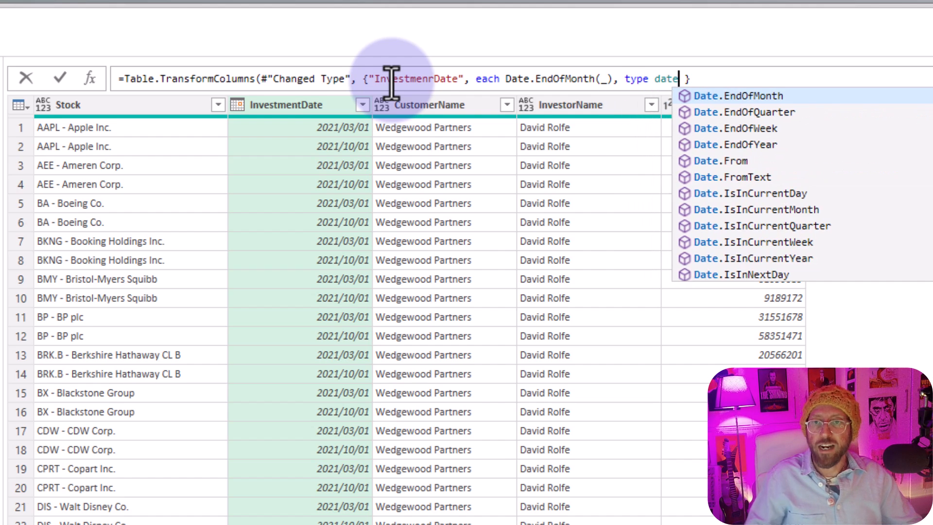
key("Escape")
key("Return")
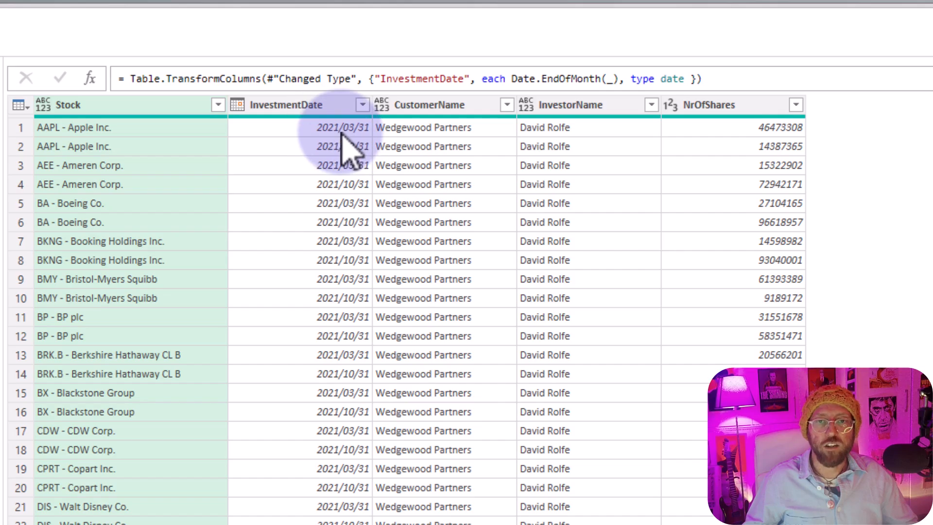
left_click(335, 262)
scroll(301, 369, "down", 4)
scroll(300, 334, "up", 4)
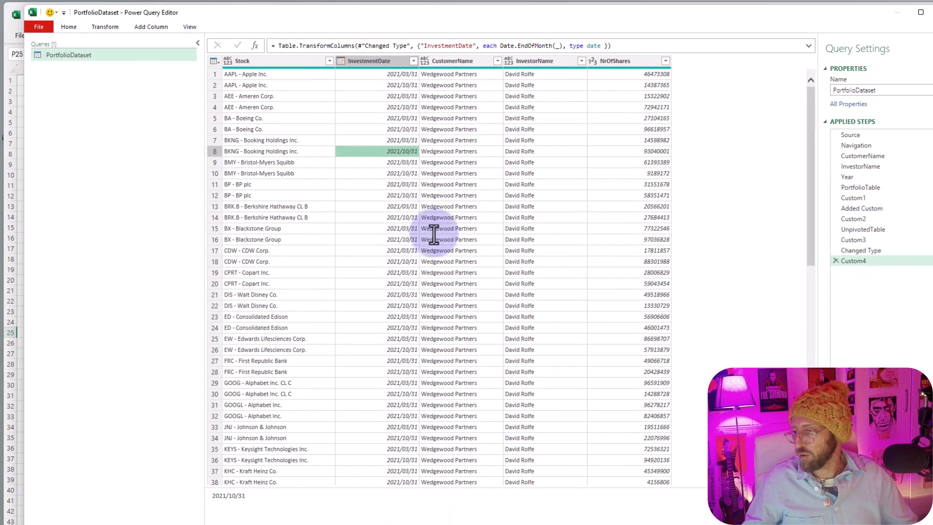
scroll(593, 179, "down", 5)
scroll(593, 179, "up", 5)
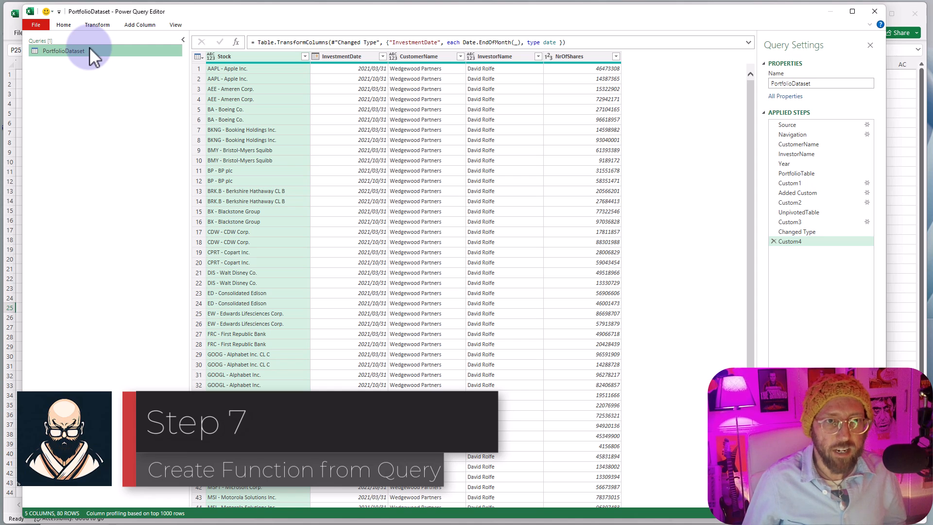
- Duplicate the PortfolioDataset query and rename the copy PortfolioFunction
right_click(97, 55)
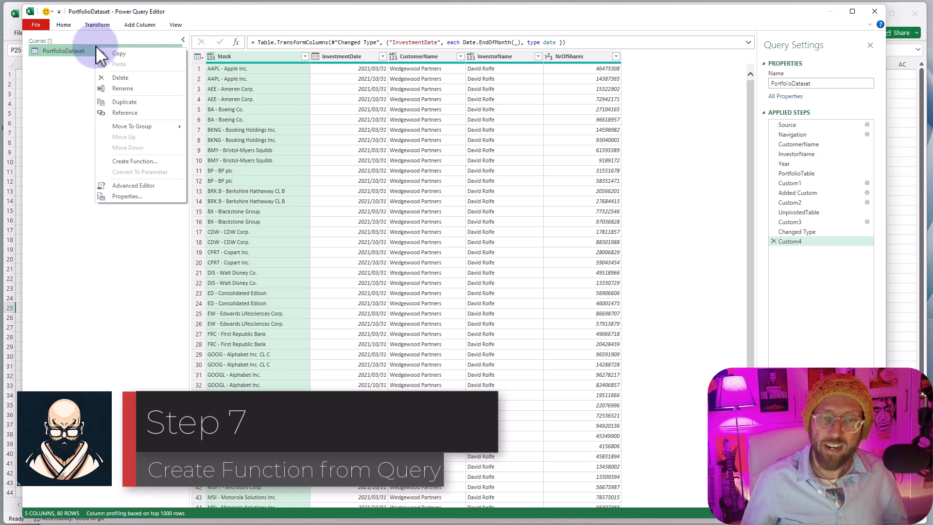
left_click(125, 101)
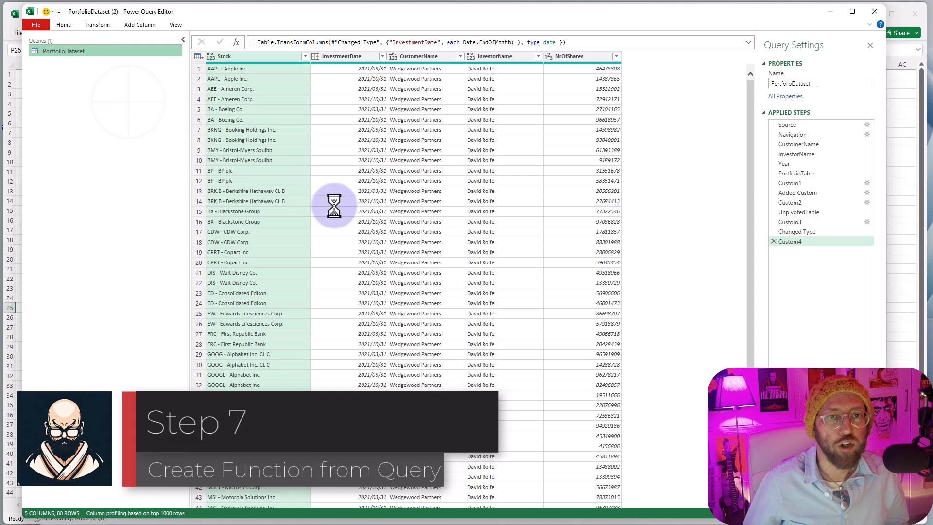
left_click(826, 84)
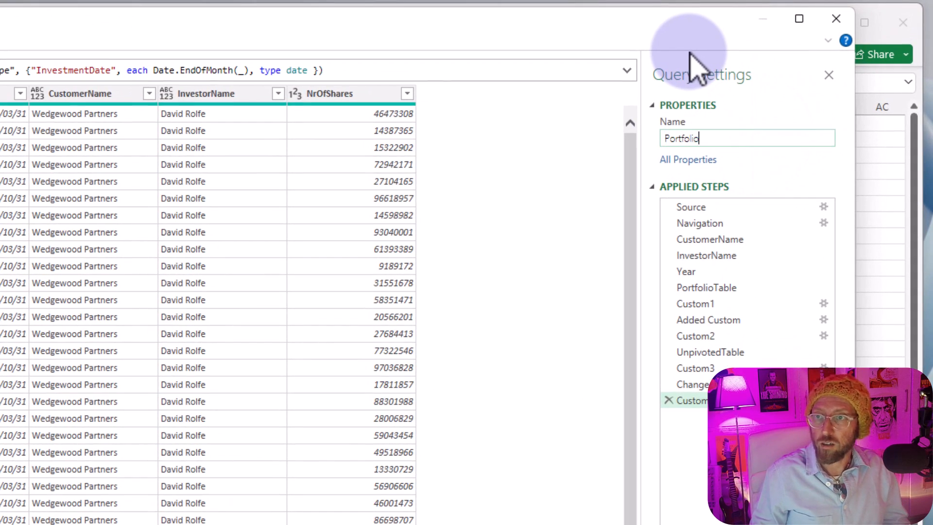
key("Return")
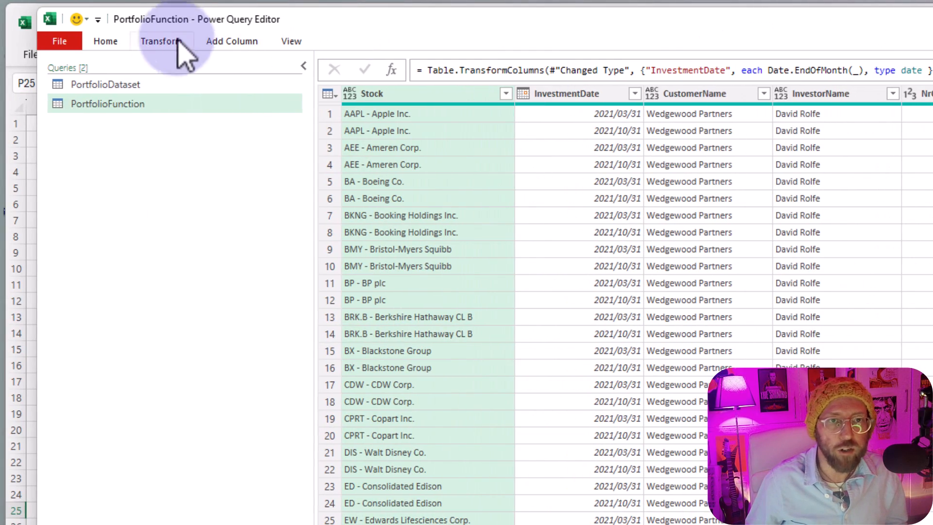
- Open the PortfolioFunction code in the Advanced Editor and insert two blank lines above let
left_click(102, 41)
left_click(172, 81)
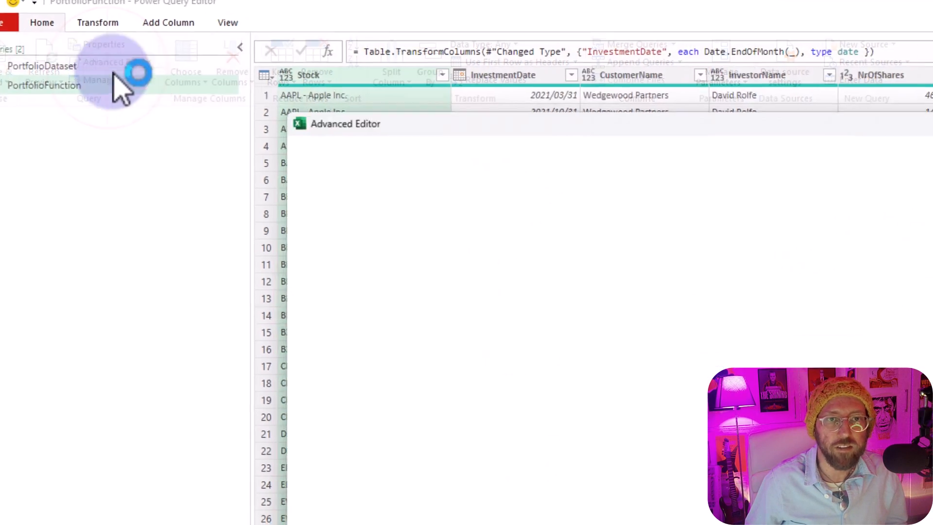
left_click(603, 358)
left_click(459, 255)
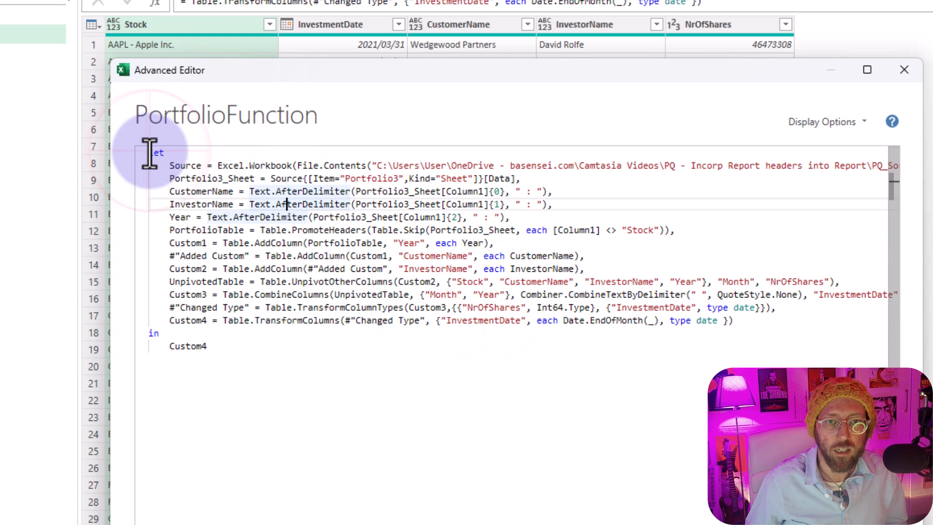
left_click(149, 153)
key("Return")
key("Return")
key("Up")
key("Up")
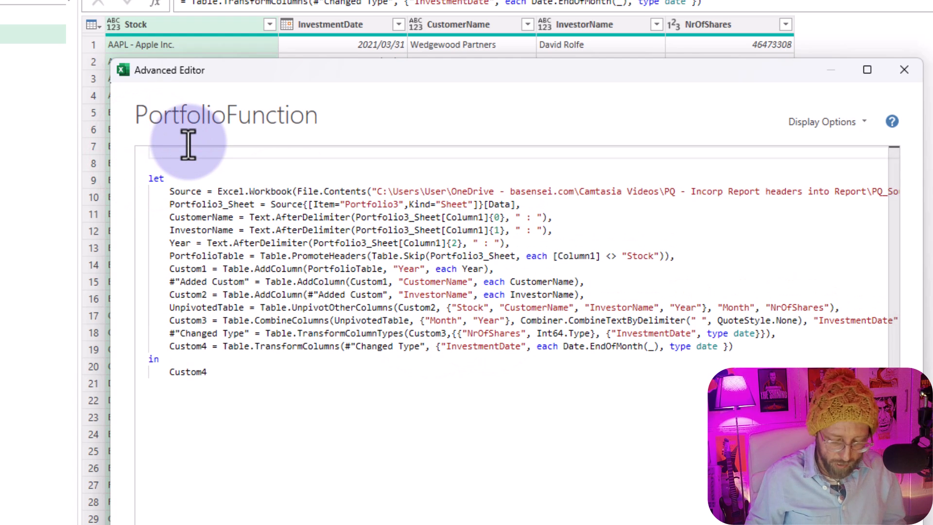
- Declare the function header "(InputData as table) as table =>" above the let block
type("(")
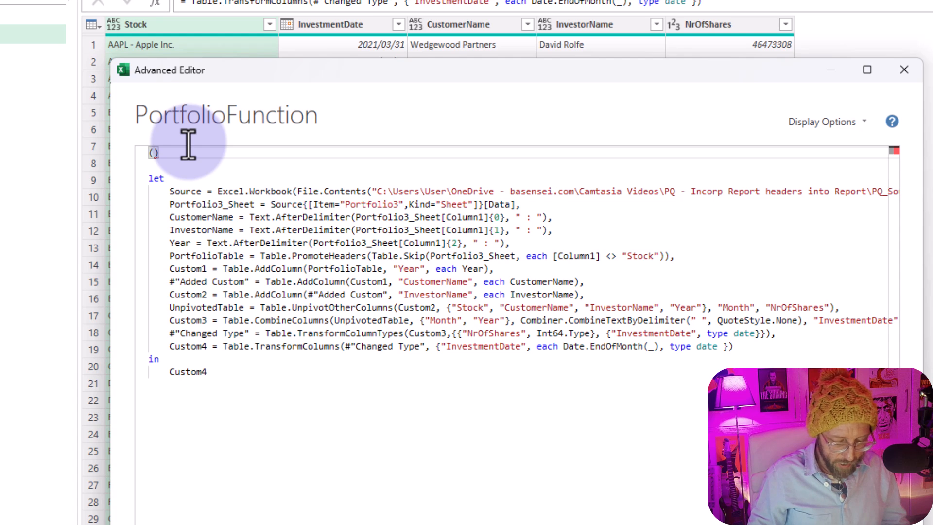
type("InputData")
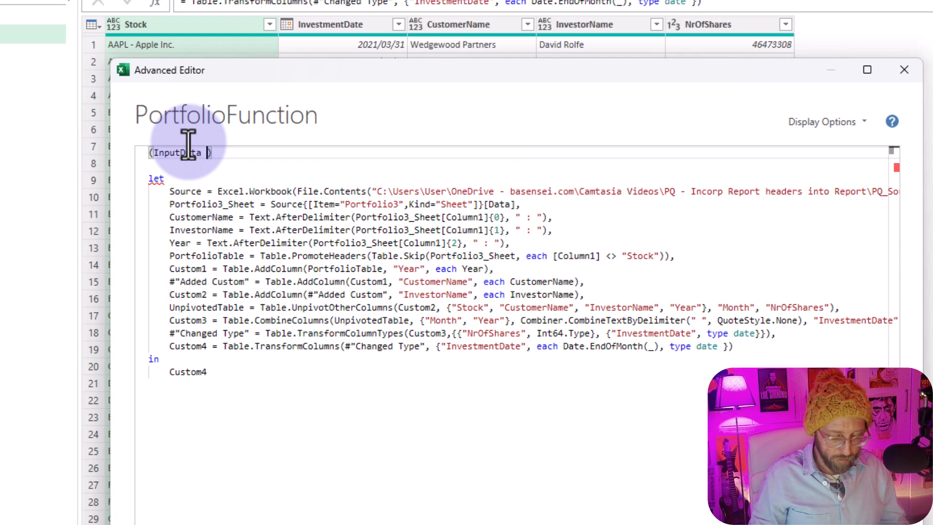
type(" as table")
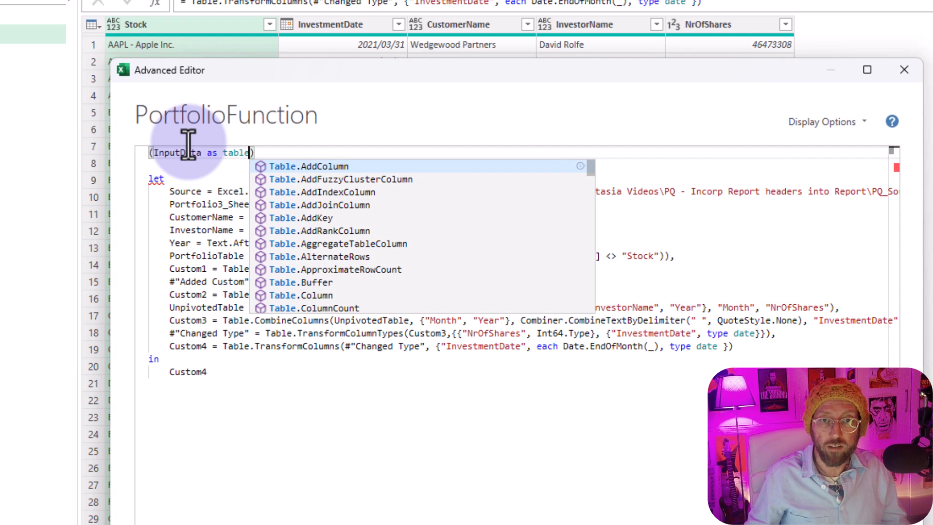
left_click(300, 152)
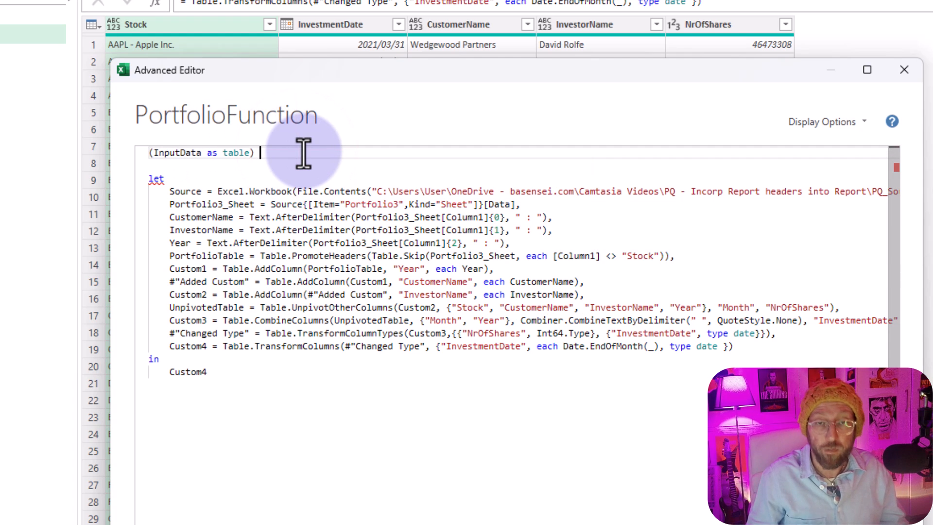
type("as table =>")
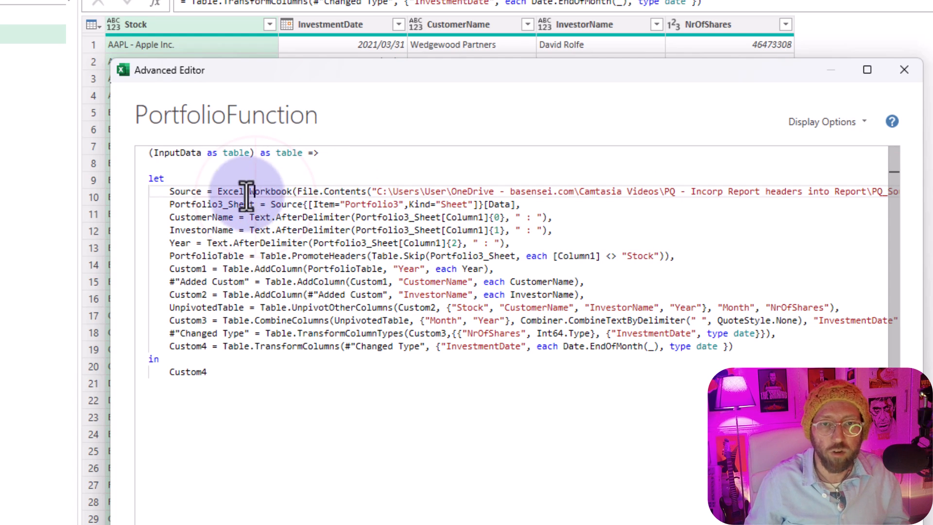
double_click(181, 152)
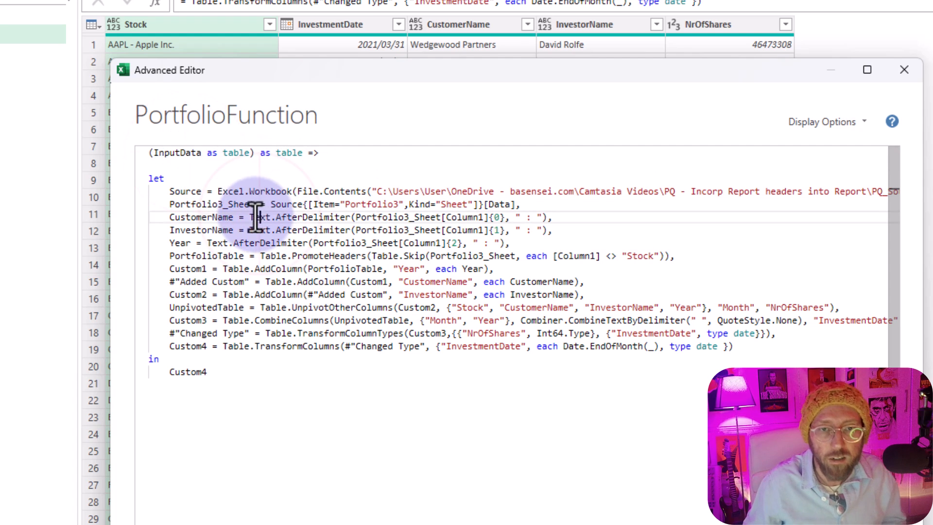
- Delete the Source line that loads the Excel workbook from the function code
left_click_drag(167, 191, 802, 190)
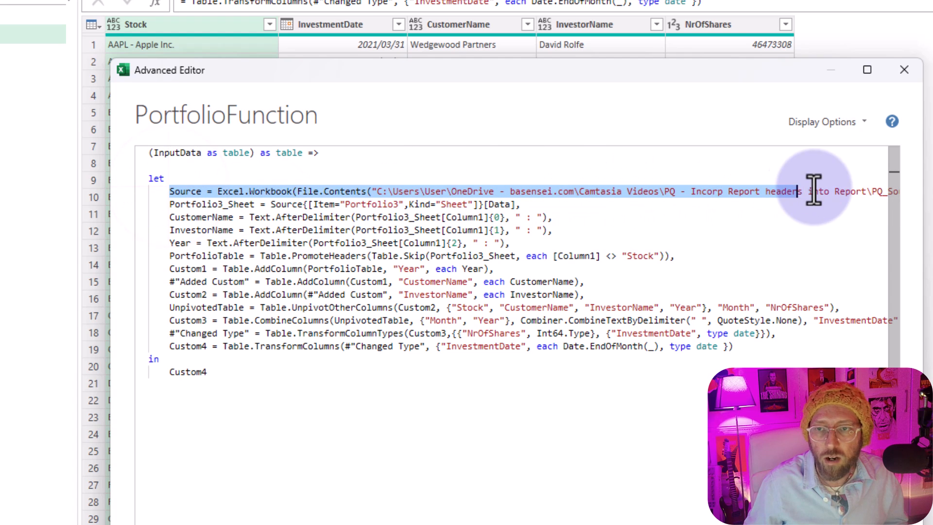
left_click_drag(166, 206, 544, 202)
left_click(504, 217)
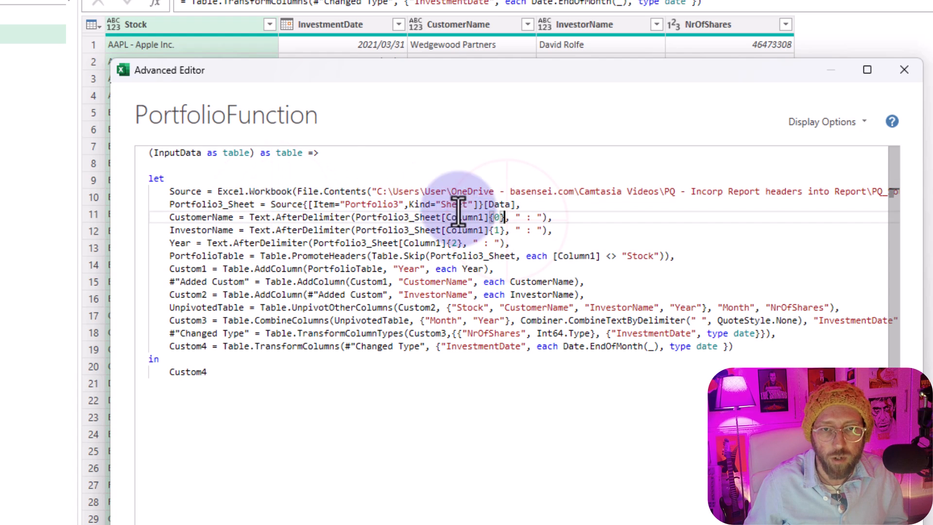
triple_click(168, 190)
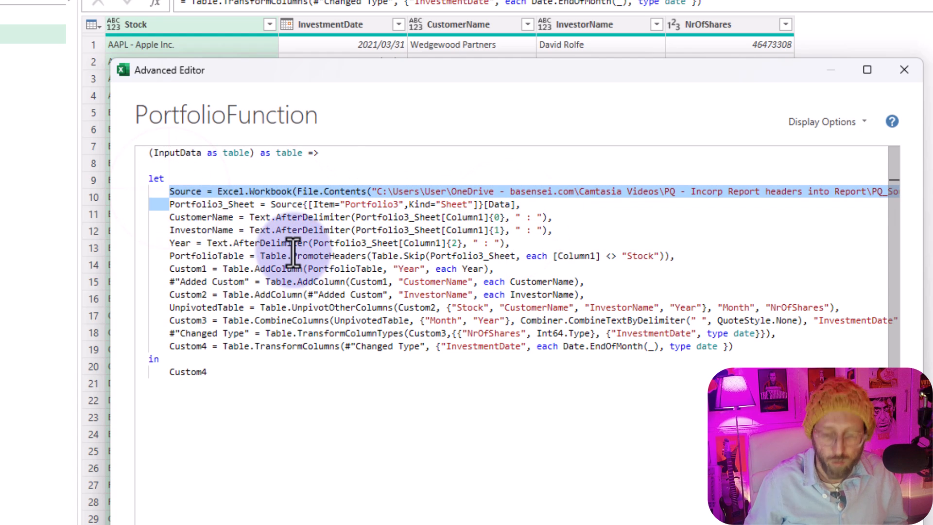
key("Delete")
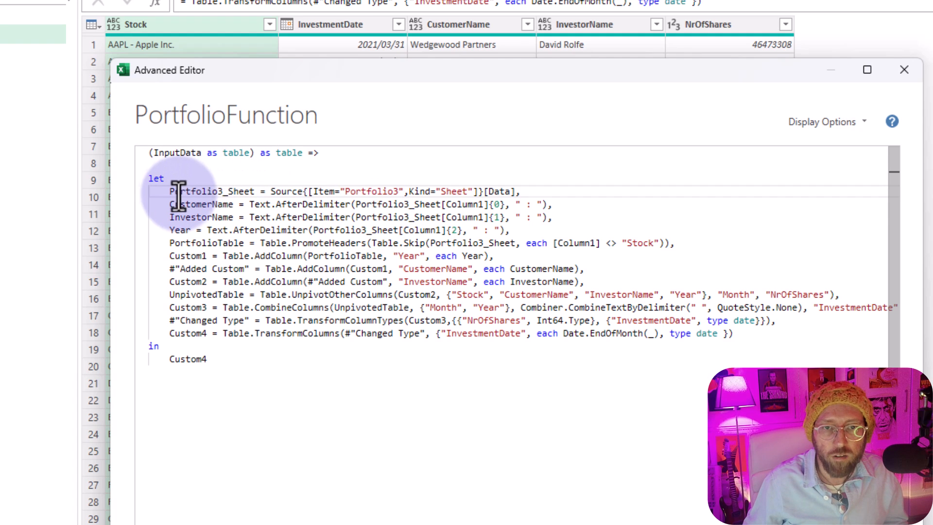
- Set the Portfolio3_Sheet line to InputData instead of the sheet lookup and save the function code
left_click(160, 191)
left_click_drag(271, 191, 520, 191)
type("InputData,")
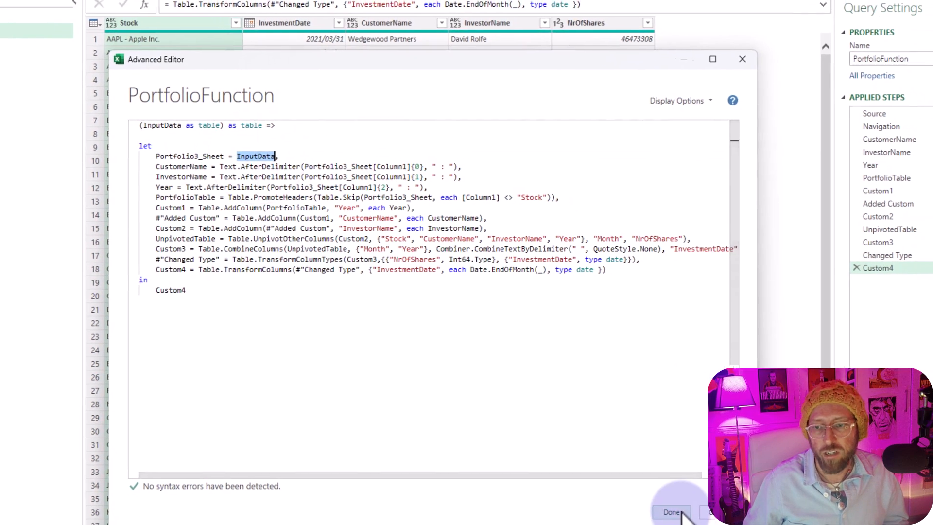
left_click(652, 508)
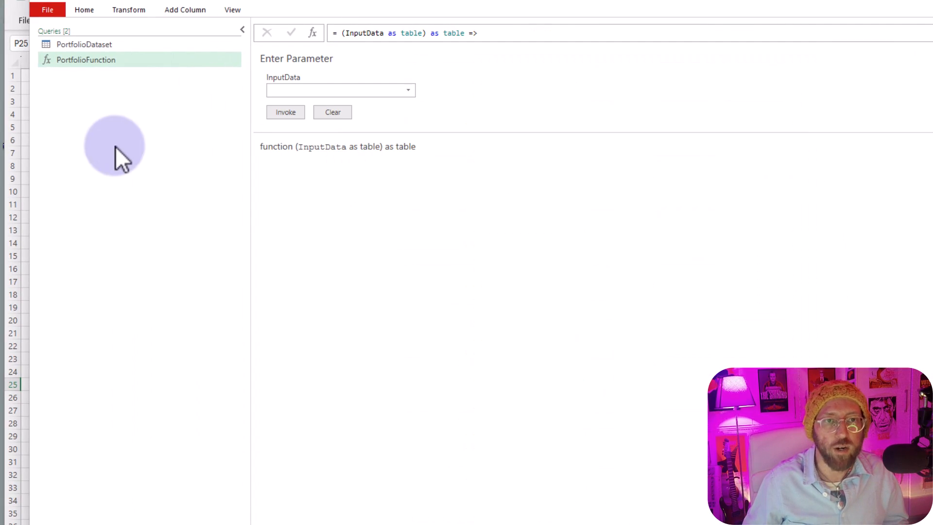
- Duplicate the PortfolioDataset query again to make a query for all sheets
left_click(95, 44)
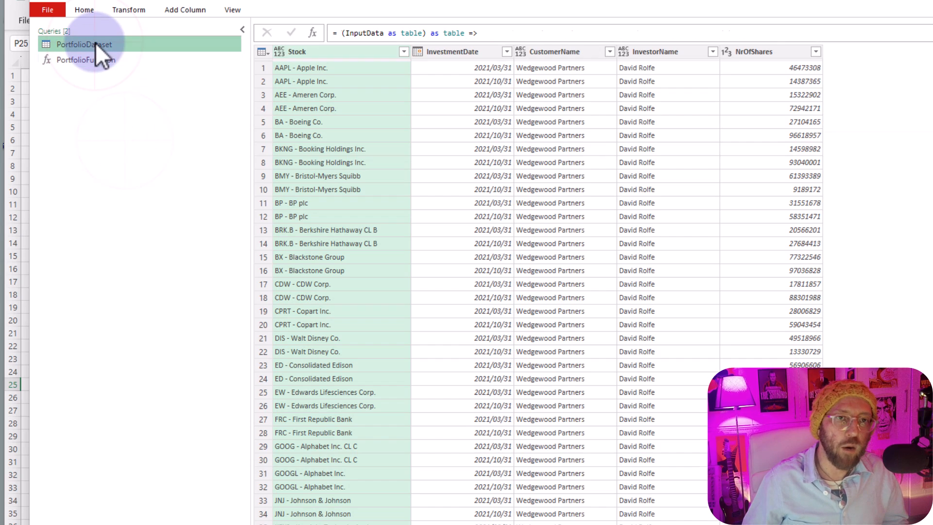
left_click(111, 62)
left_click(108, 45)
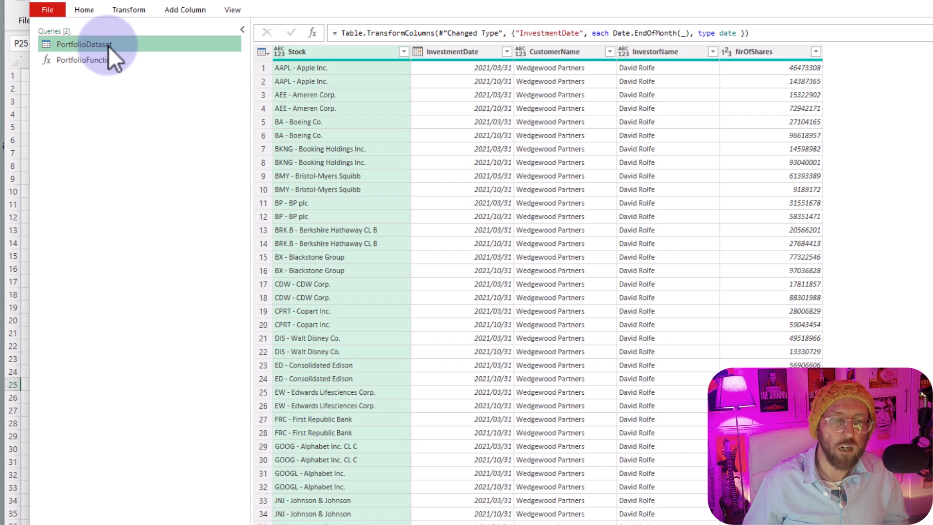
right_click(107, 46)
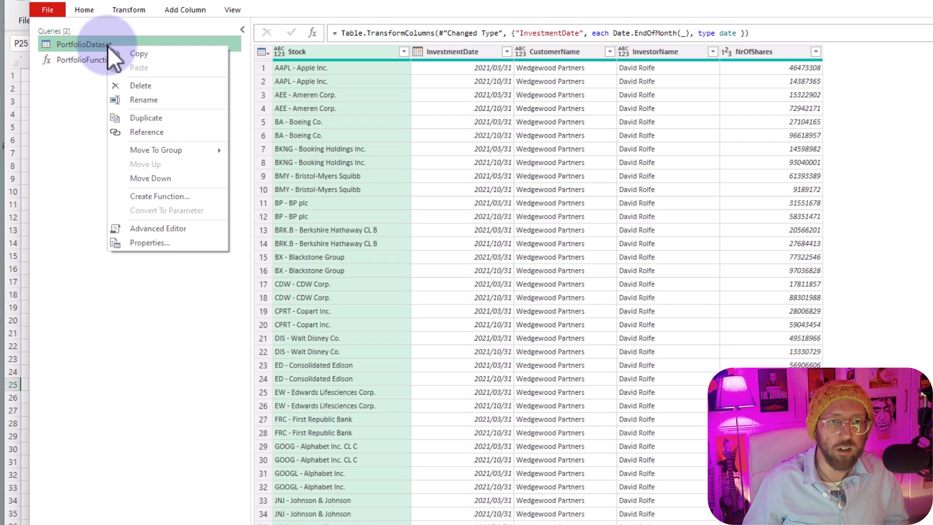
left_click(158, 116)
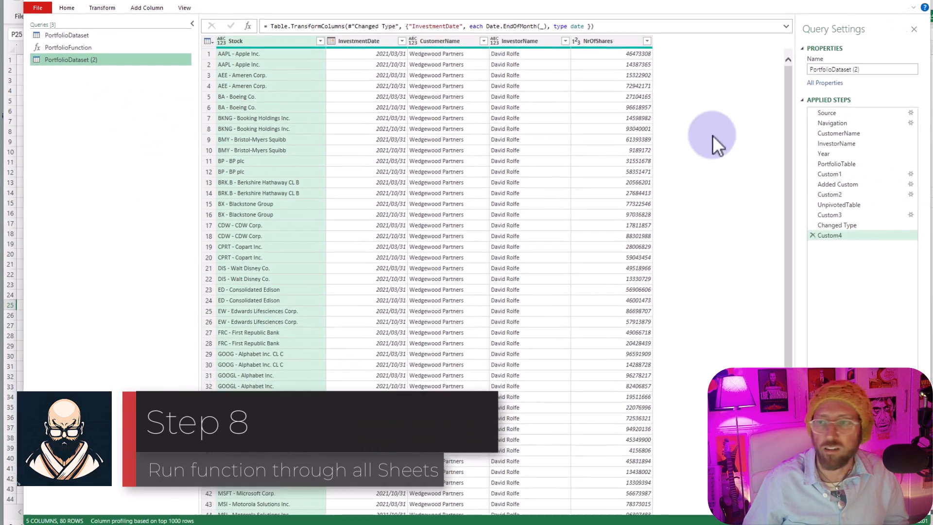
- Delete the Navigation step and all steps after it from PortfolioDataset (2), keeping only Source
left_click(823, 124)
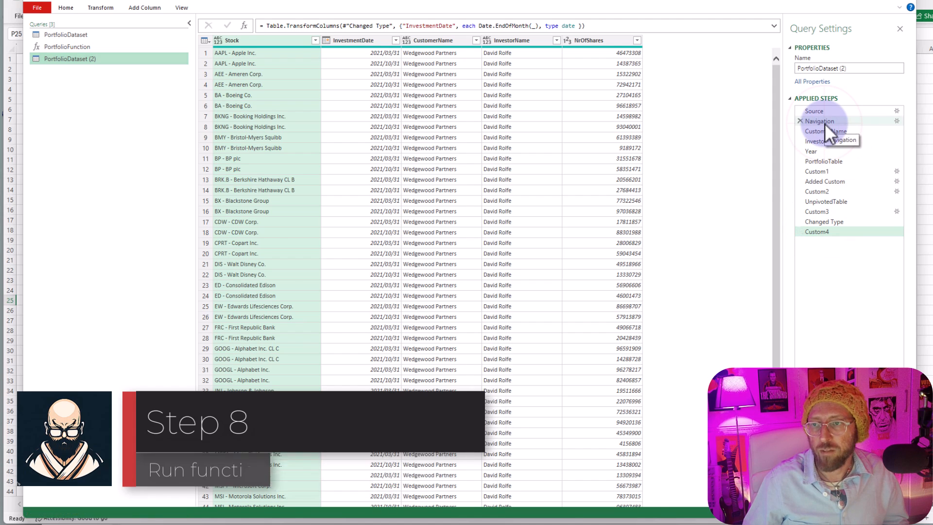
right_click(824, 124)
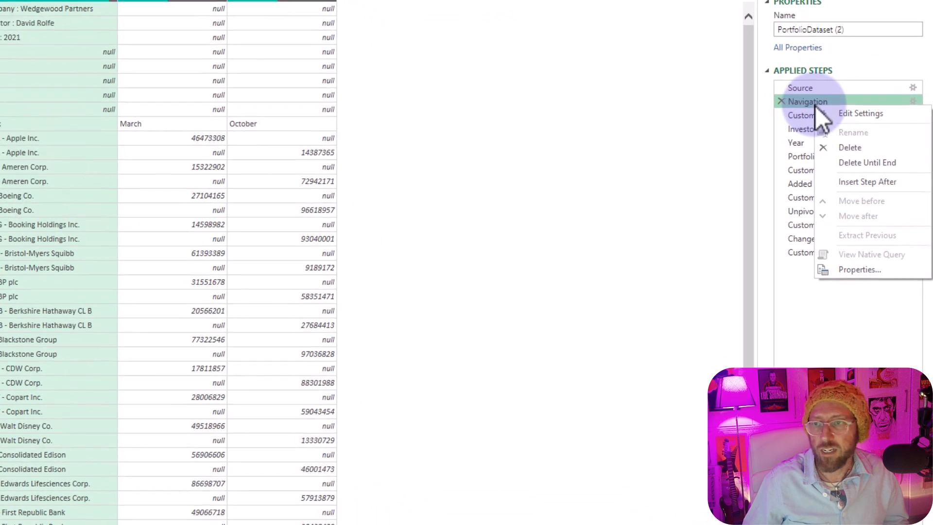
left_click(889, 166)
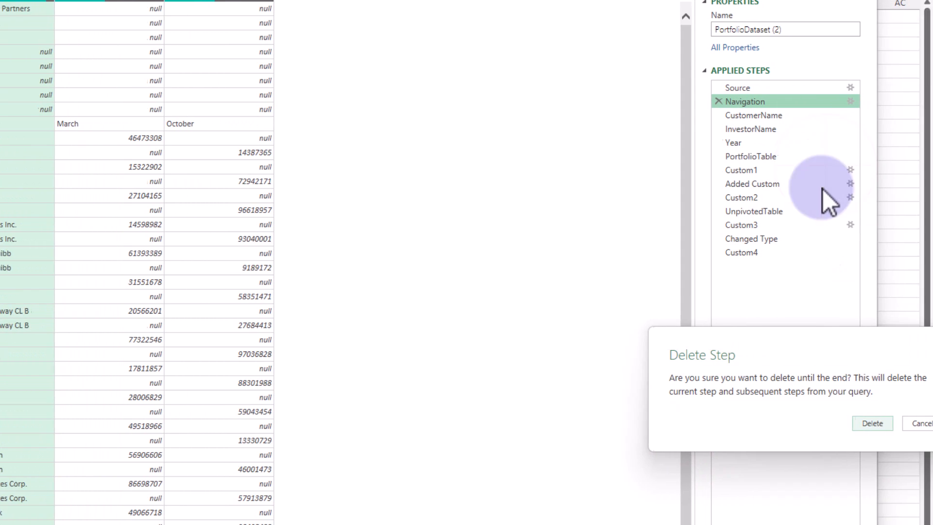
left_click(926, 427)
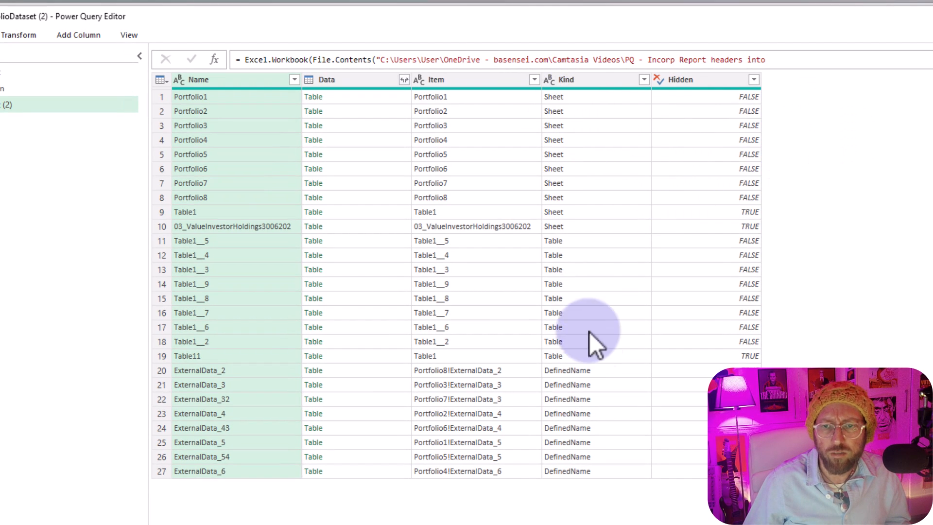
- Filter the Kind column to Sheet and the Item column to entries starting with Portfolio
left_click(643, 79)
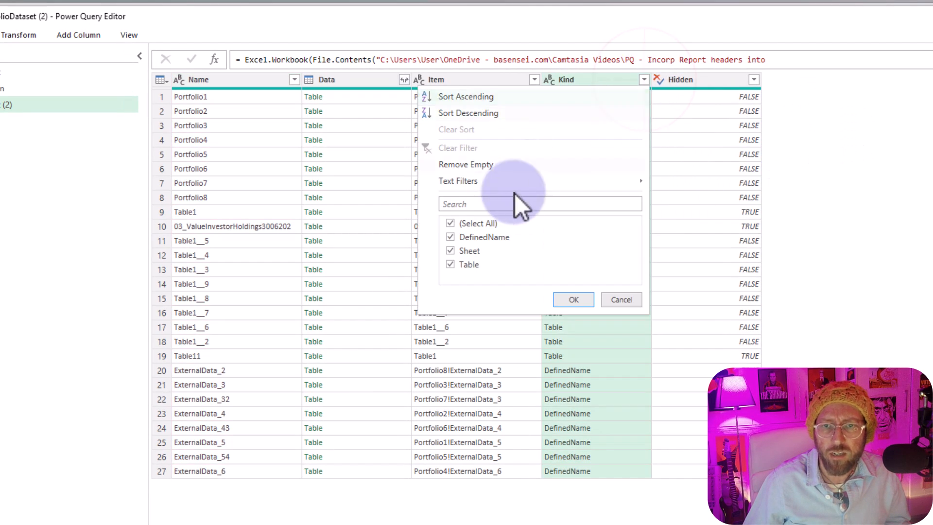
left_click(480, 223)
left_click(472, 251)
left_click(573, 299)
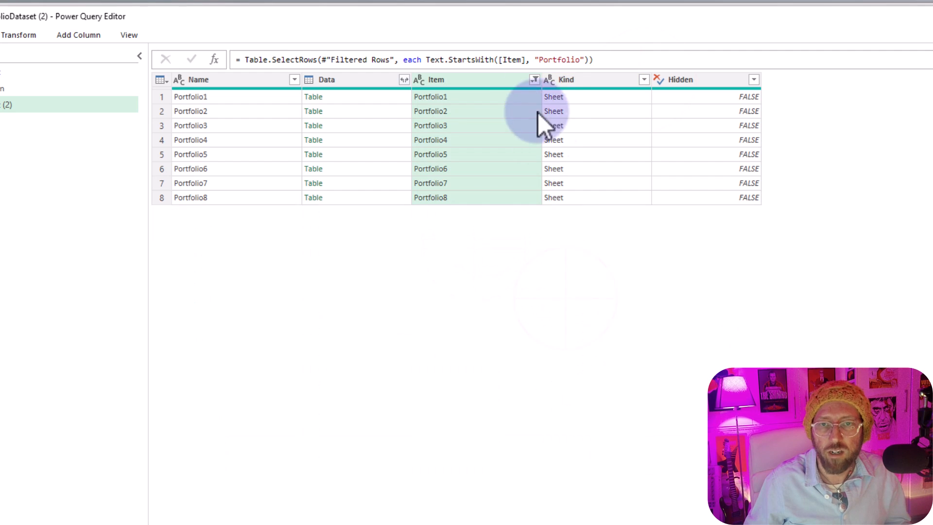
- Check the nested sheet tables and append [[Data]] to the Table.SelectRows formula to keep only the Data column
left_click(497, 100)
left_click(579, 112)
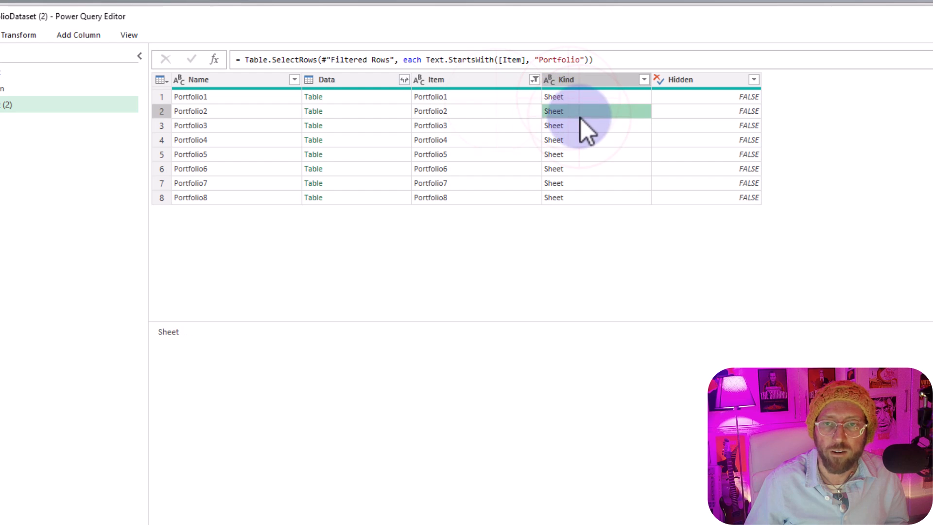
left_click(359, 99)
left_click(359, 112)
left_click(361, 154)
left_click(359, 197)
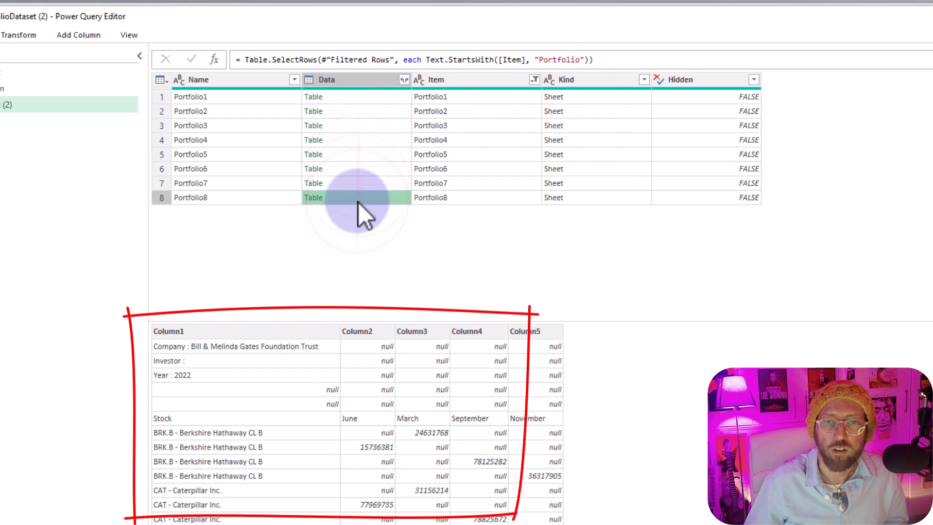
type("[")
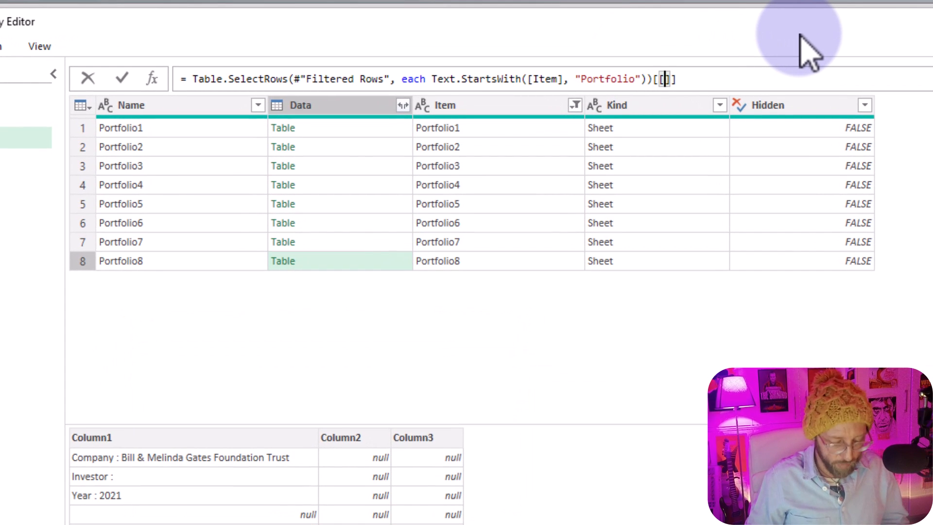
type("[Data")
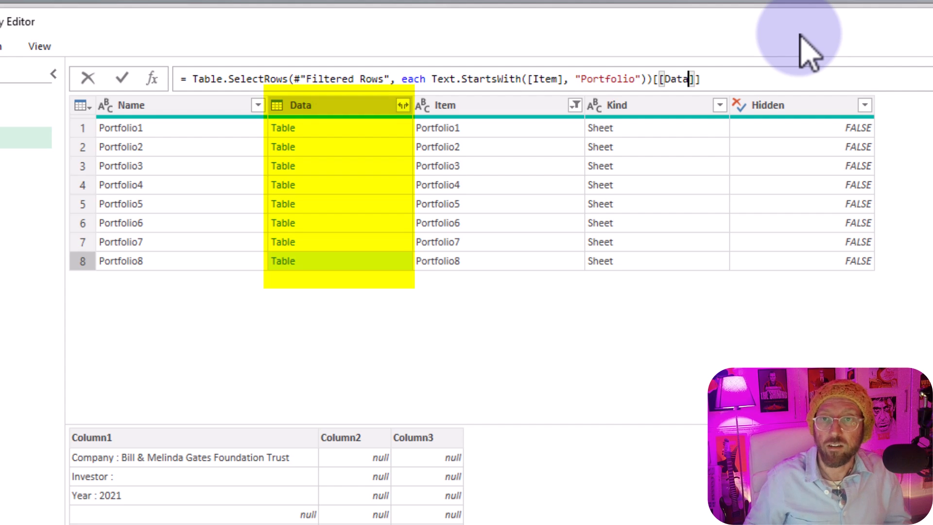
key("Return")
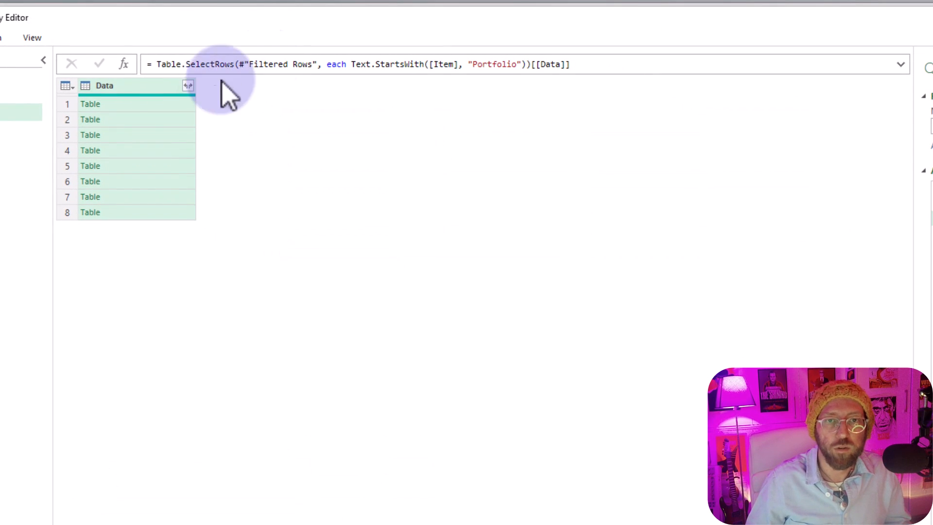
- Preview several nested tables in the Data column to compare their header rows and month columns
left_click(165, 120)
left_click(161, 135)
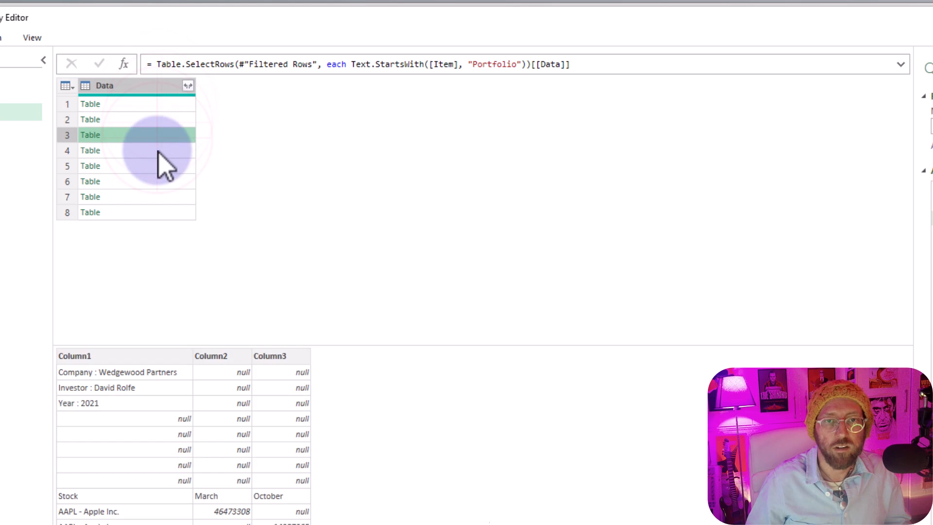
left_click(160, 150)
left_click(151, 181)
left_click(144, 165)
left_click(141, 120)
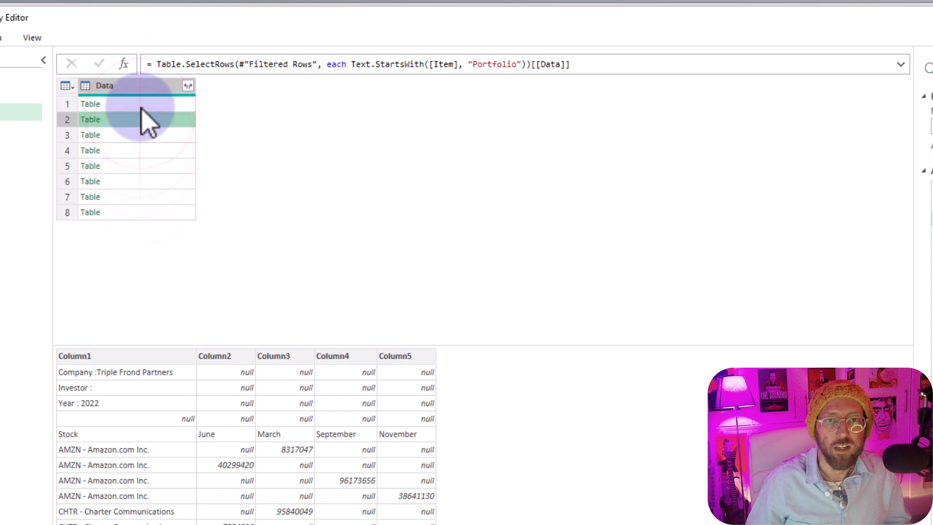
- Add a custom column named Custom with the formula PortfolioFunction([Data]) to apply the function to each nested table
left_click(134, 104)
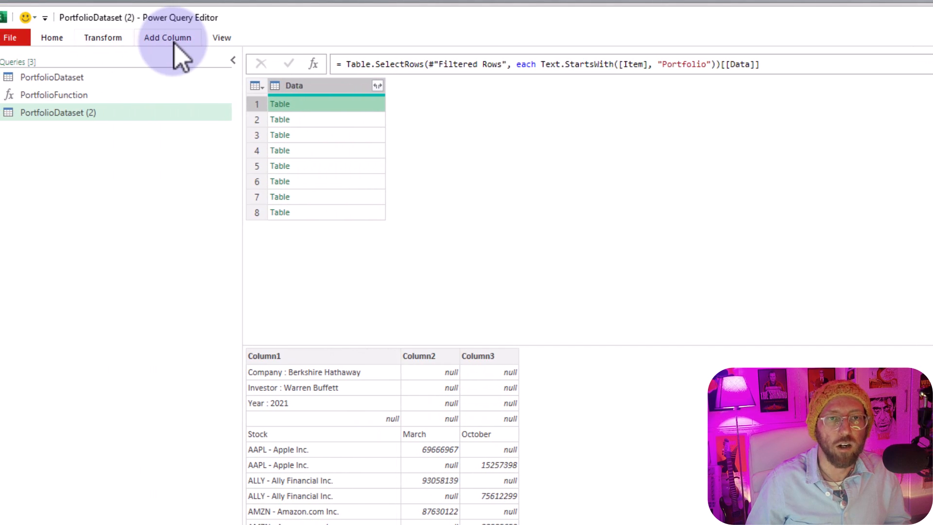
left_click(168, 38)
left_click(63, 78)
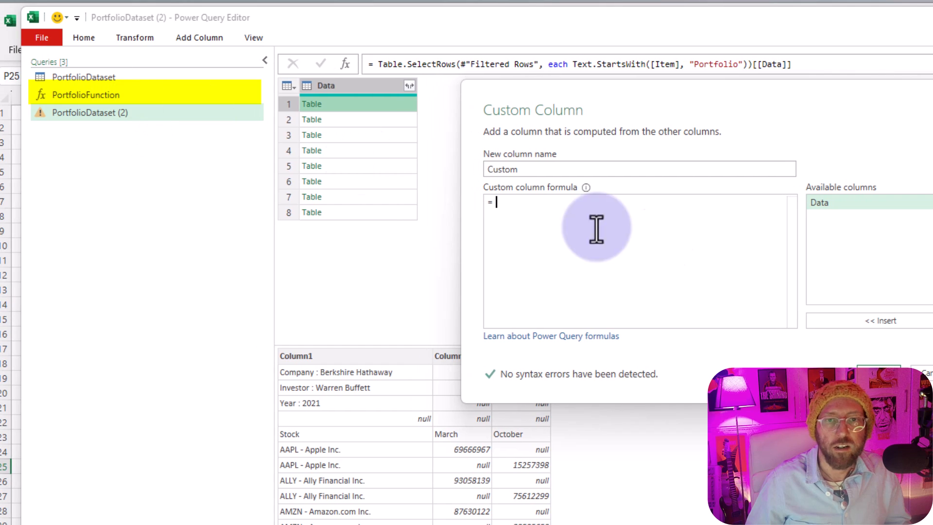
type("Portf")
left_click(685, 223)
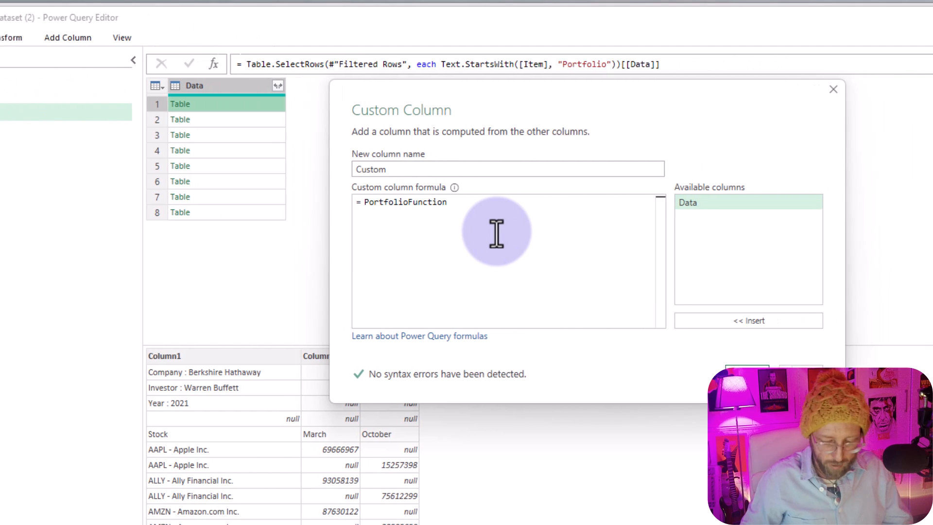
type("(")
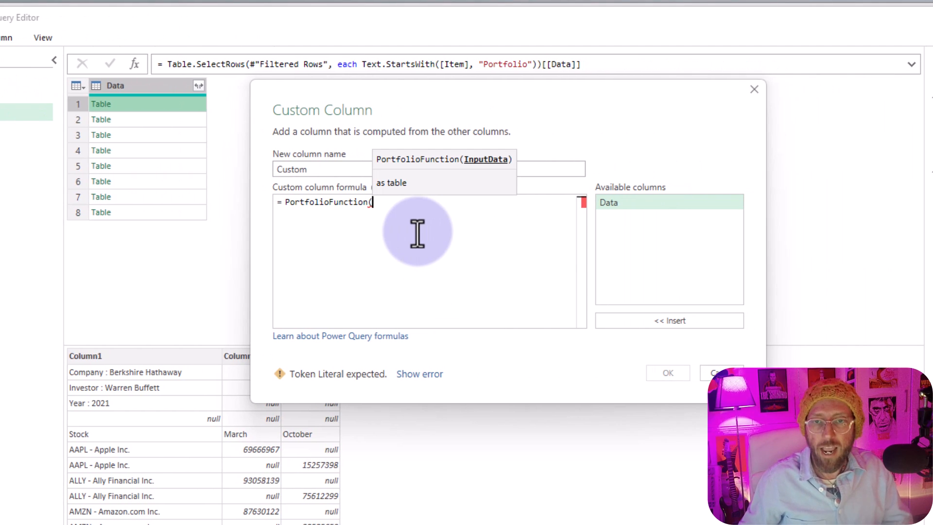
double_click(727, 204)
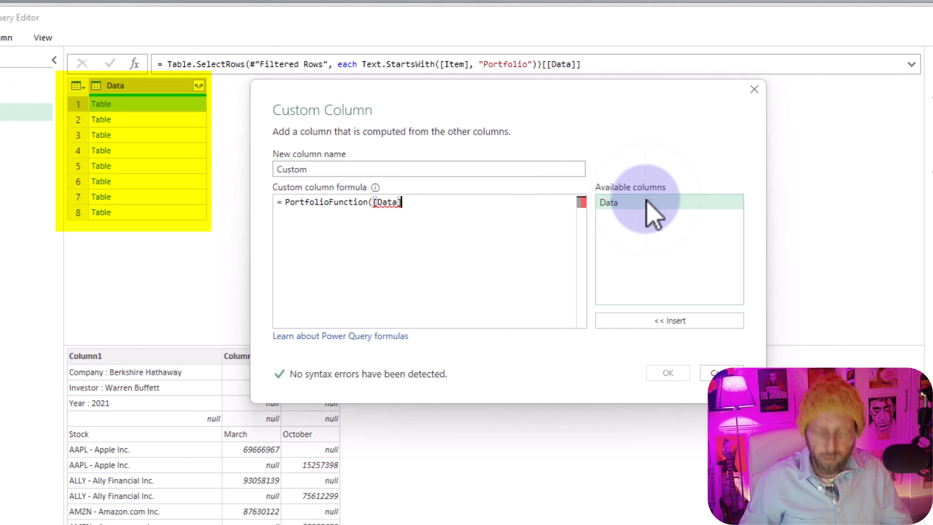
left_click(668, 372)
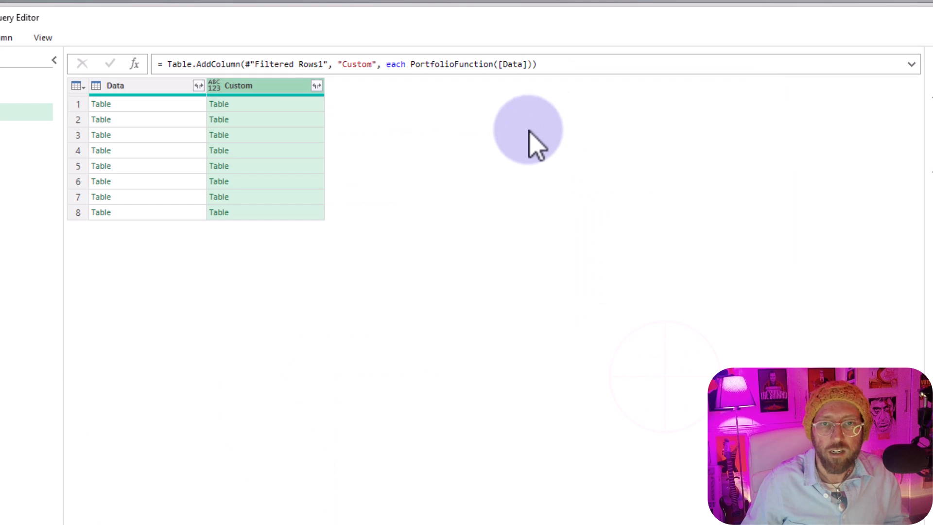
- Preview nested tables in the Data and Custom columns to compare the raw sheets with the function's cleaned output
left_click(190, 103)
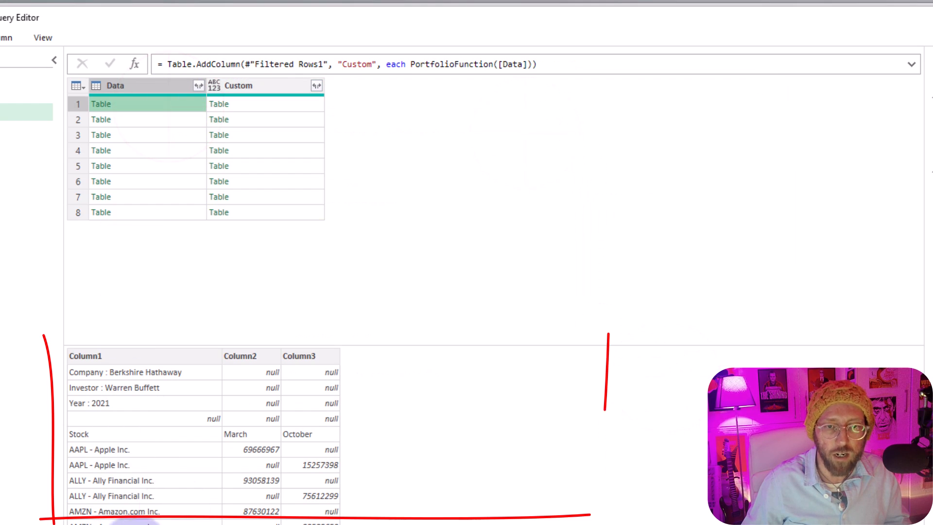
left_click(262, 104)
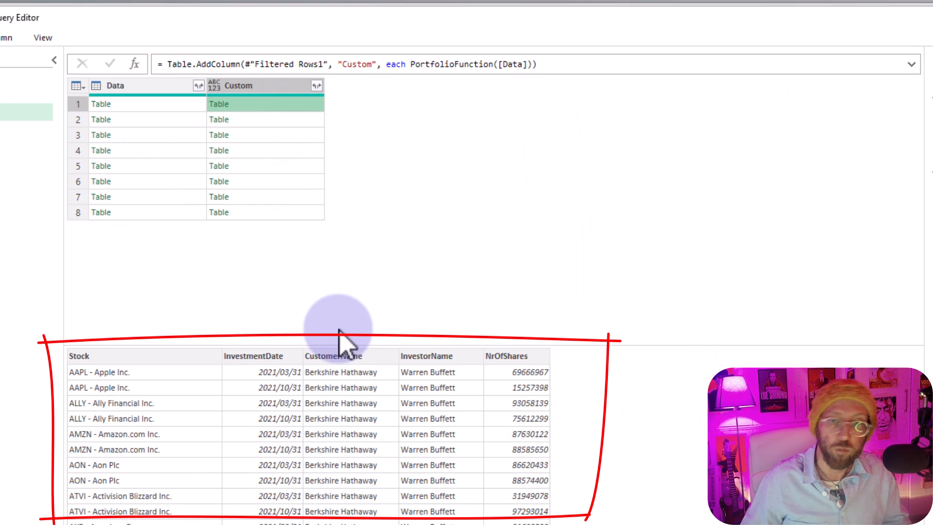
left_click(162, 121)
left_click(163, 151)
left_click(180, 182)
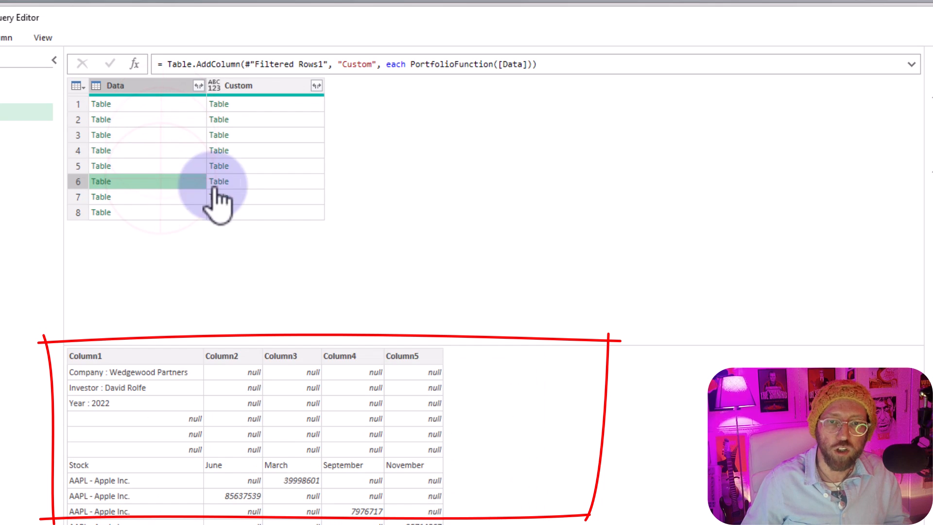
left_click(257, 181)
- Add a new step with the formula Table.Combine(#"Added Custom"[Custom]) to merge all the cleaned tables into one
left_click(134, 63)
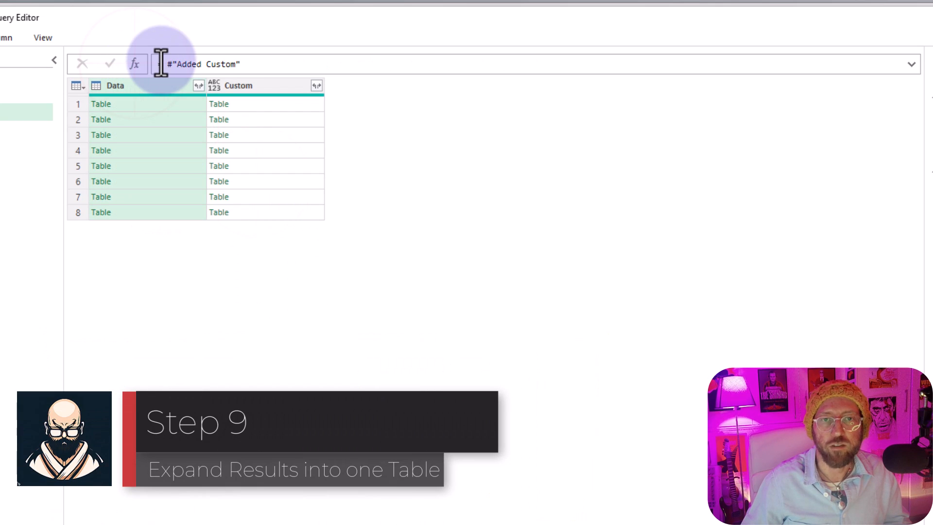
left_click(162, 64)
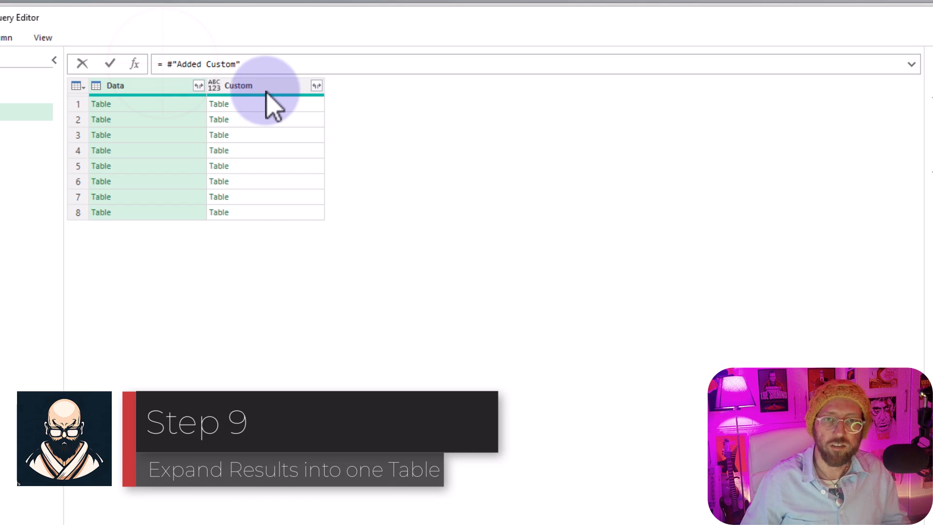
type("tablec")
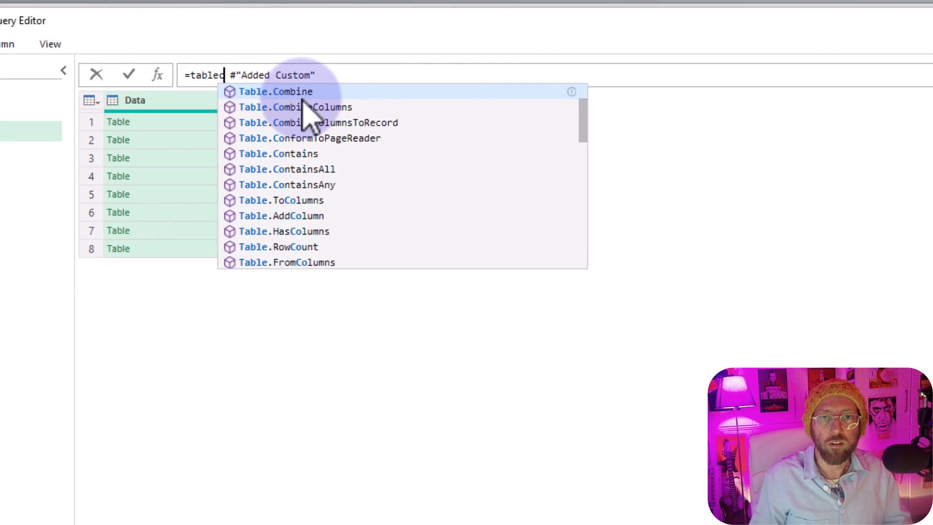
key("Tab")
type("(")
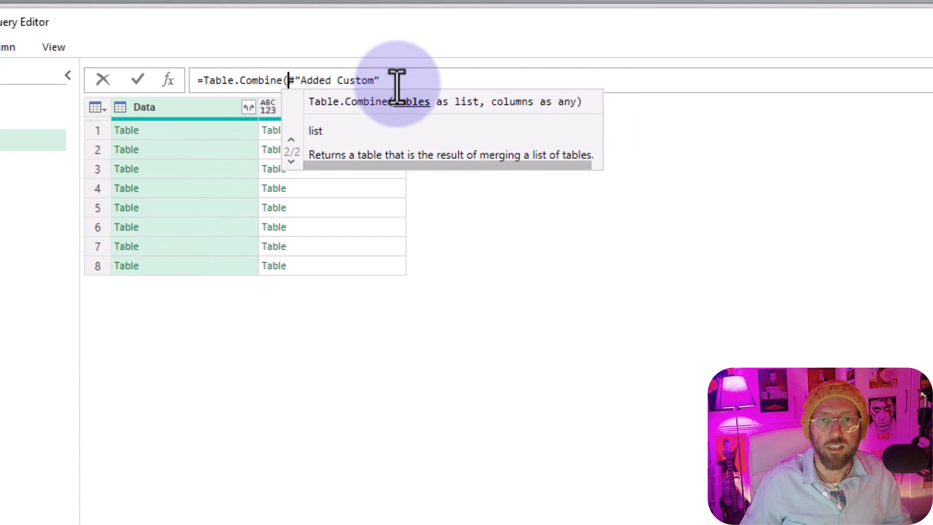
left_click(452, 78)
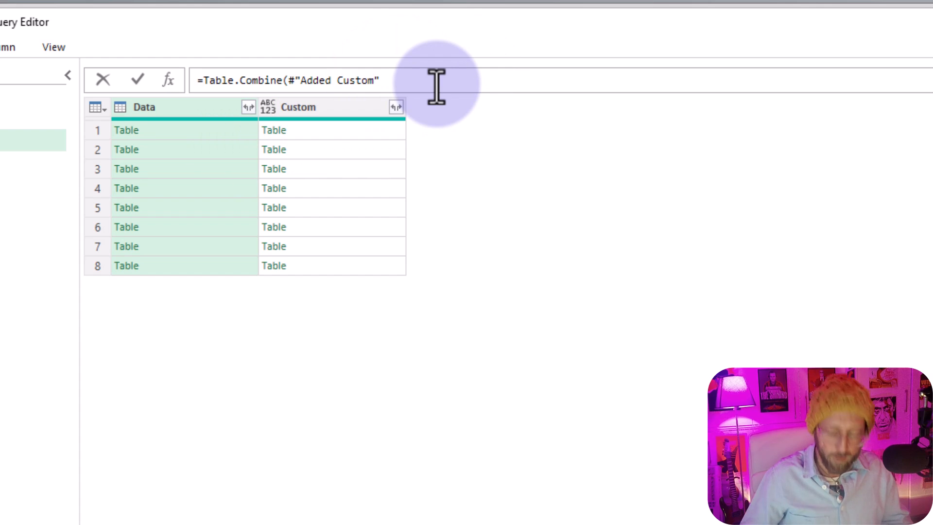
type("[]")
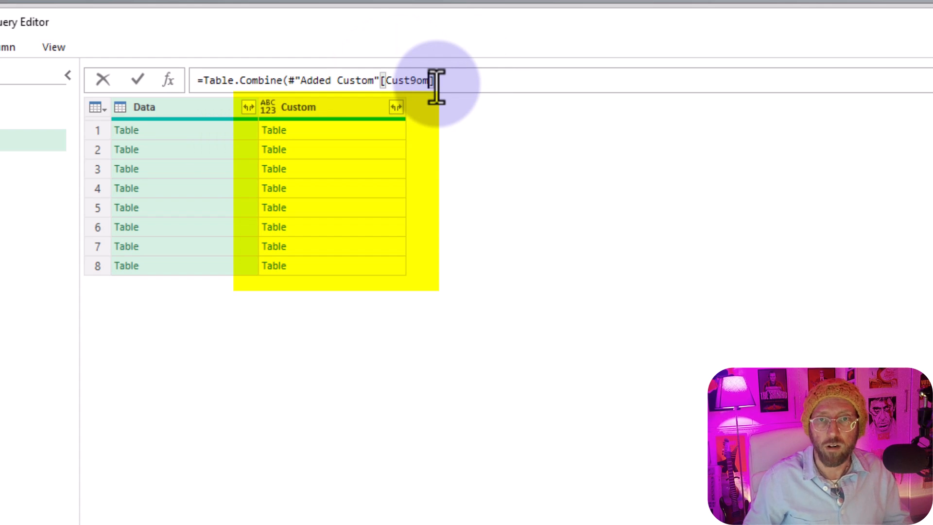
key("Return")
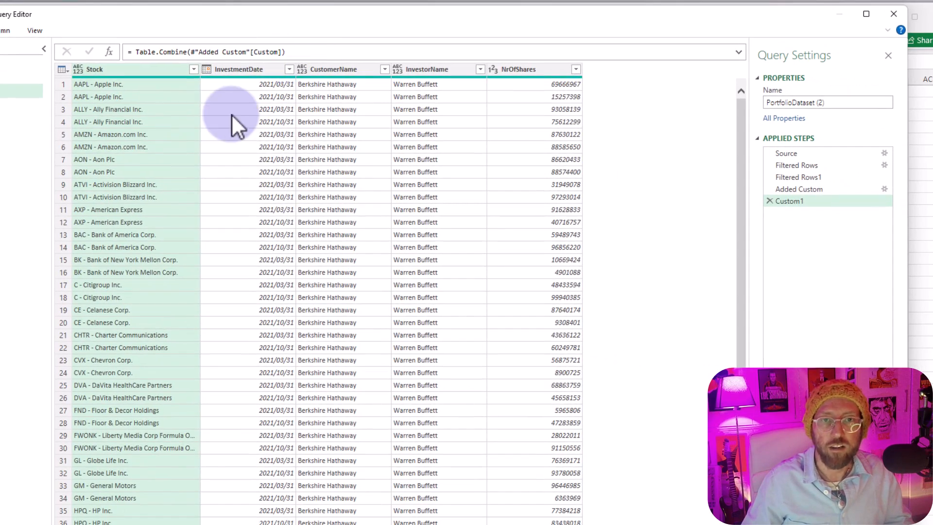
- Look through the combined rows, then close the query editor and load the queries into the workbook
scroll(270, 281, "down", 20)
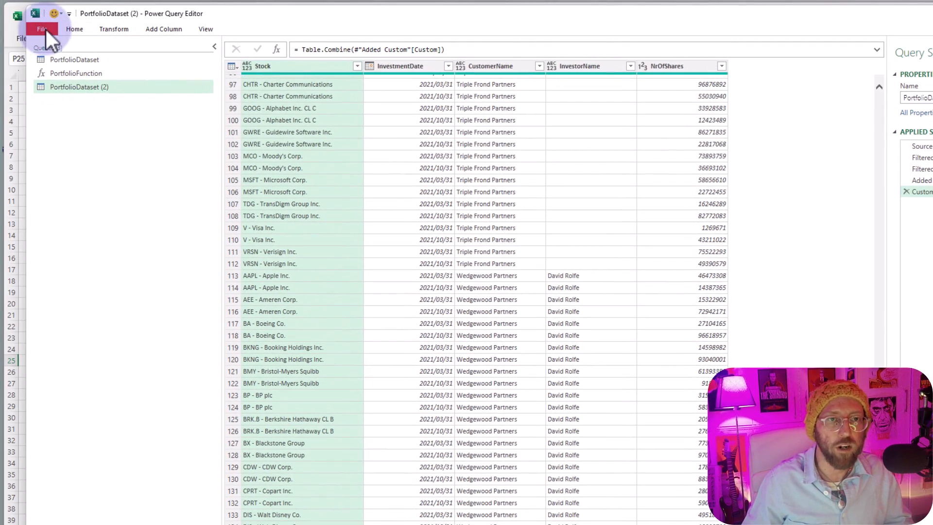
left_click(45, 29)
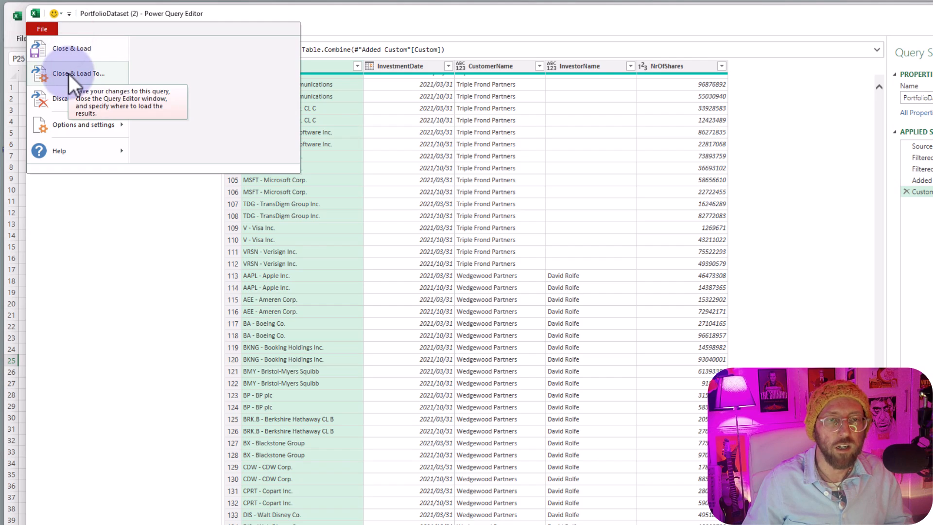
left_click(72, 49)
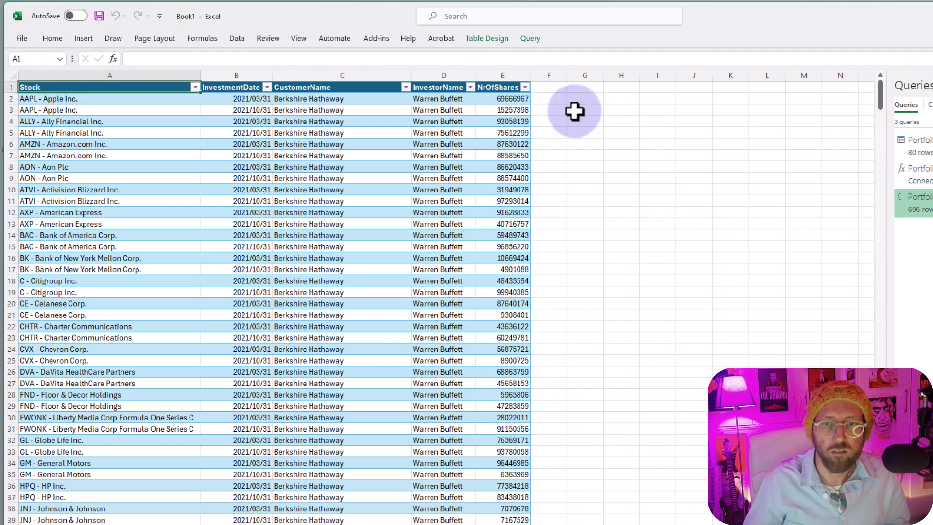
- Review the rows of the combined portfolio table loaded on the worksheet
left_click(926, 204)
left_click(260, 133)
scroll(263, 265, "down", 15)
scroll(264, 265, "up", 13)
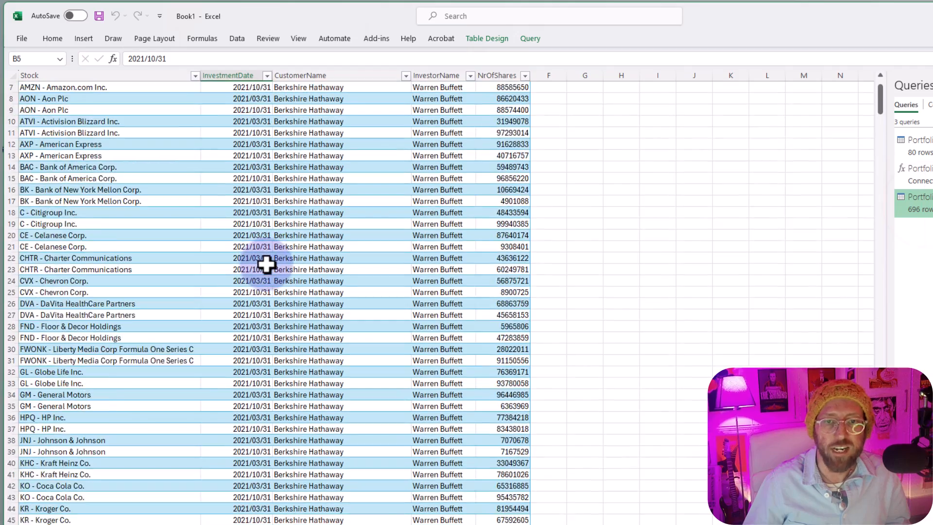
scroll(263, 265, "up", 2)
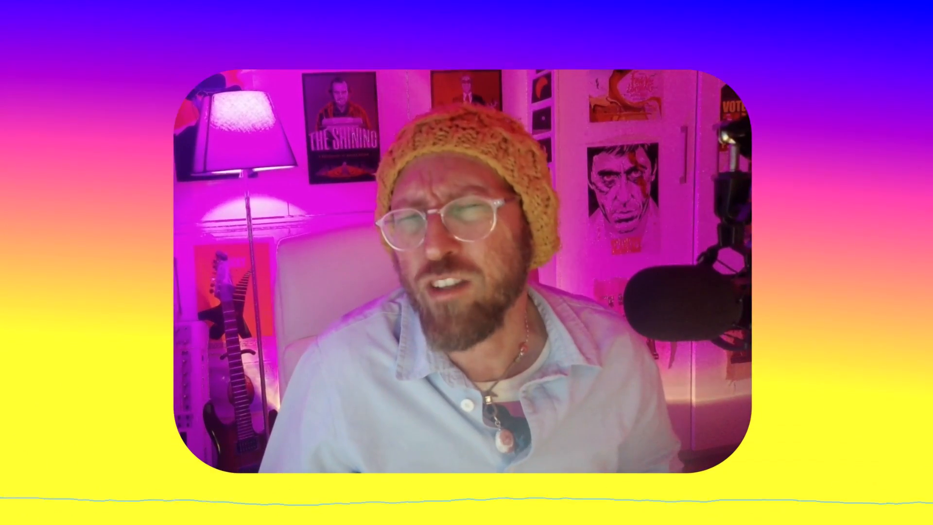